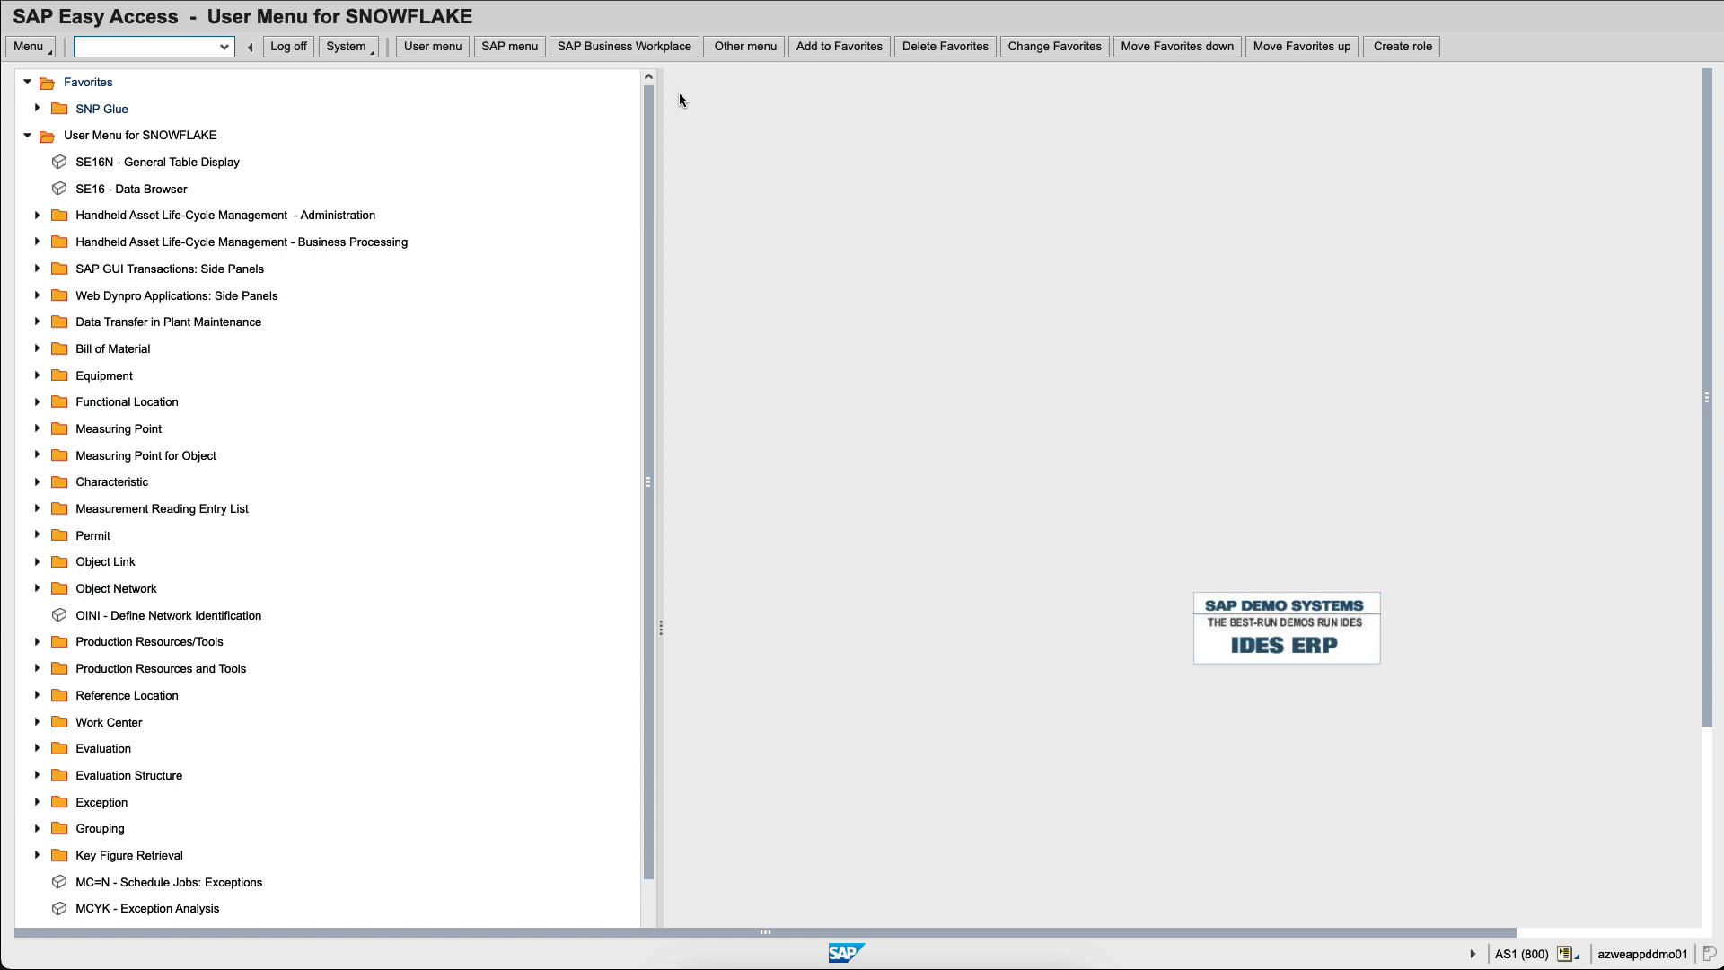
Step: Launch the /DVD/GLUE DataVard Glue Cockpit from the SNP Glue favorites folder
{"action": "left_click", "coordinate": [38, 109]}
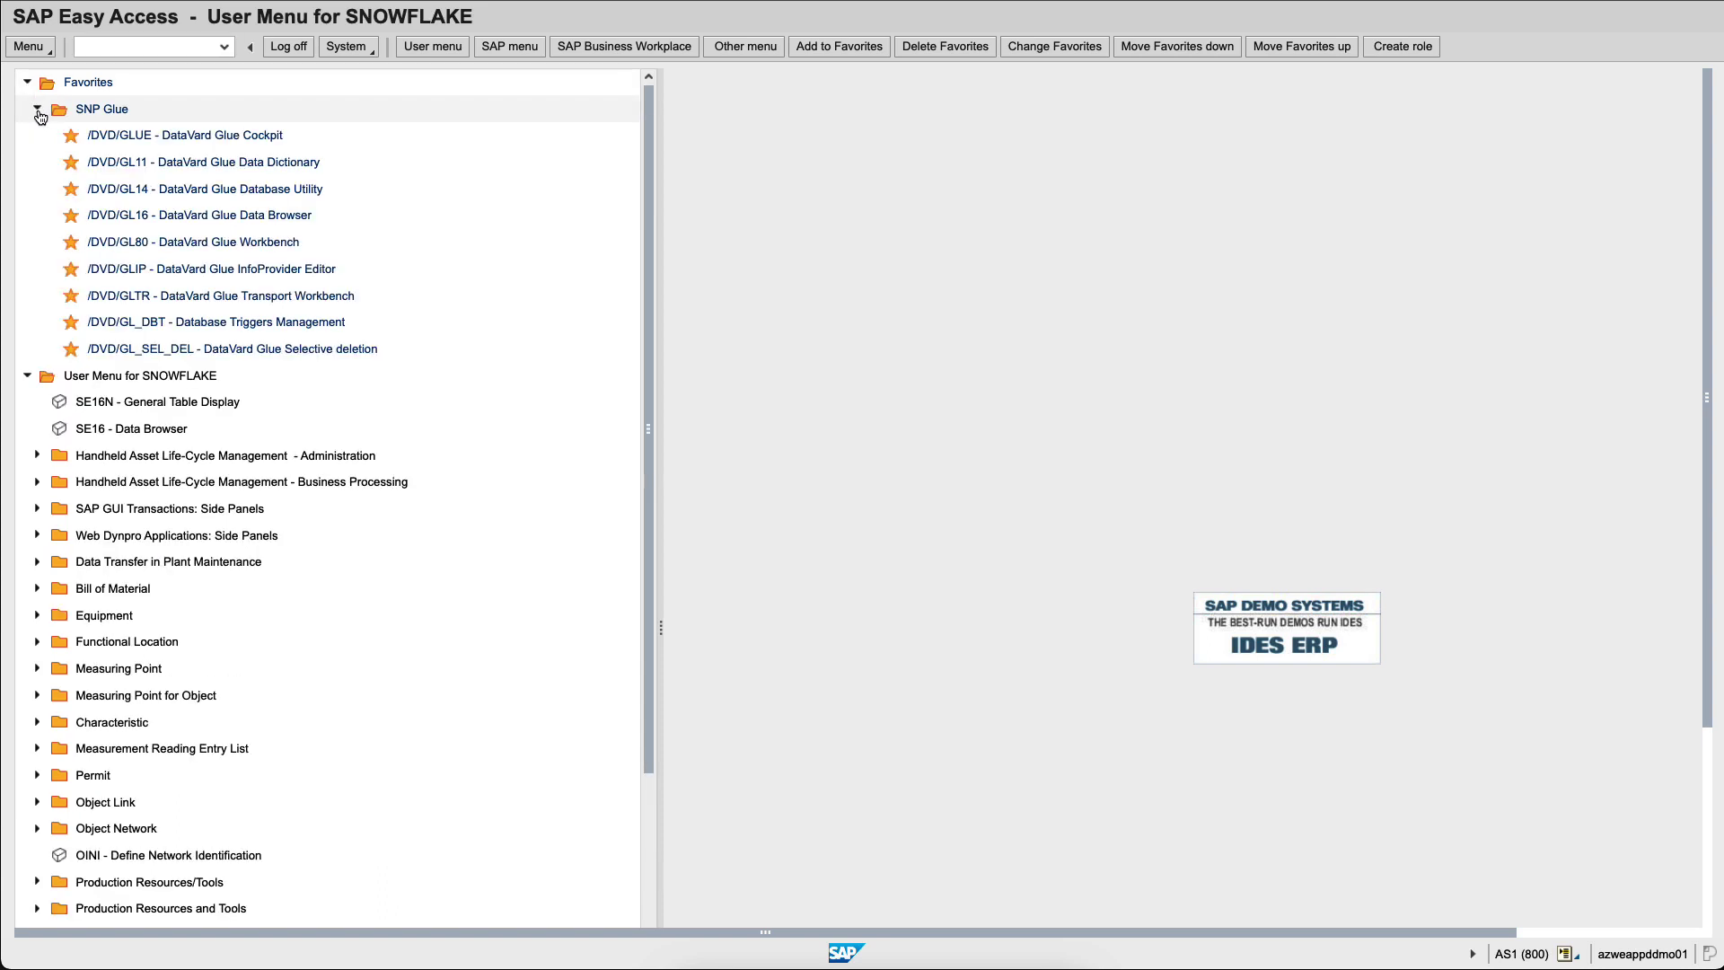
{"action": "double_click", "coordinate": [146, 144]}
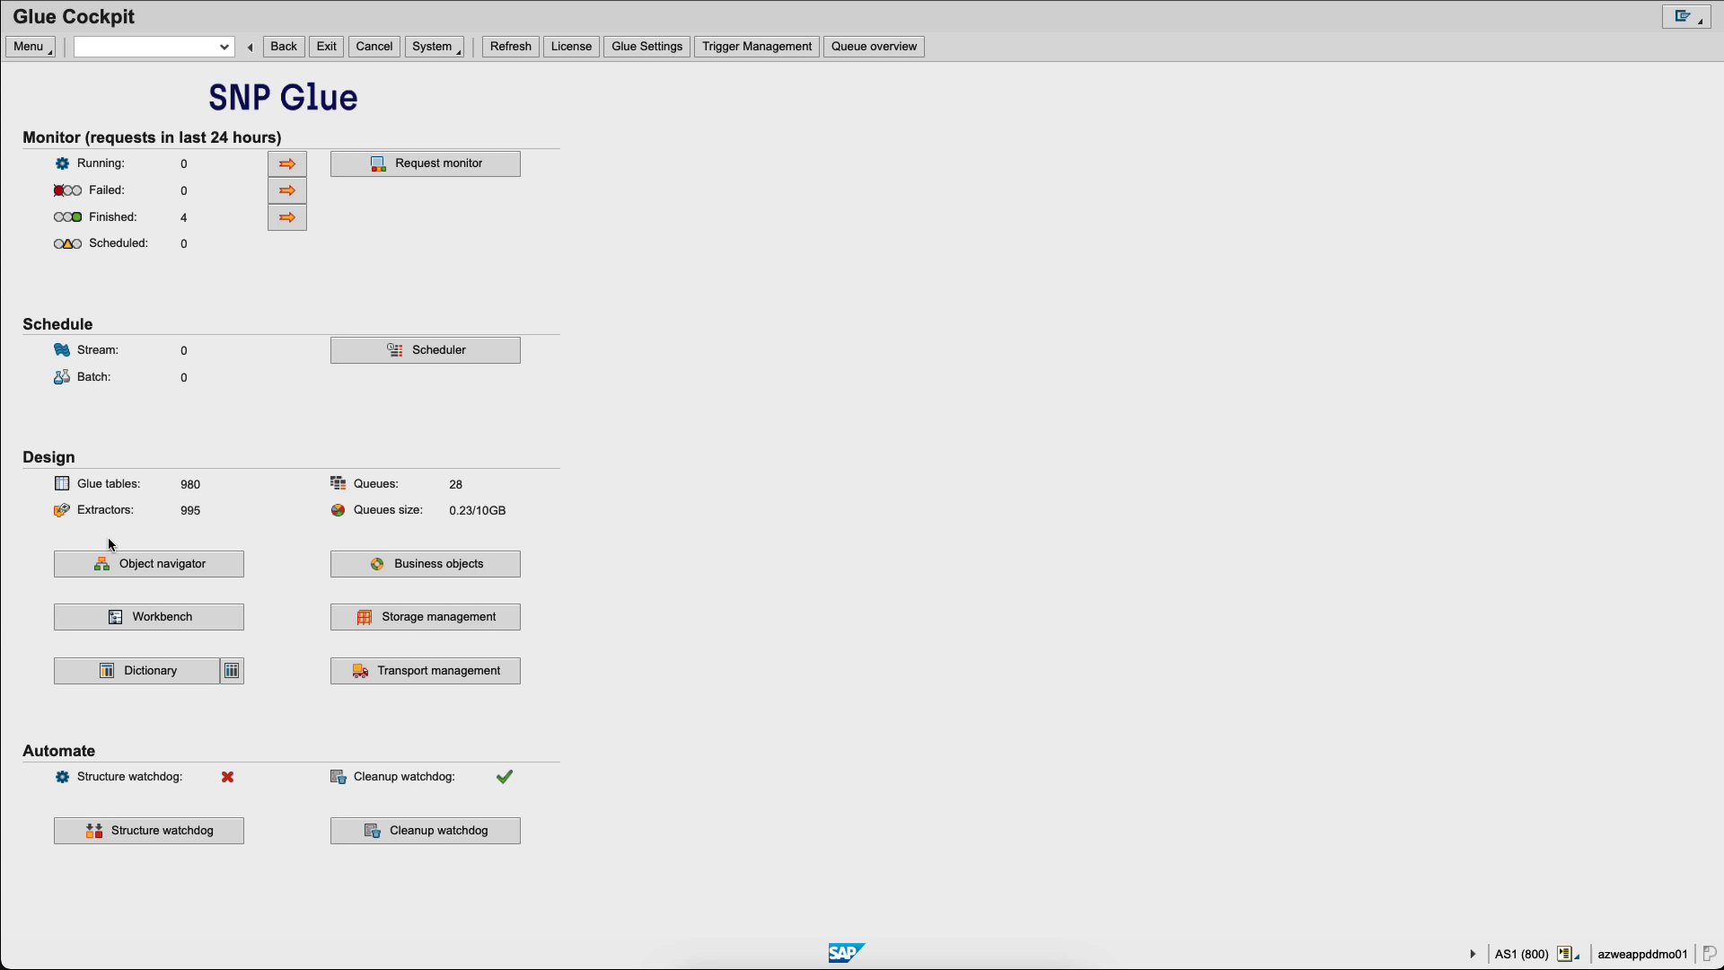
Step: Open the Glue Object Navigator and the ZSFP_MARA_P extraction process in ZSF_PARTNER
{"action": "left_click", "coordinate": [139, 569]}
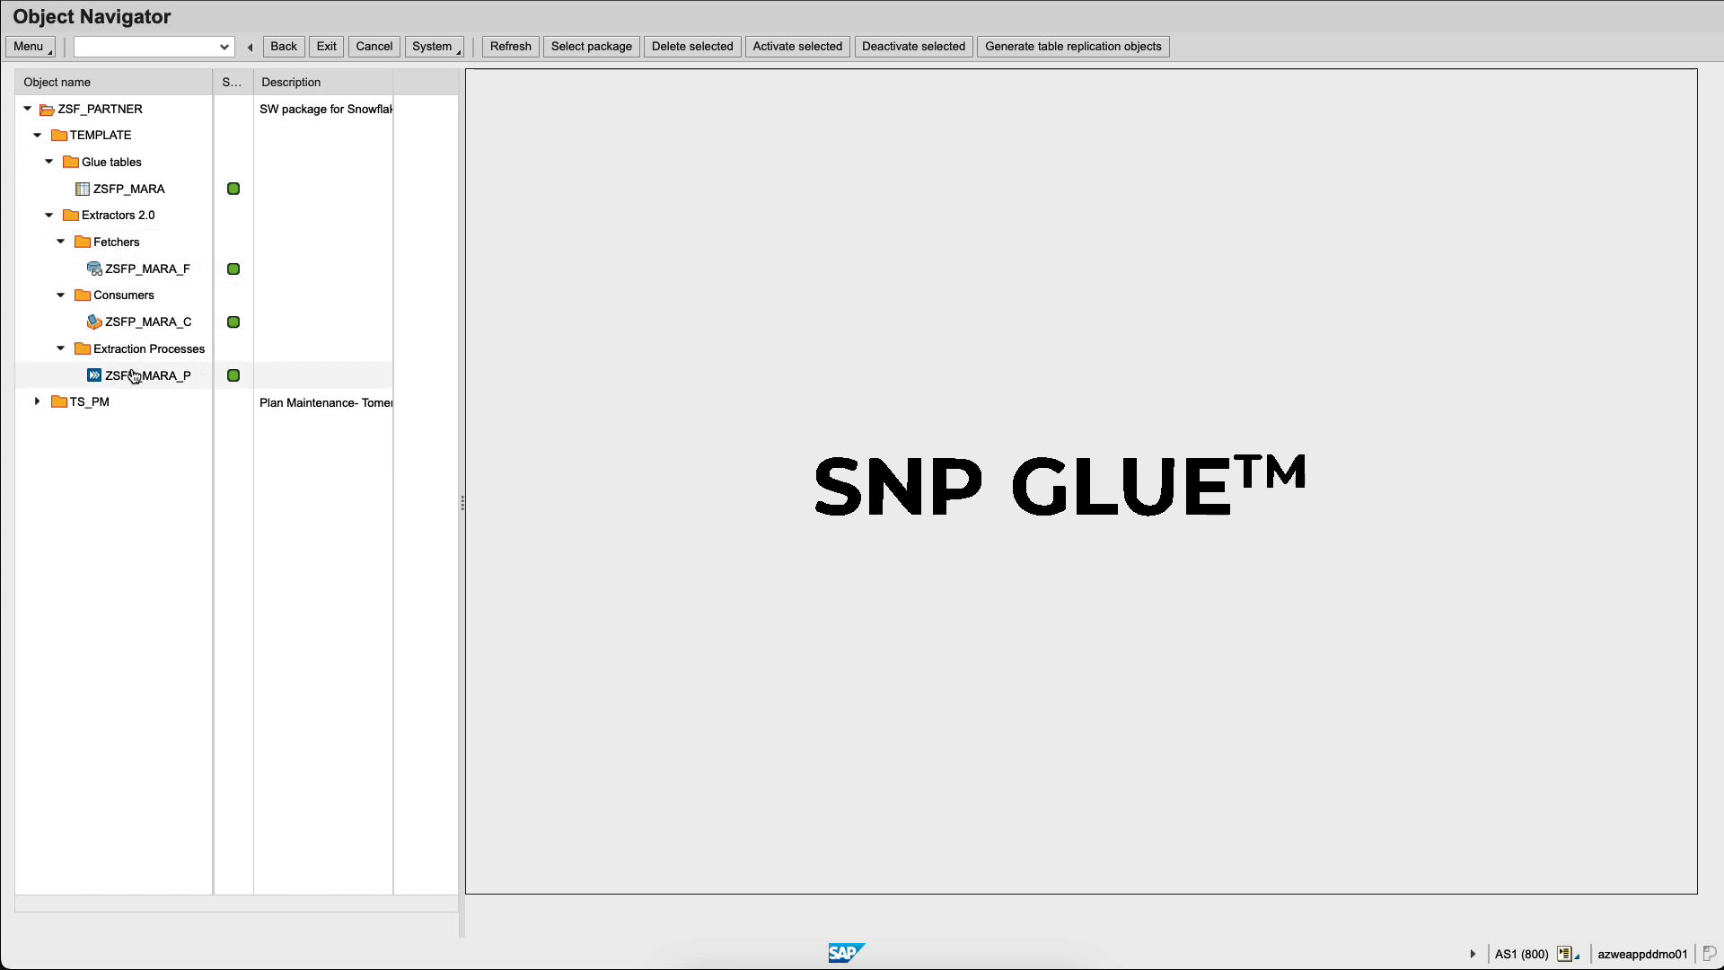
{"action": "double_click", "coordinate": [133, 375]}
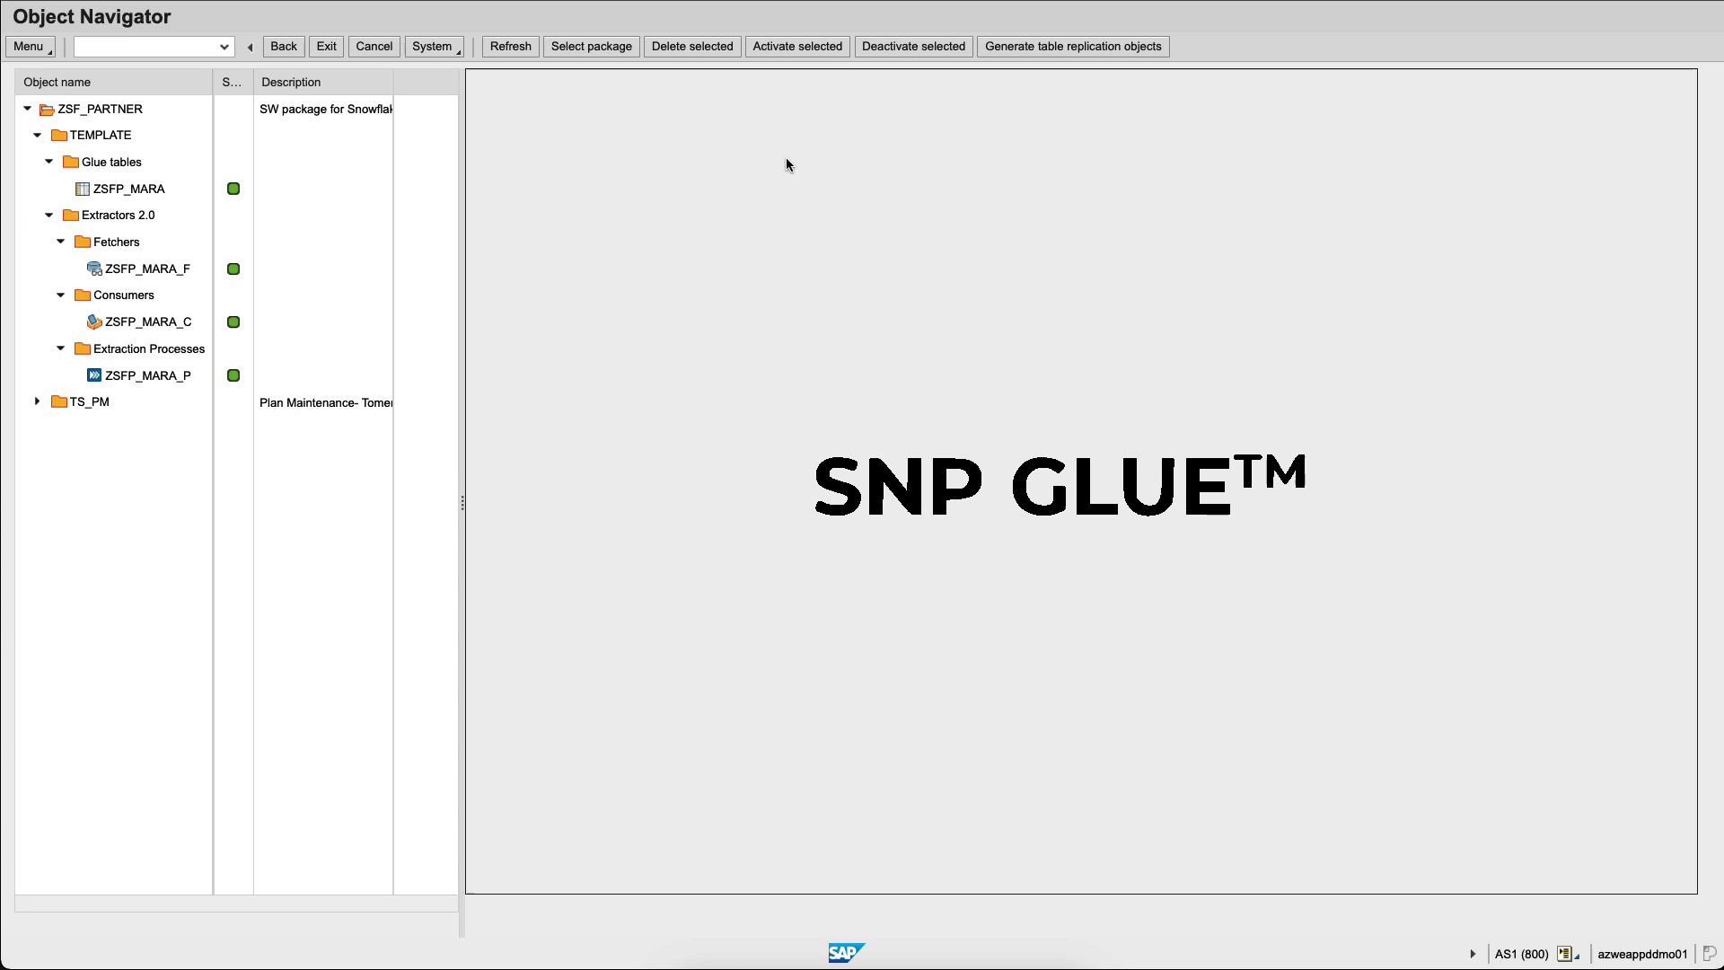
Step: Load saved variant ZSFP_TABLES_MS into the table replication object generation form
{"action": "left_click", "coordinate": [1077, 52]}
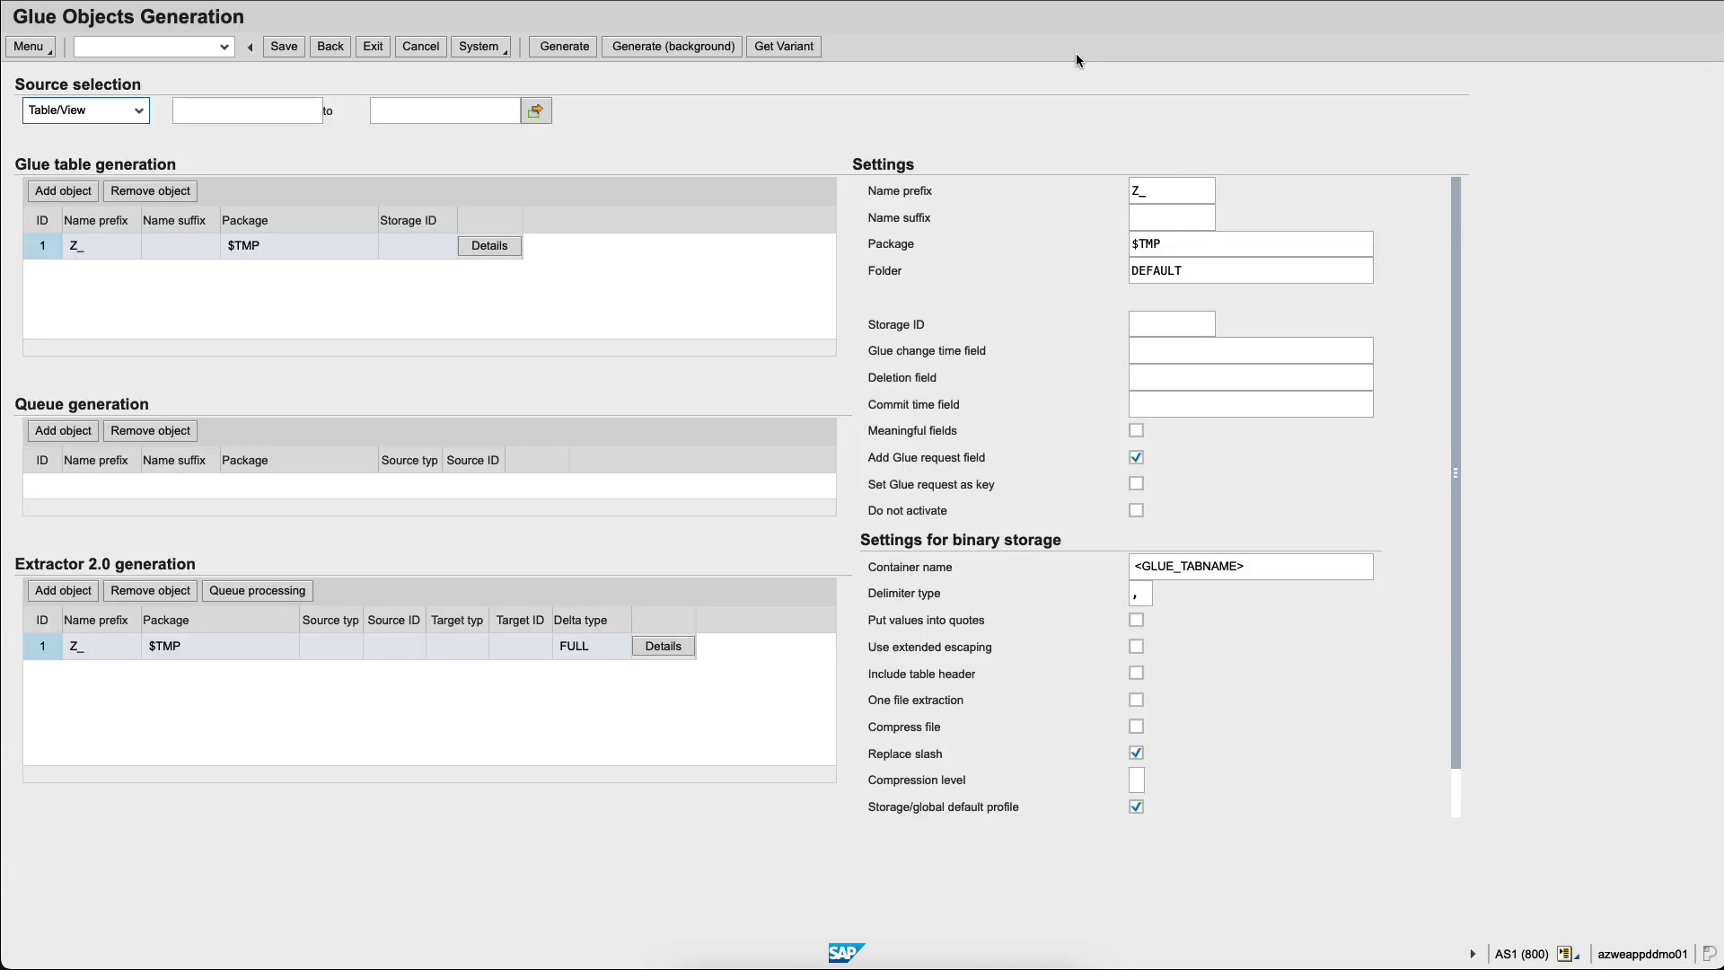
{"action": "left_click", "coordinate": [796, 56]}
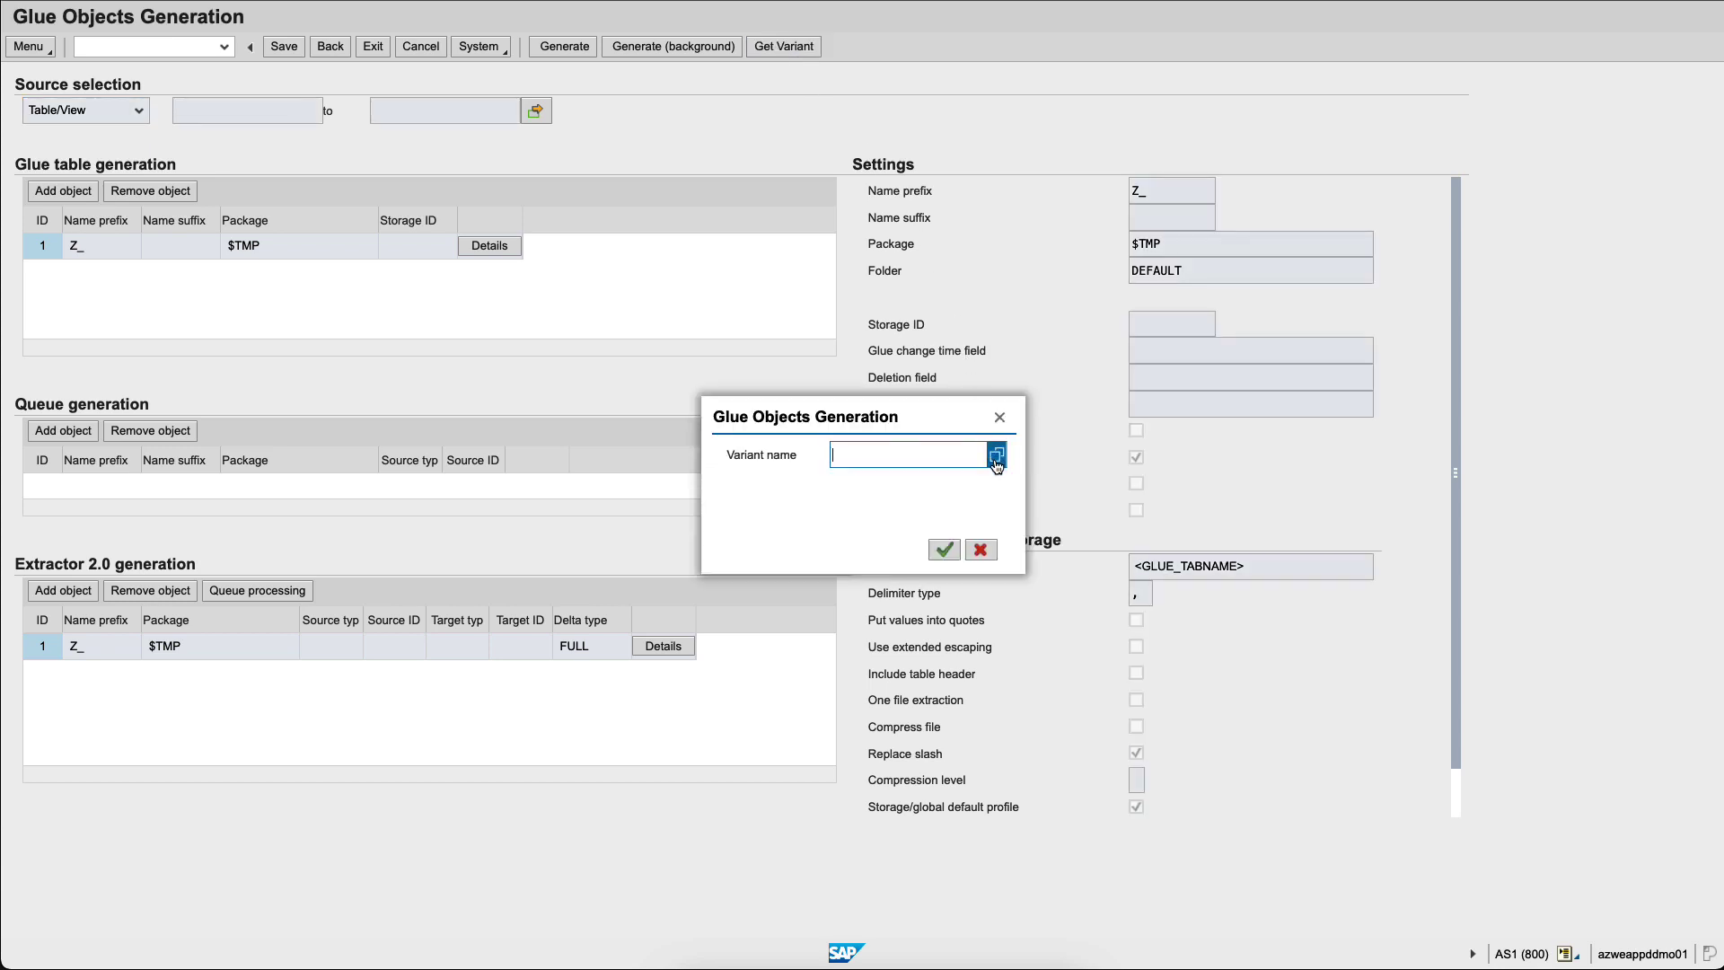
{"action": "key", "text": "F4"}
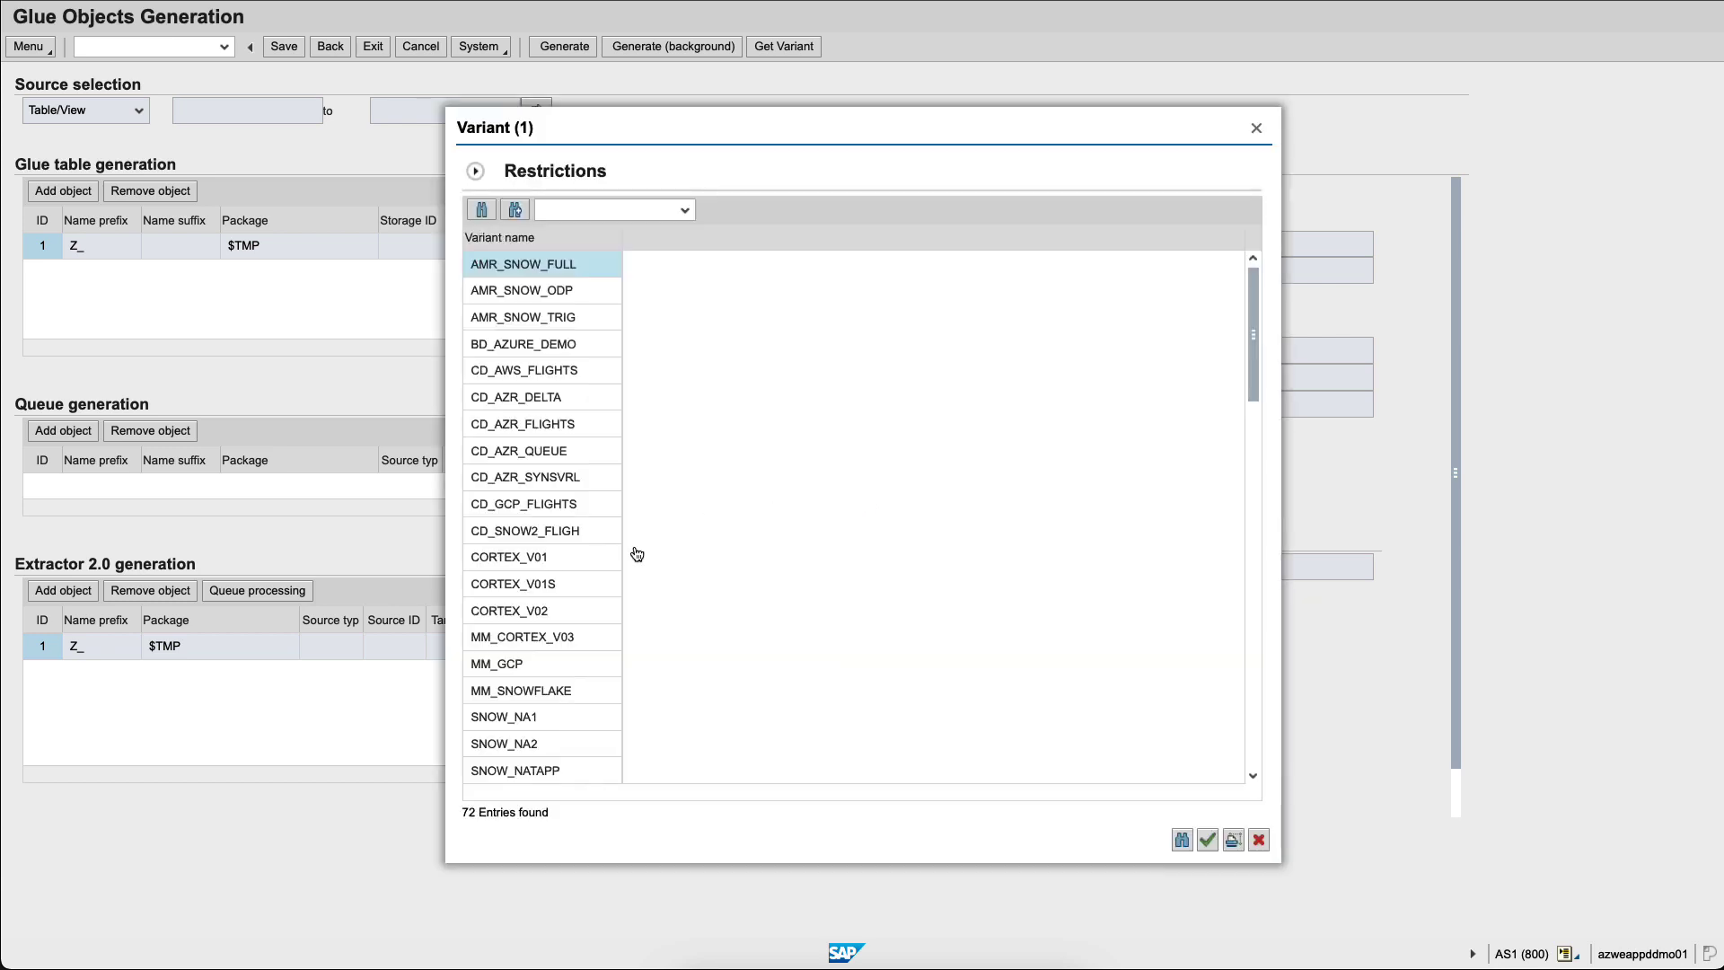
{"action": "scroll", "coordinate": [562, 583], "scroll_direction": "down", "scroll_amount": 10}
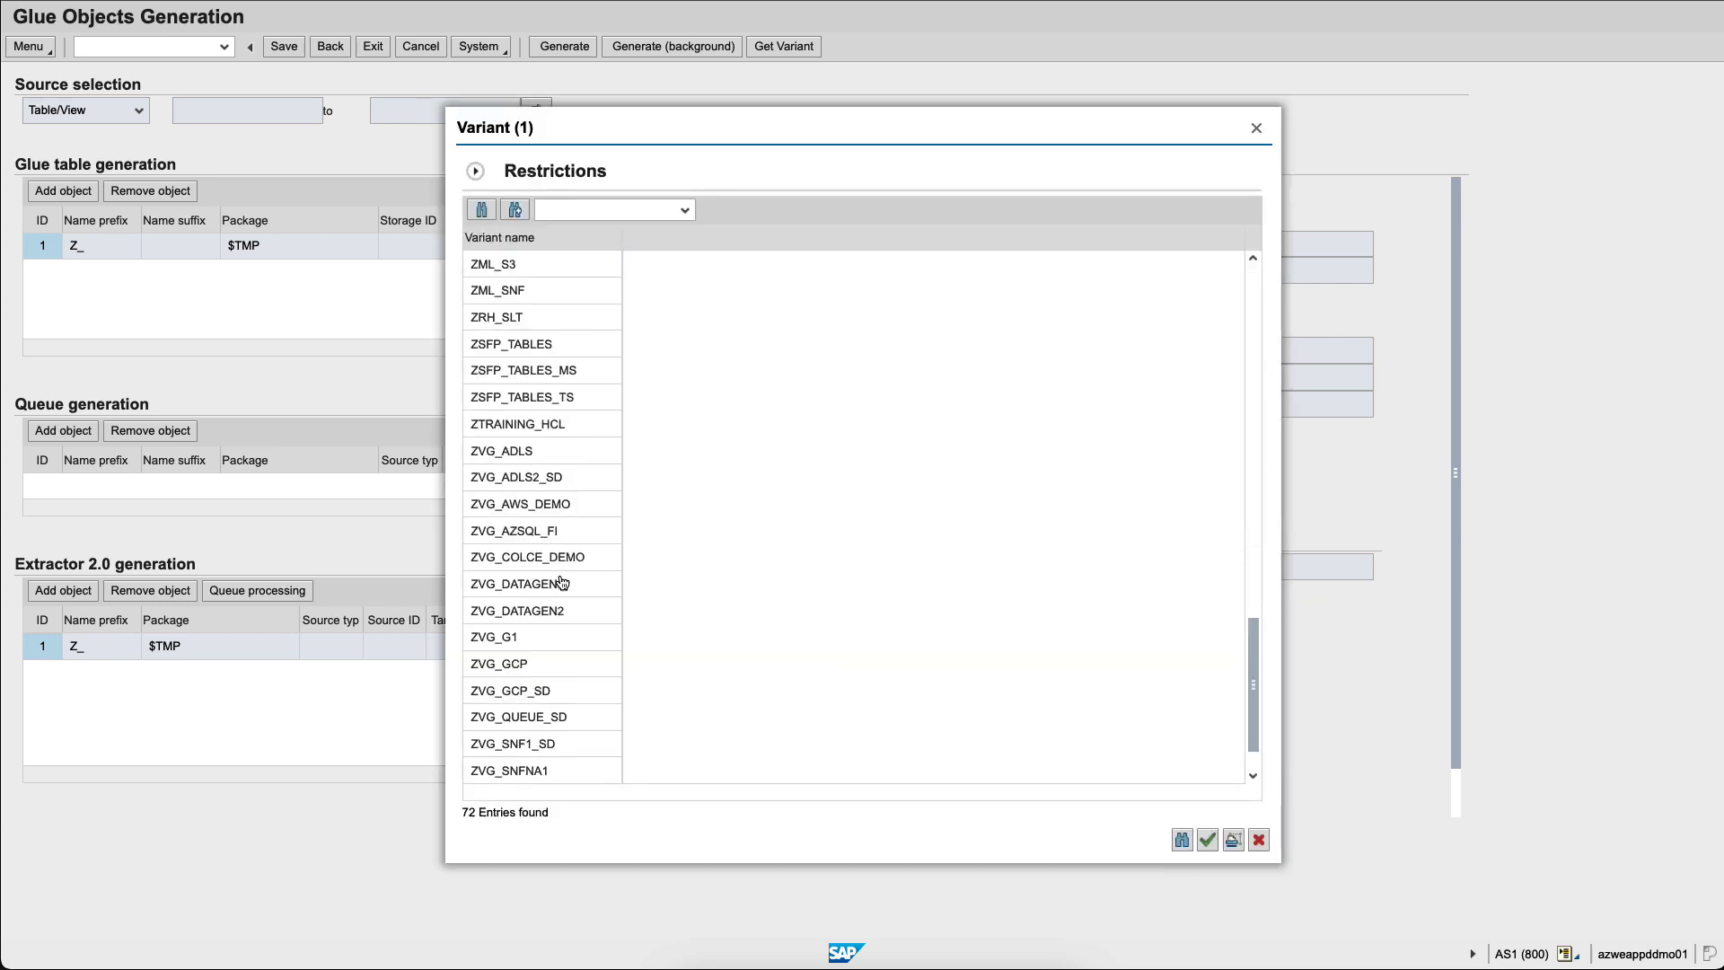
{"action": "left_click", "coordinate": [526, 376]}
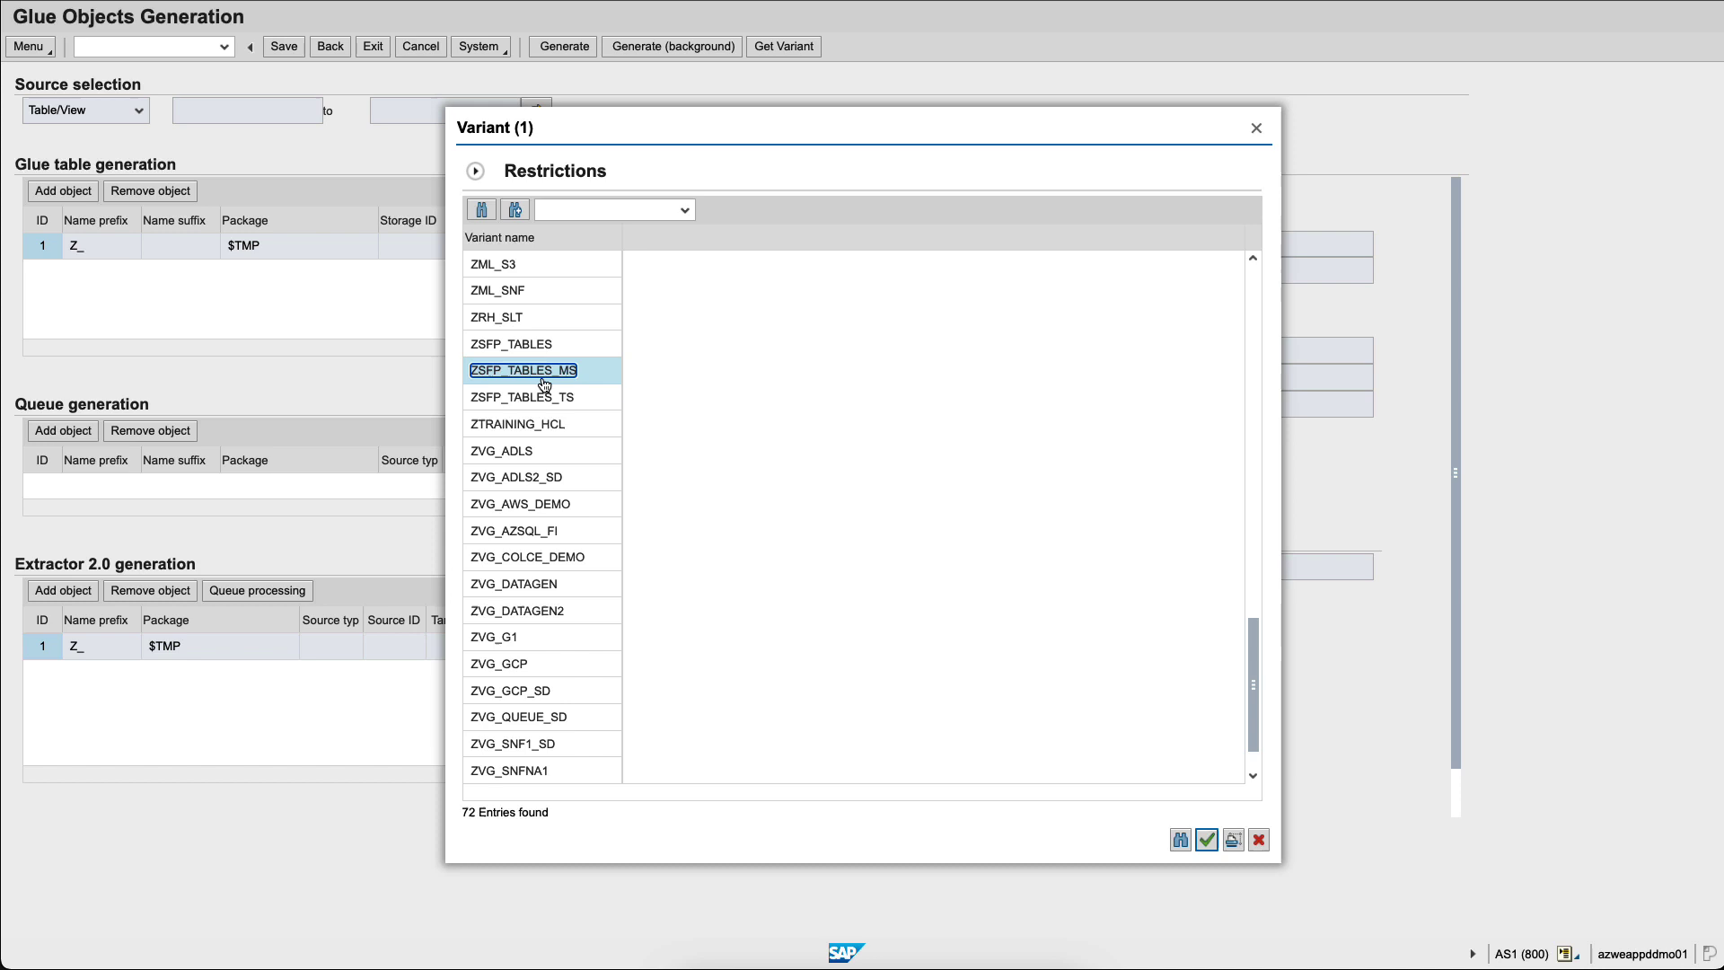
{"action": "double_click", "coordinate": [523, 378]}
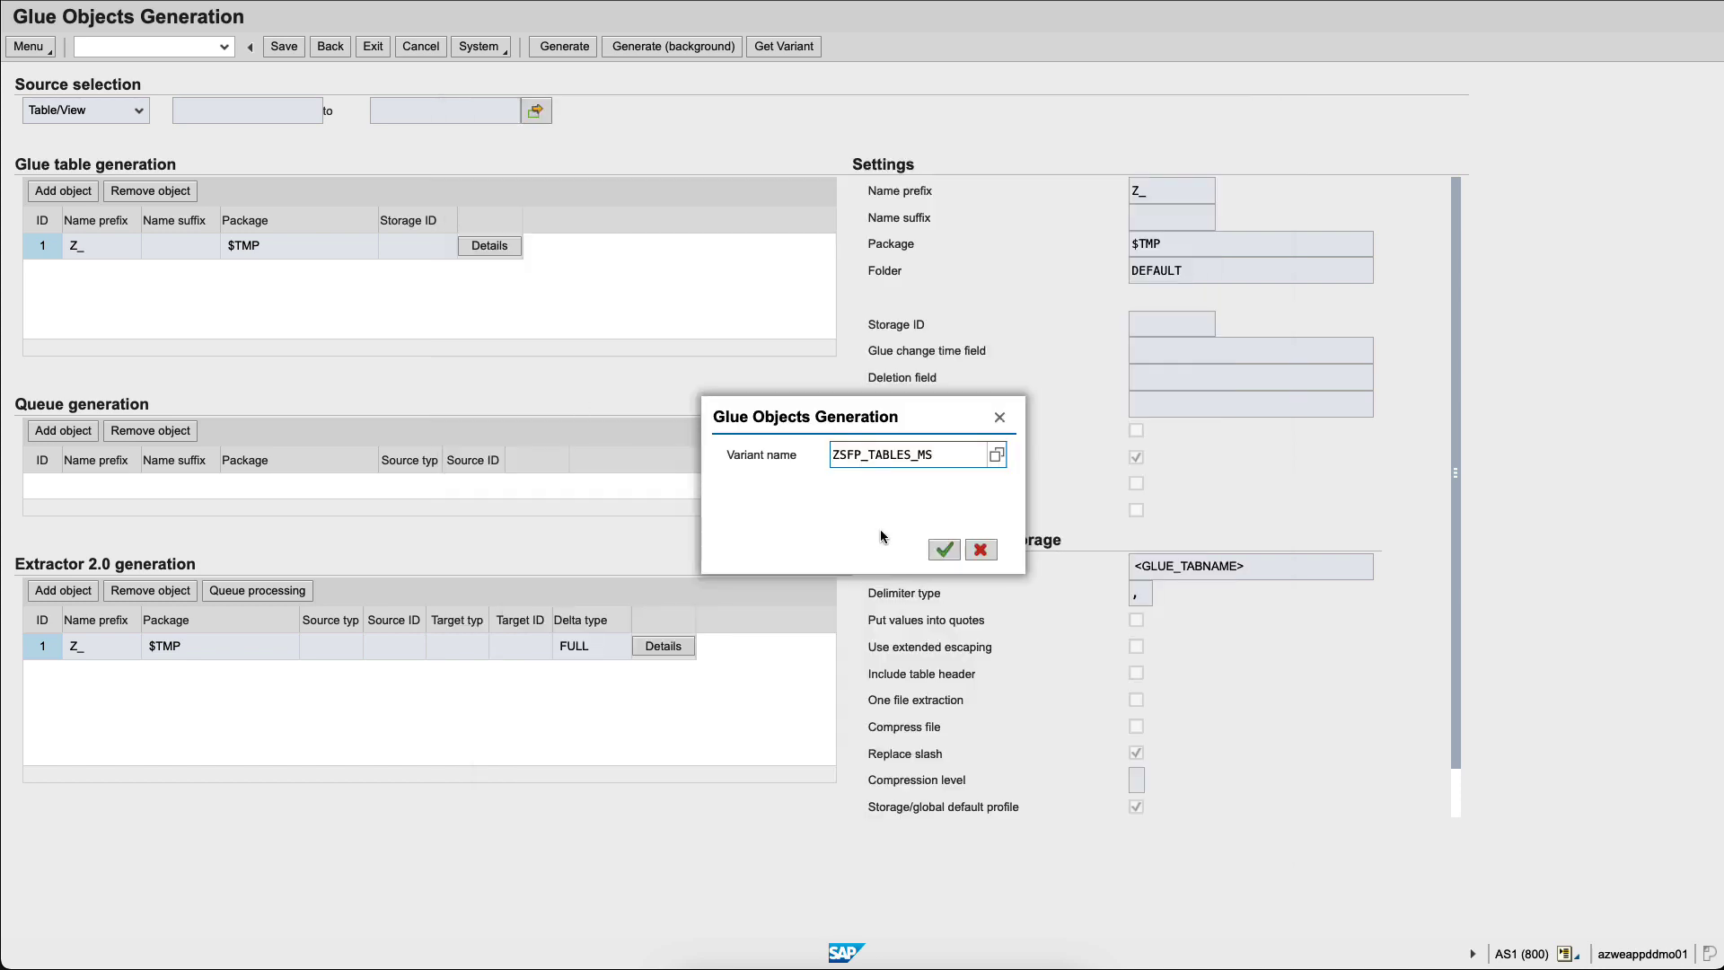
{"action": "left_click", "coordinate": [930, 552]}
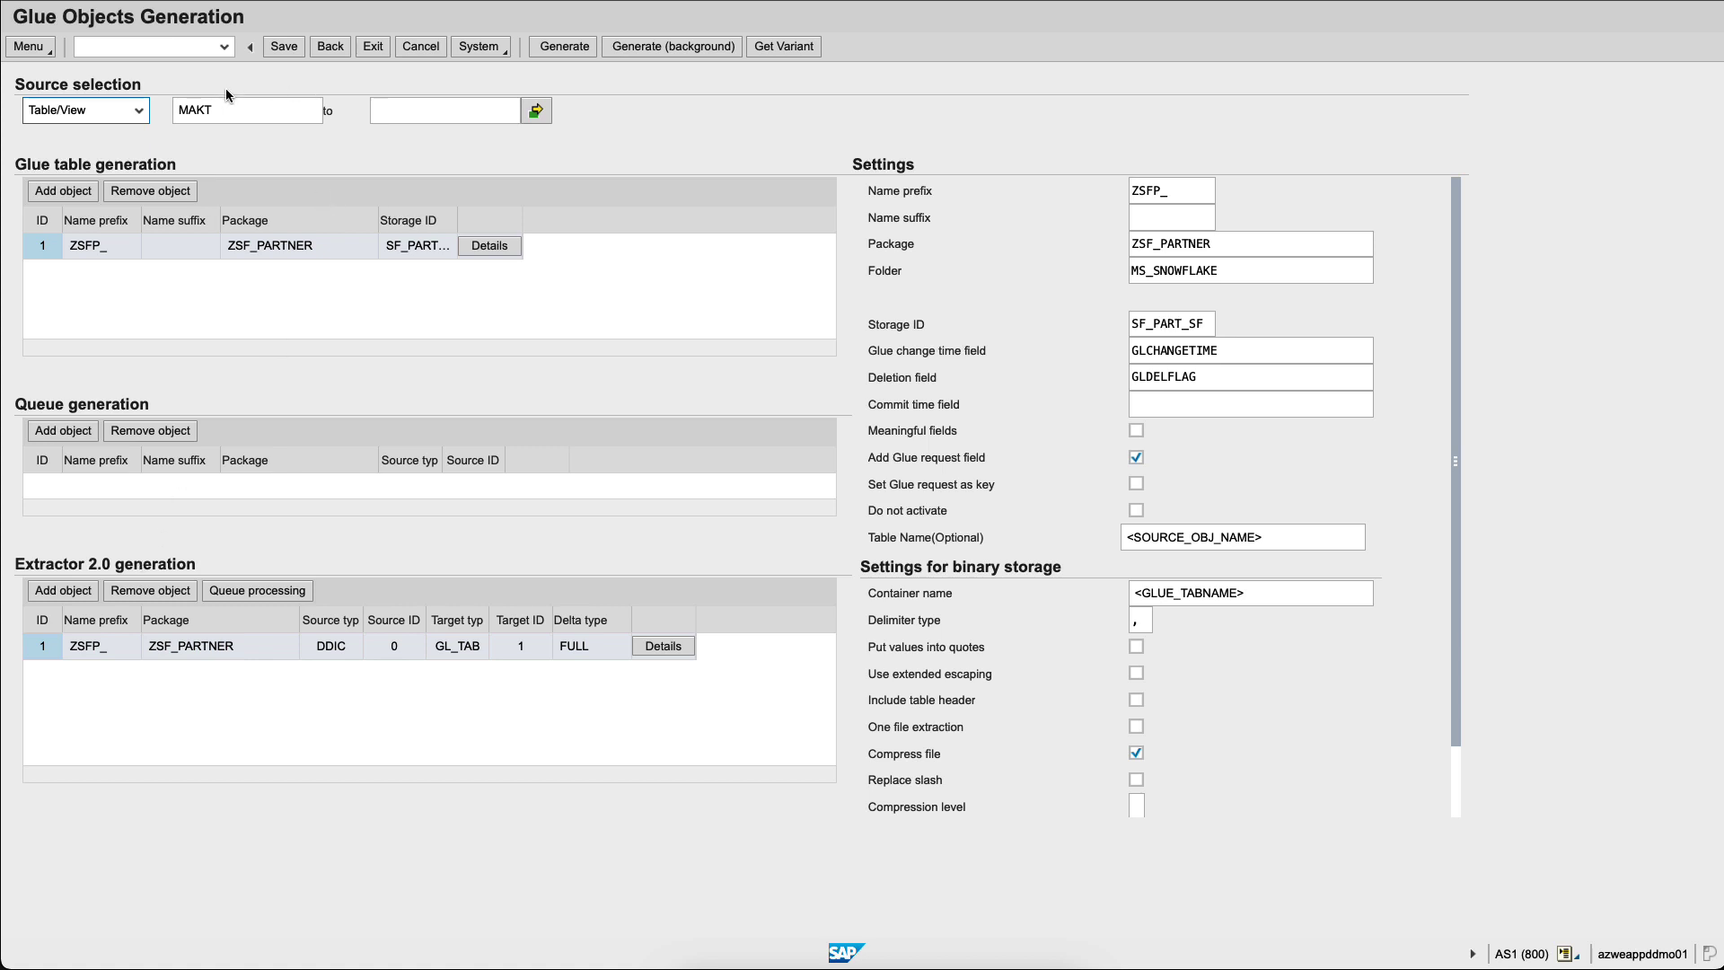
Step: Limit the source table selection to MAKT by deleting BUT000 and BUT020
{"action": "left_click", "coordinate": [253, 115]}
{"action": "left_click", "coordinate": [536, 111]}
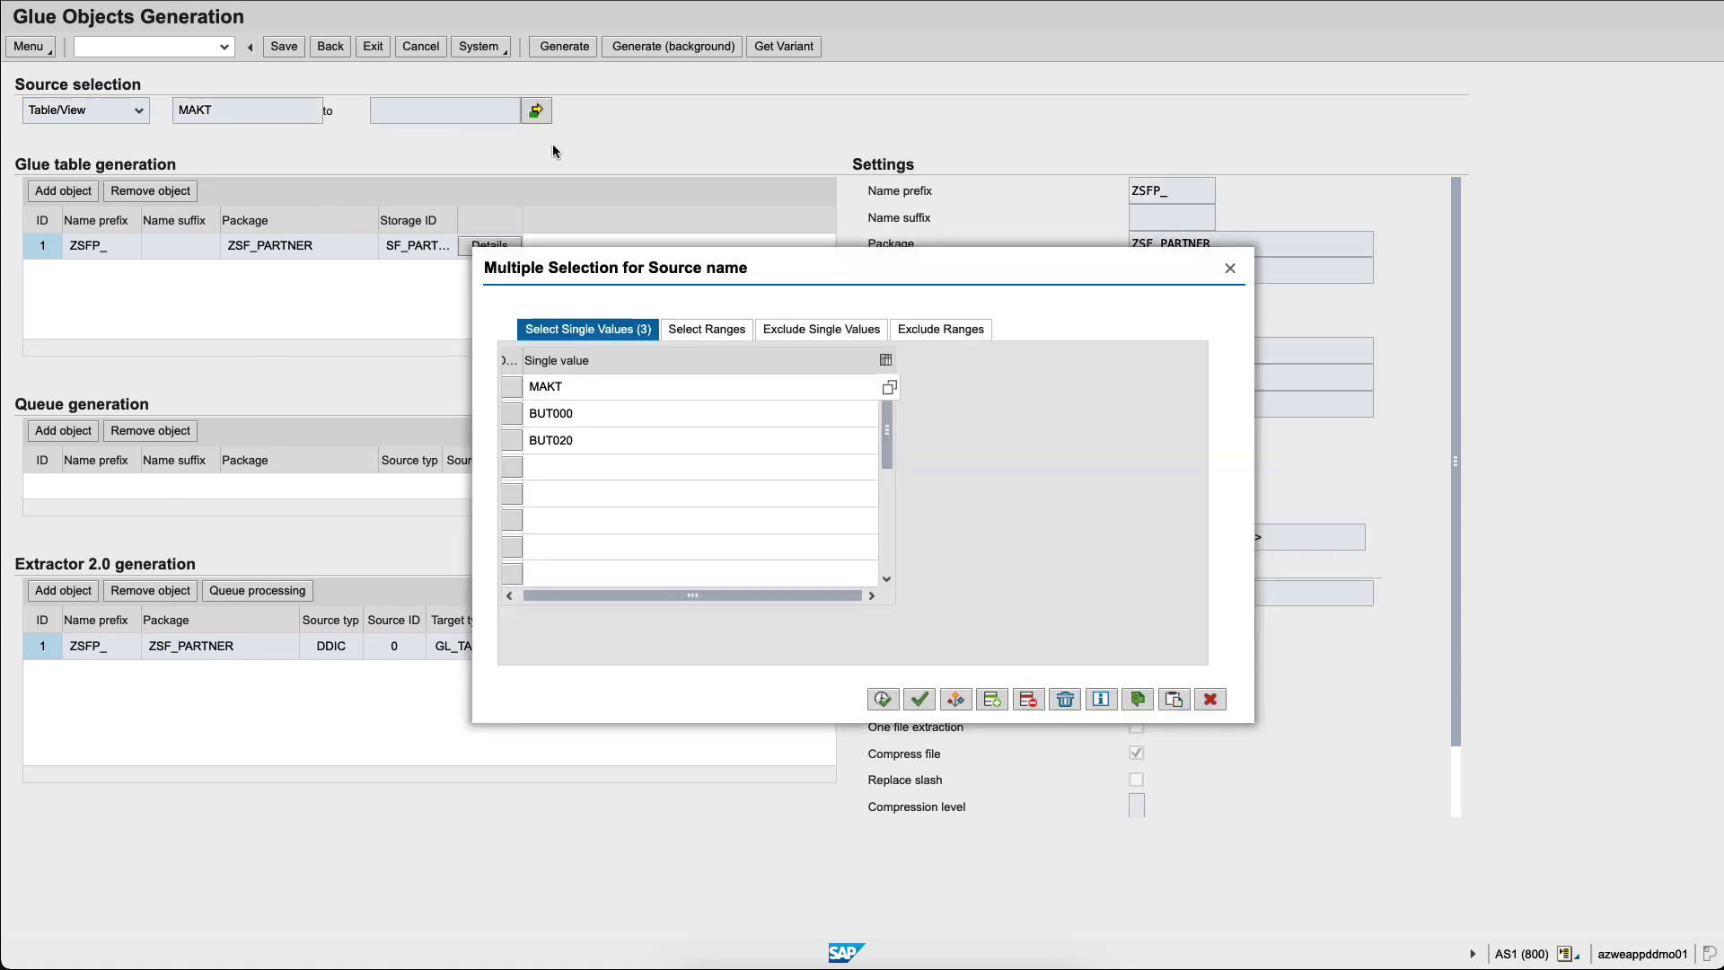
{"action": "double_click", "coordinate": [582, 415]}
{"action": "key", "text": "Delete"}
{"action": "double_click", "coordinate": [588, 439]}
{"action": "key", "text": "Delete"}
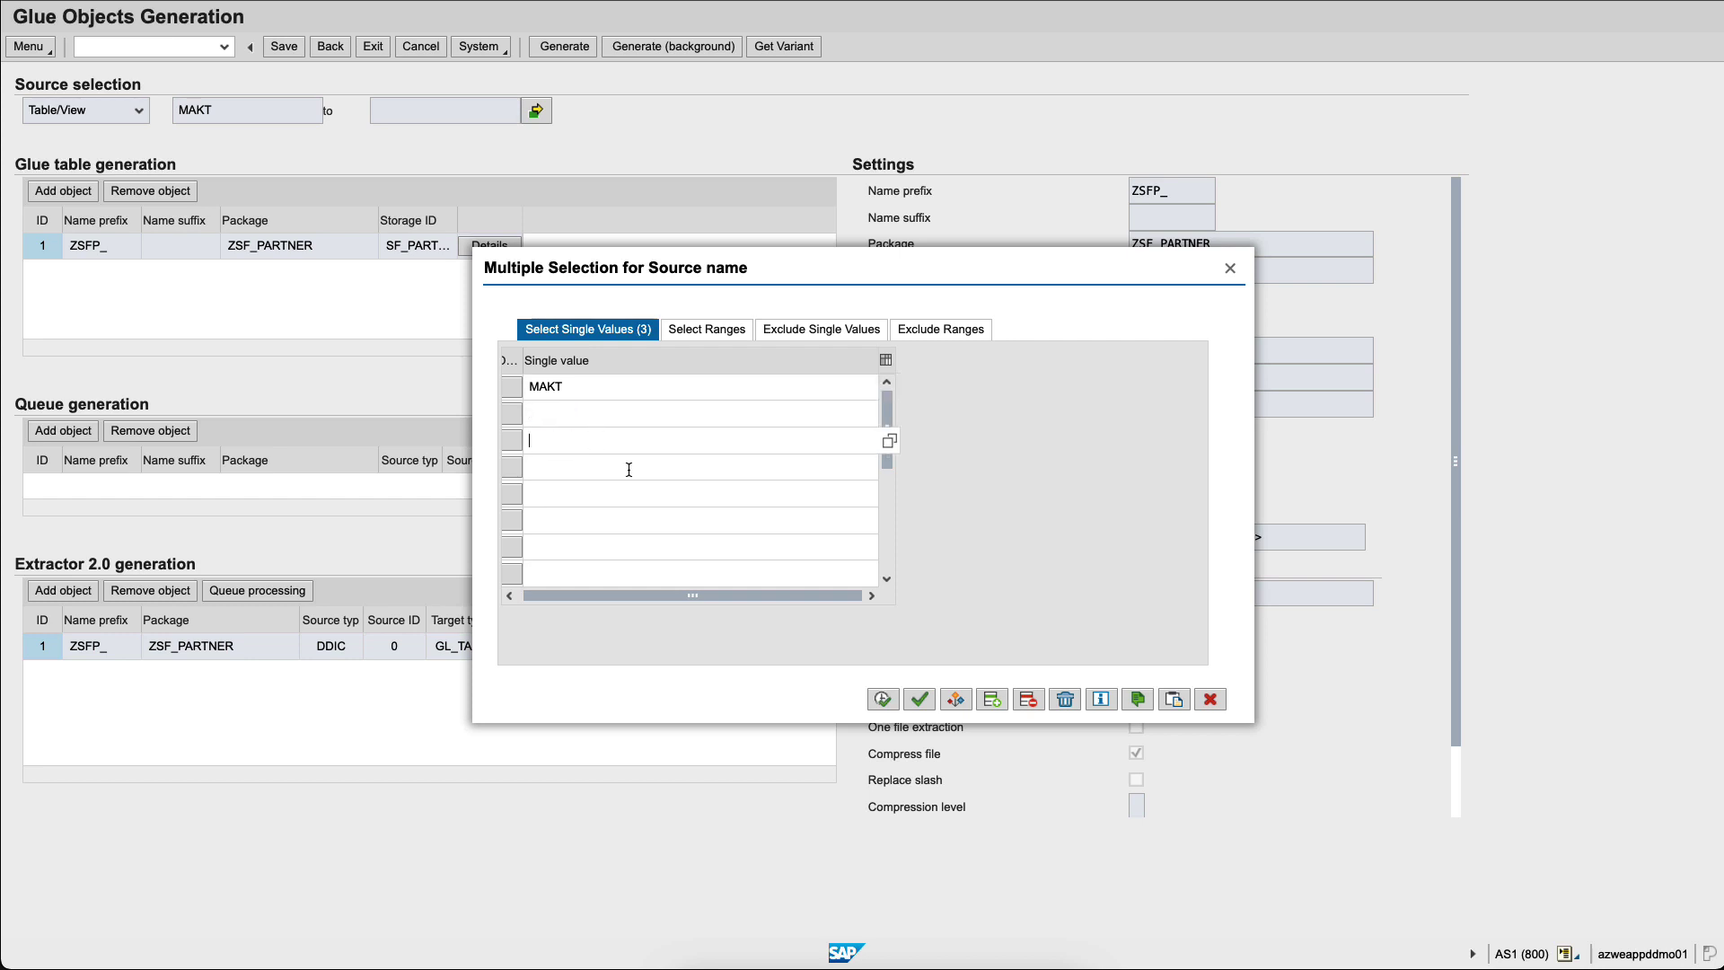
{"action": "left_click", "coordinate": [883, 698]}
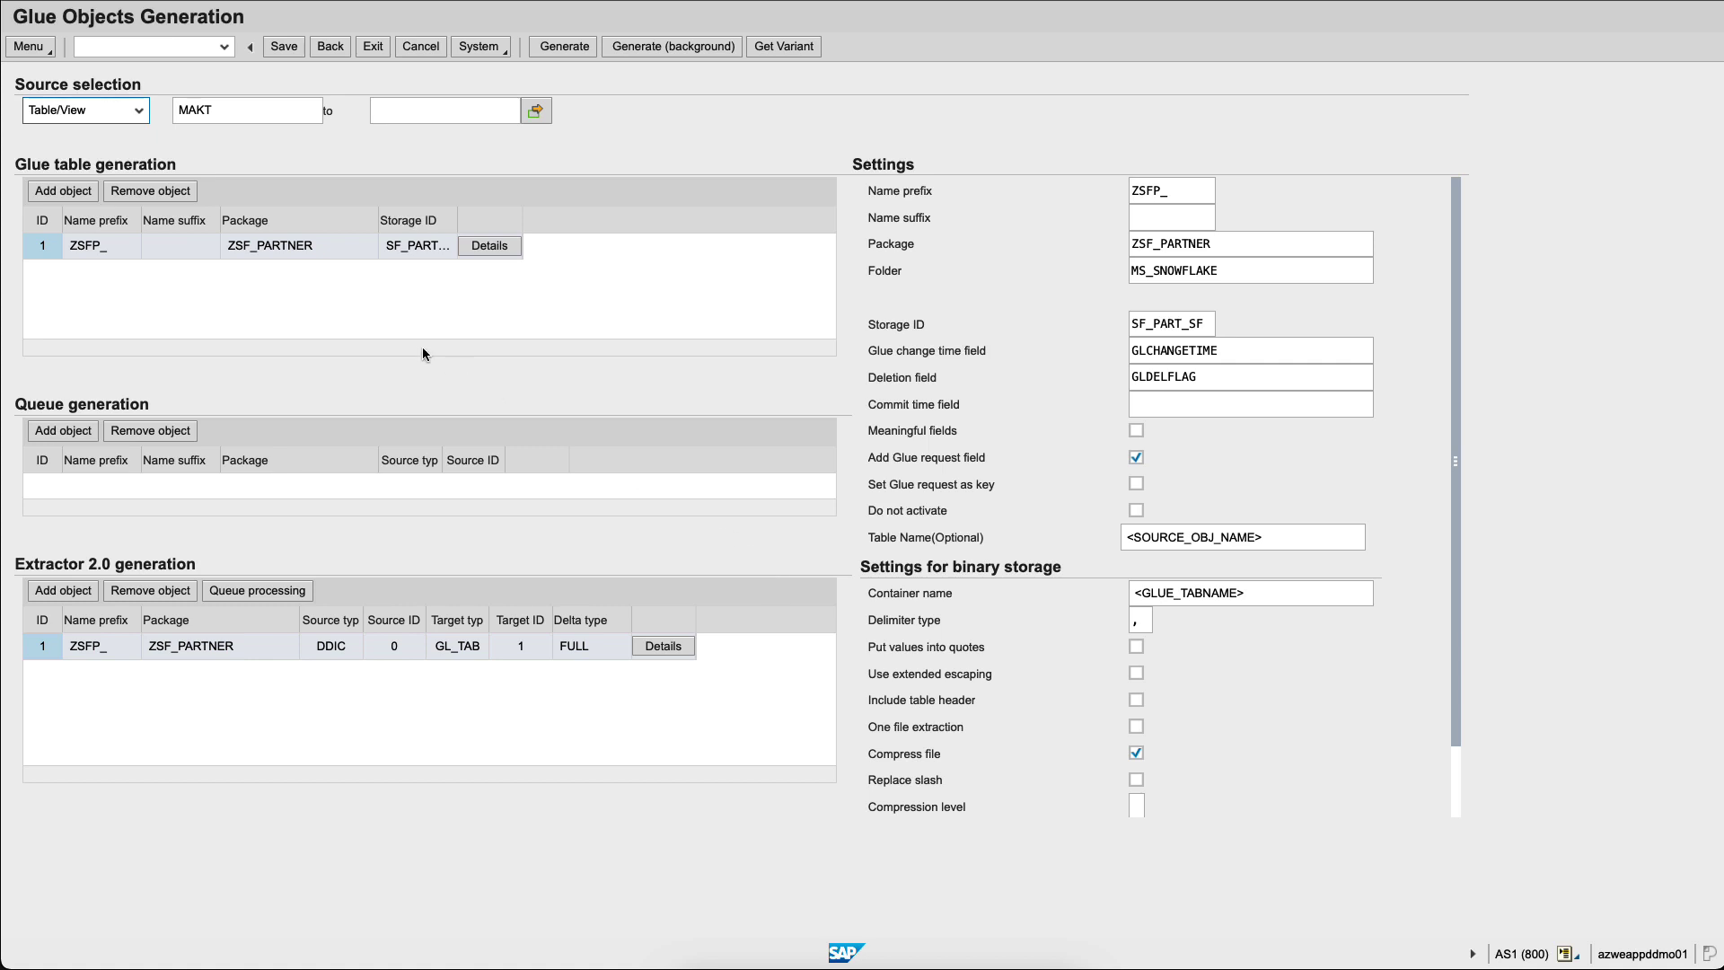
{"action": "left_click", "coordinate": [490, 245]}
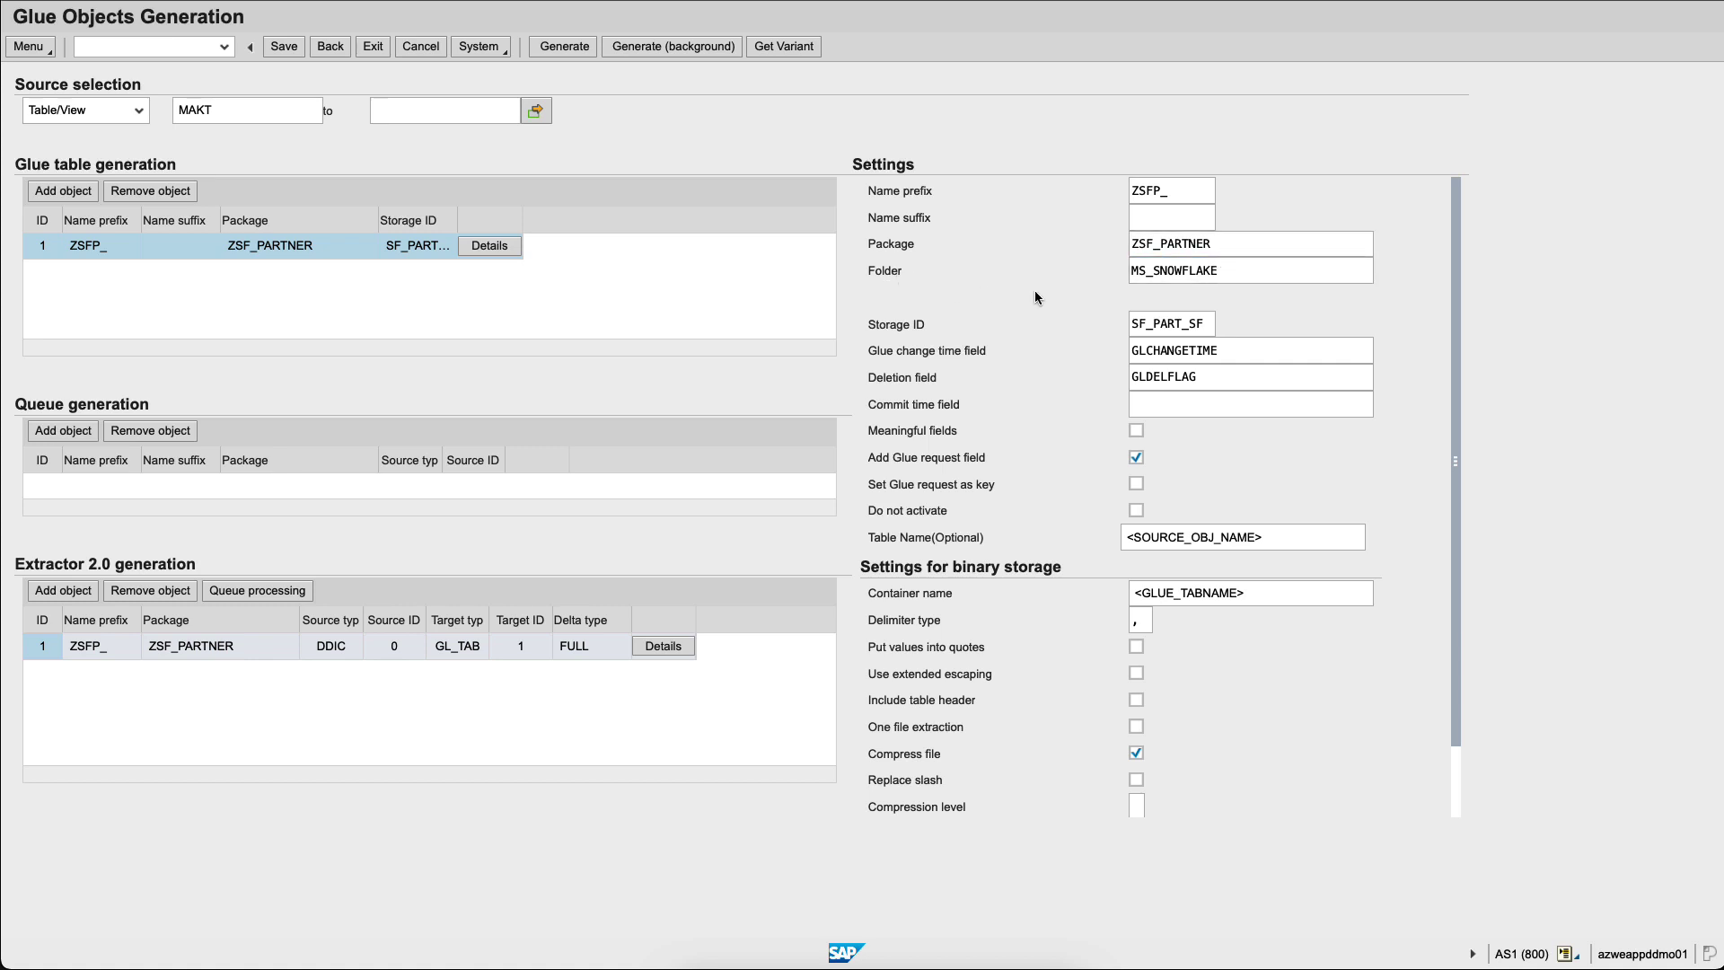
Step: Generate Glue table ZSFP_MAKT with extractors ZSFP_MAKT_F, _C and _P using FULL delta
{"action": "left_click", "coordinate": [656, 648]}
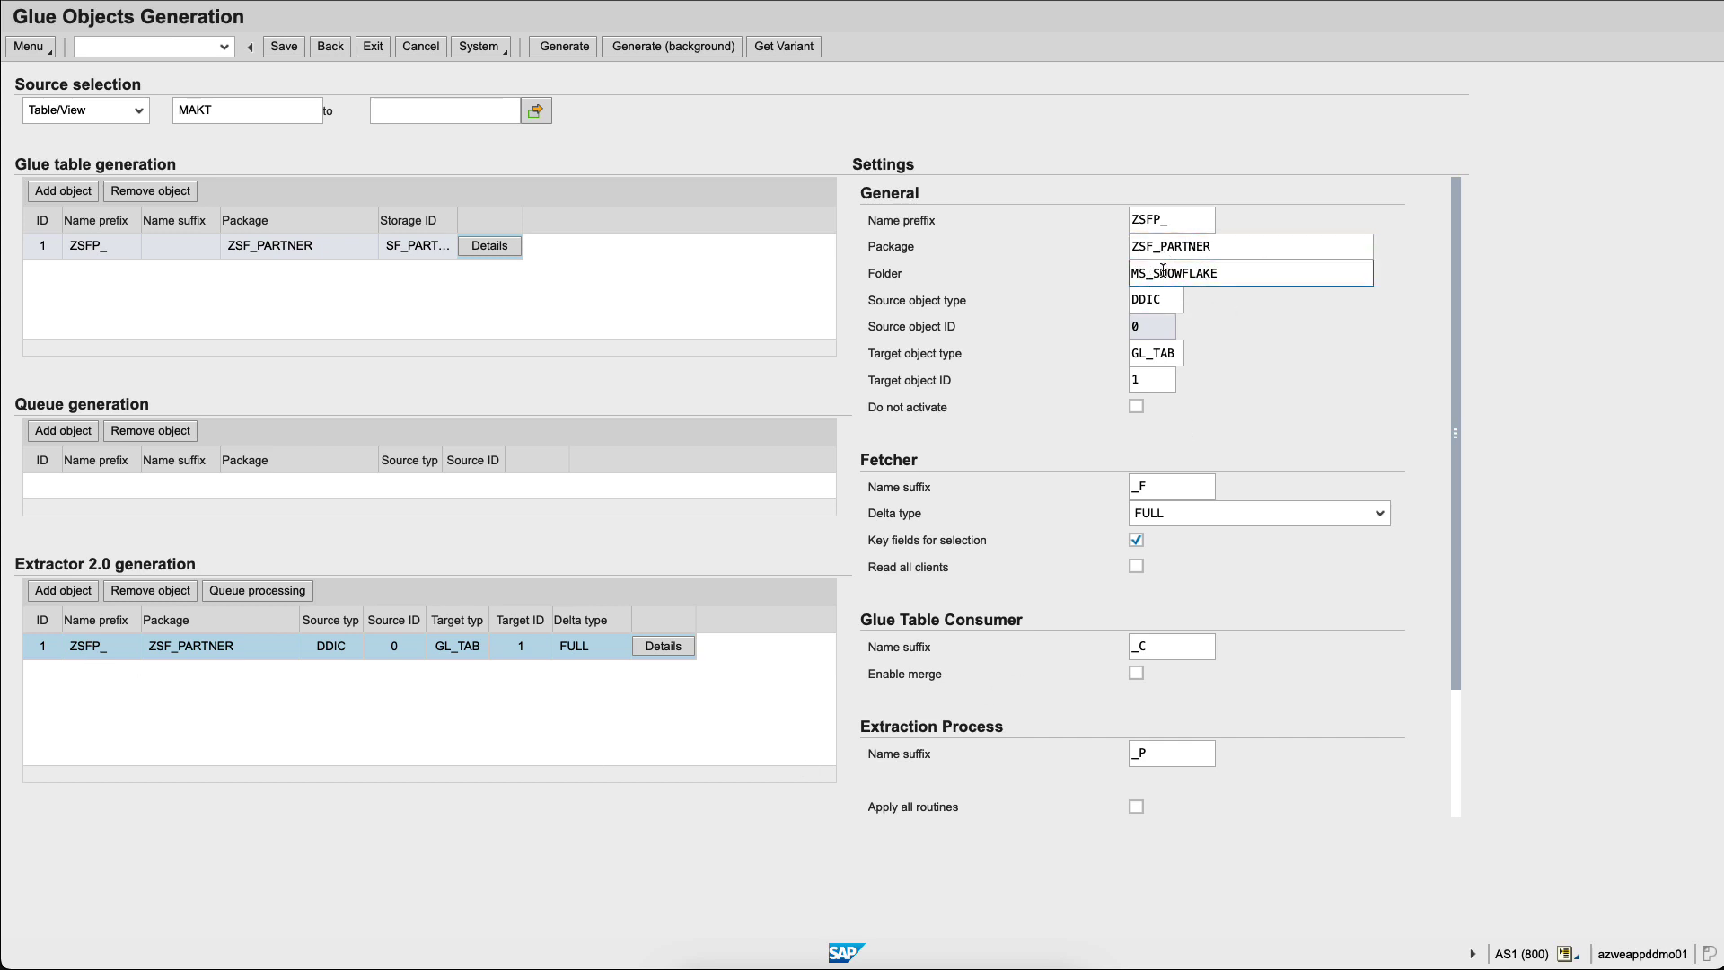
{"action": "left_click", "coordinate": [1363, 517]}
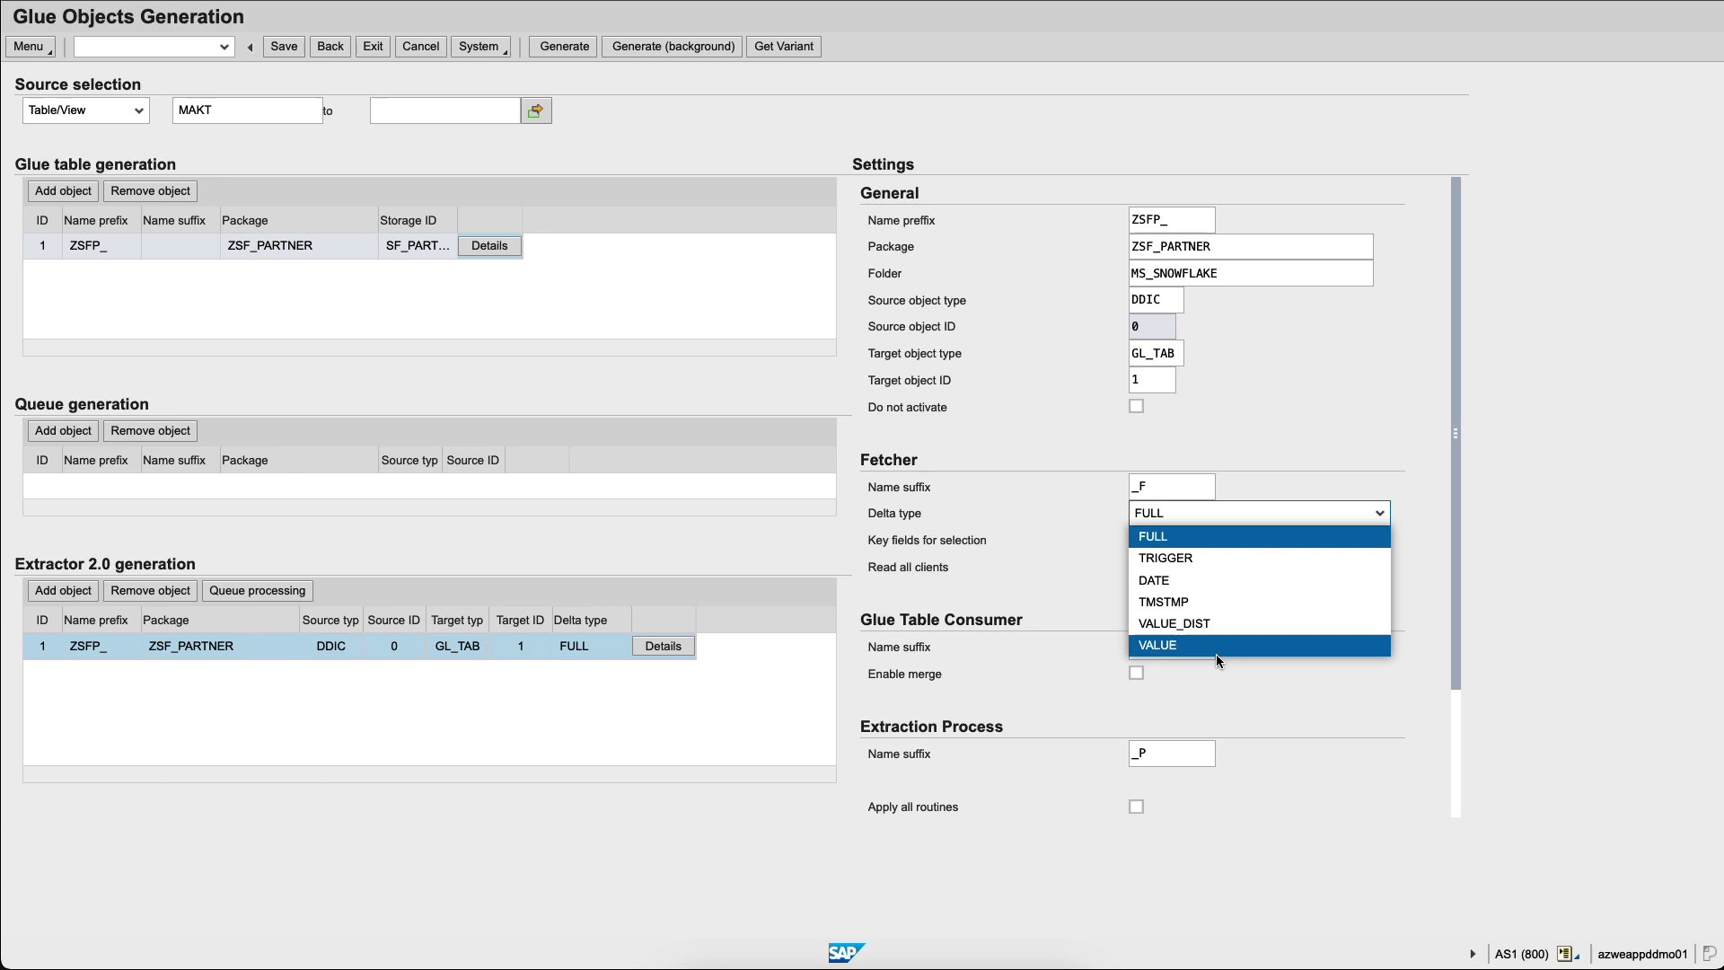
{"action": "left_click", "coordinate": [1225, 536]}
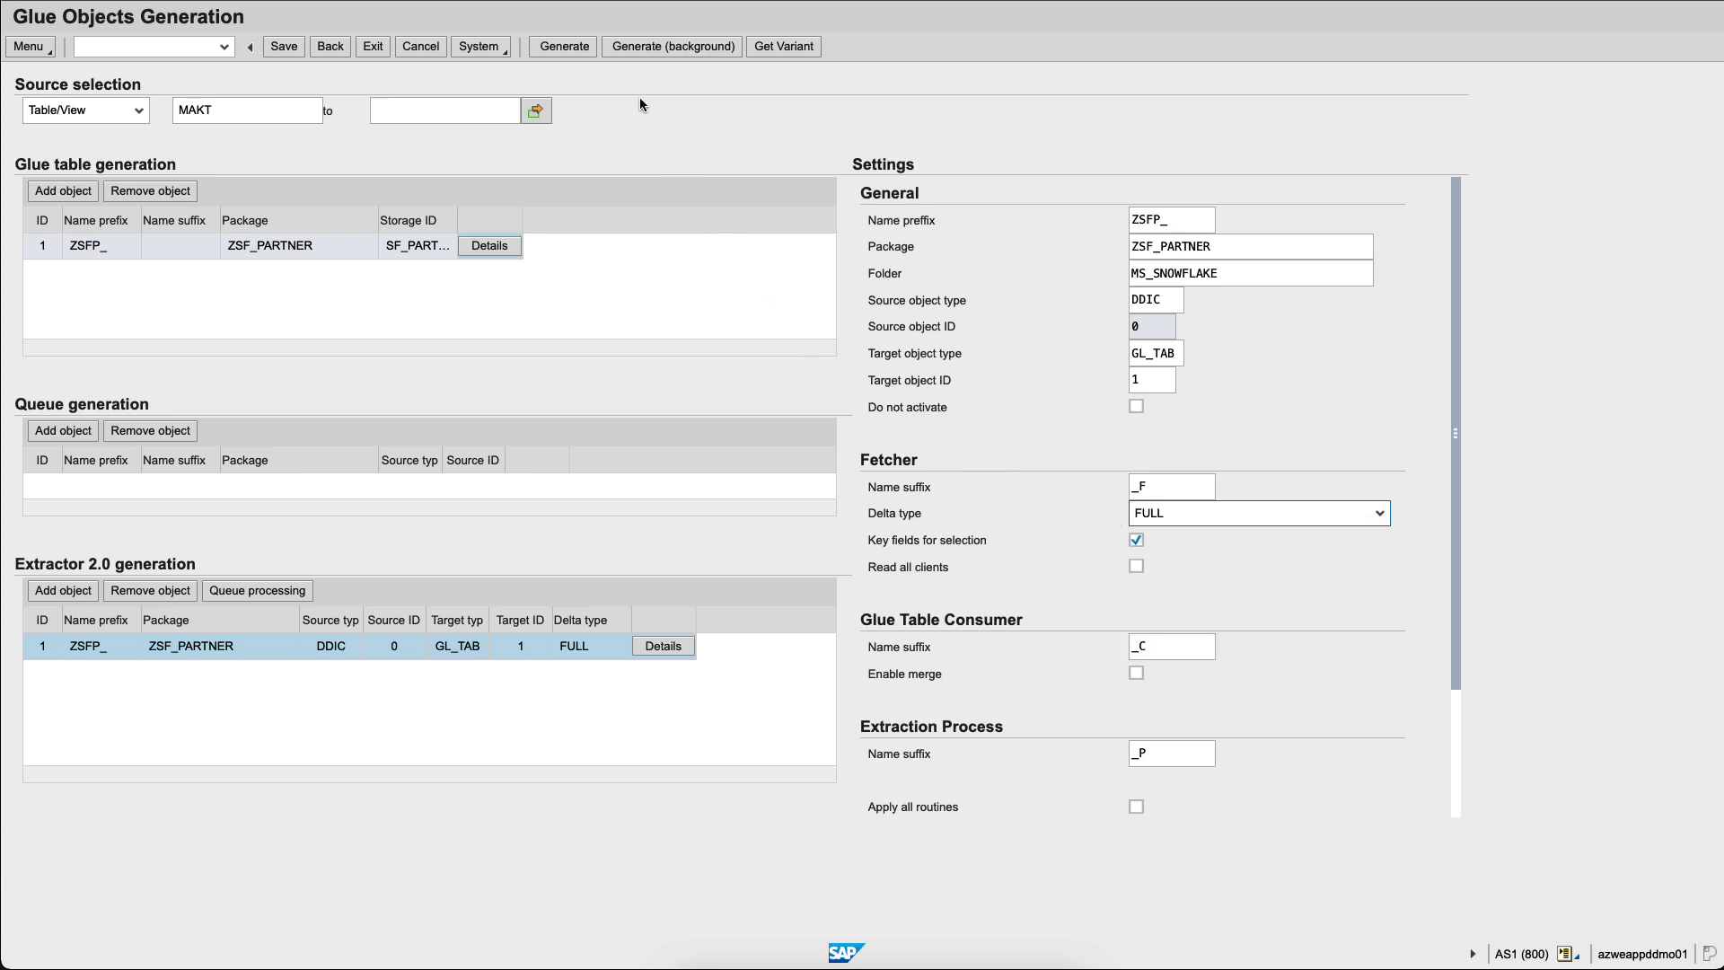
{"action": "left_click", "coordinate": [591, 49]}
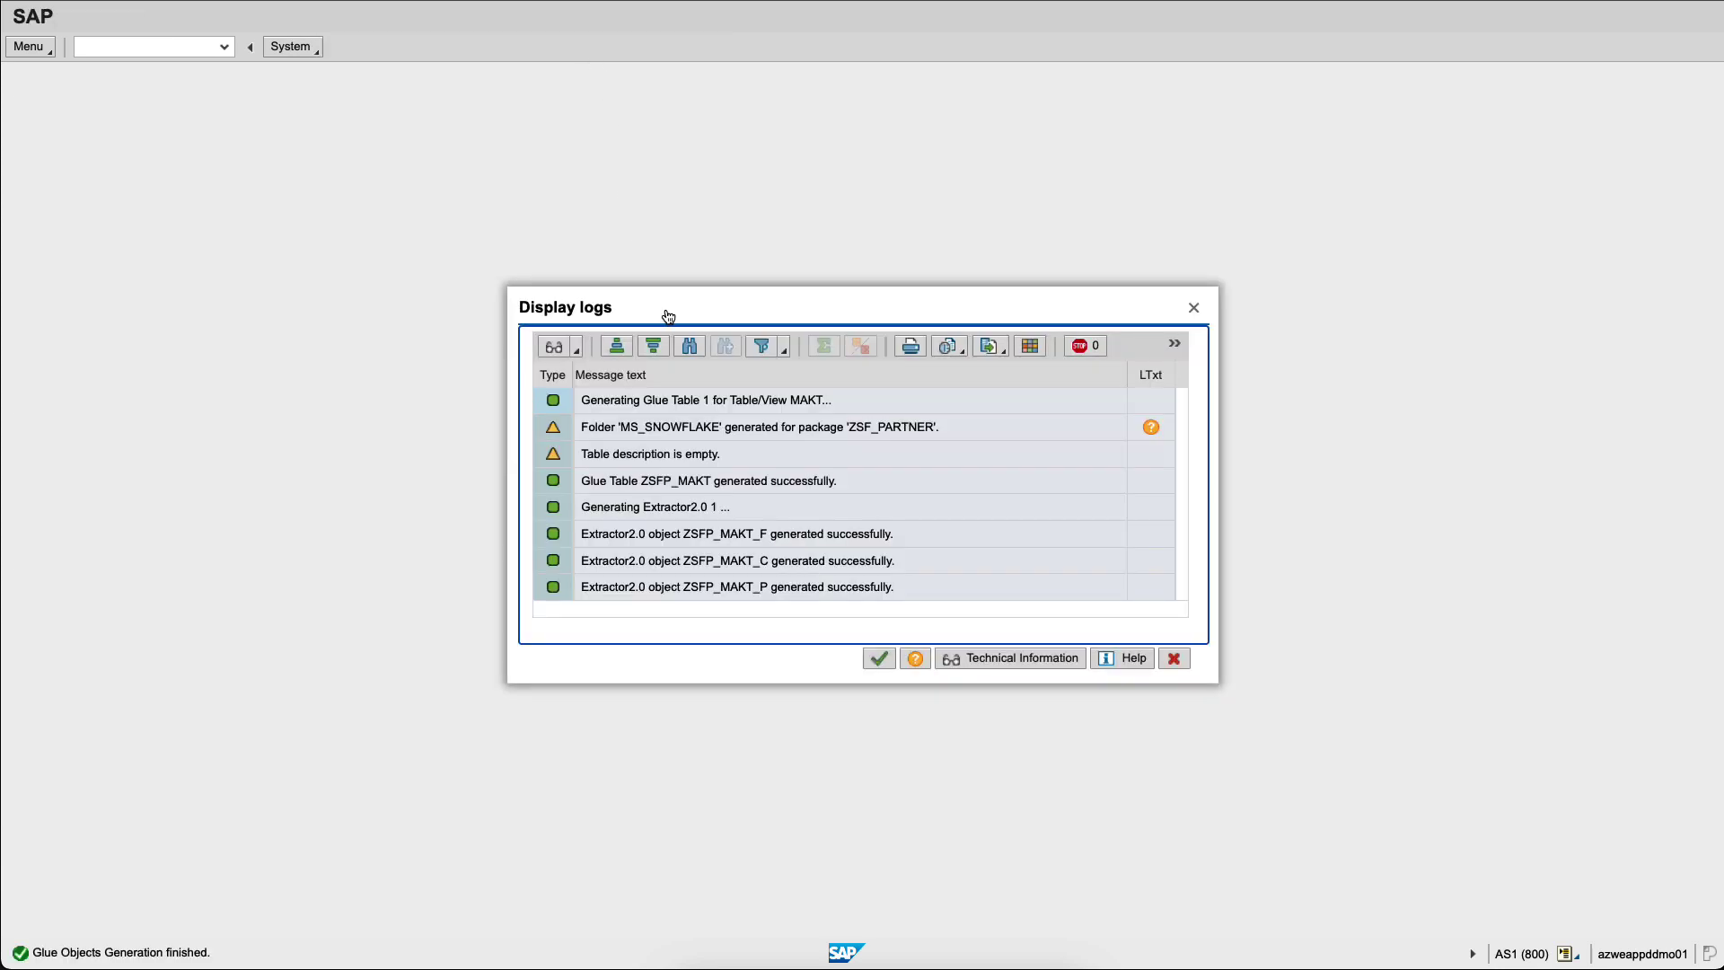
{"action": "left_click", "coordinate": [877, 660]}
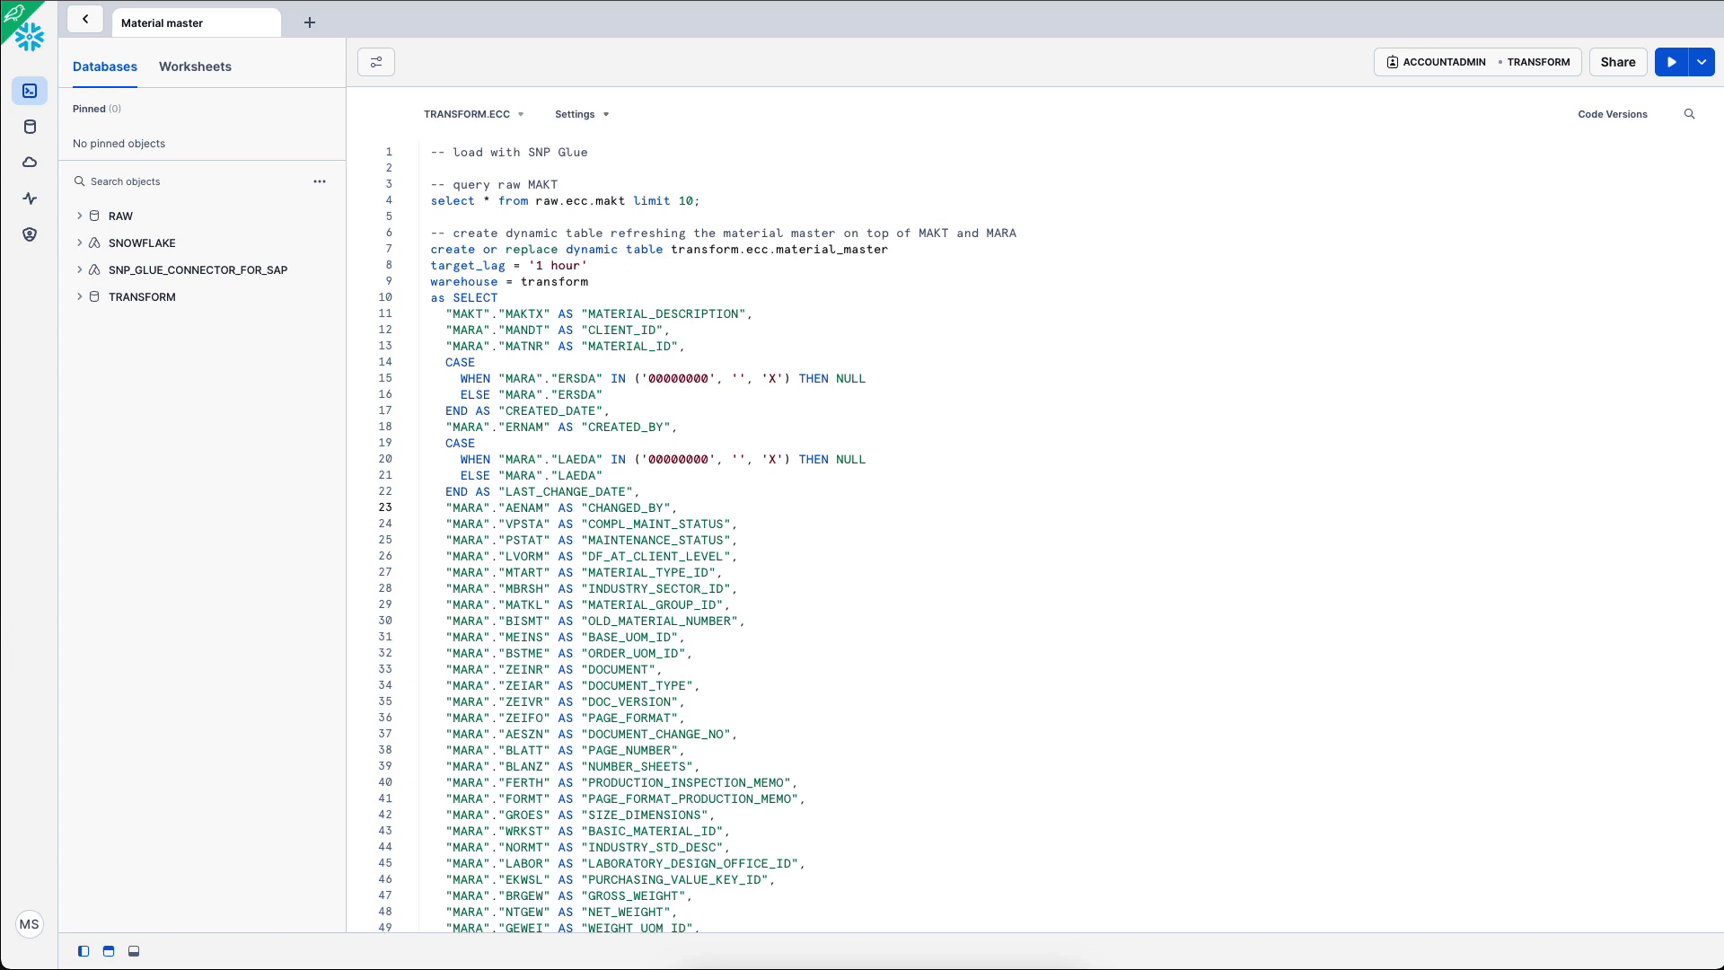
Step: Expand RAW > ECC > Tables in the Snowflake database tree to find MAKT
{"action": "left_click", "coordinate": [121, 218]}
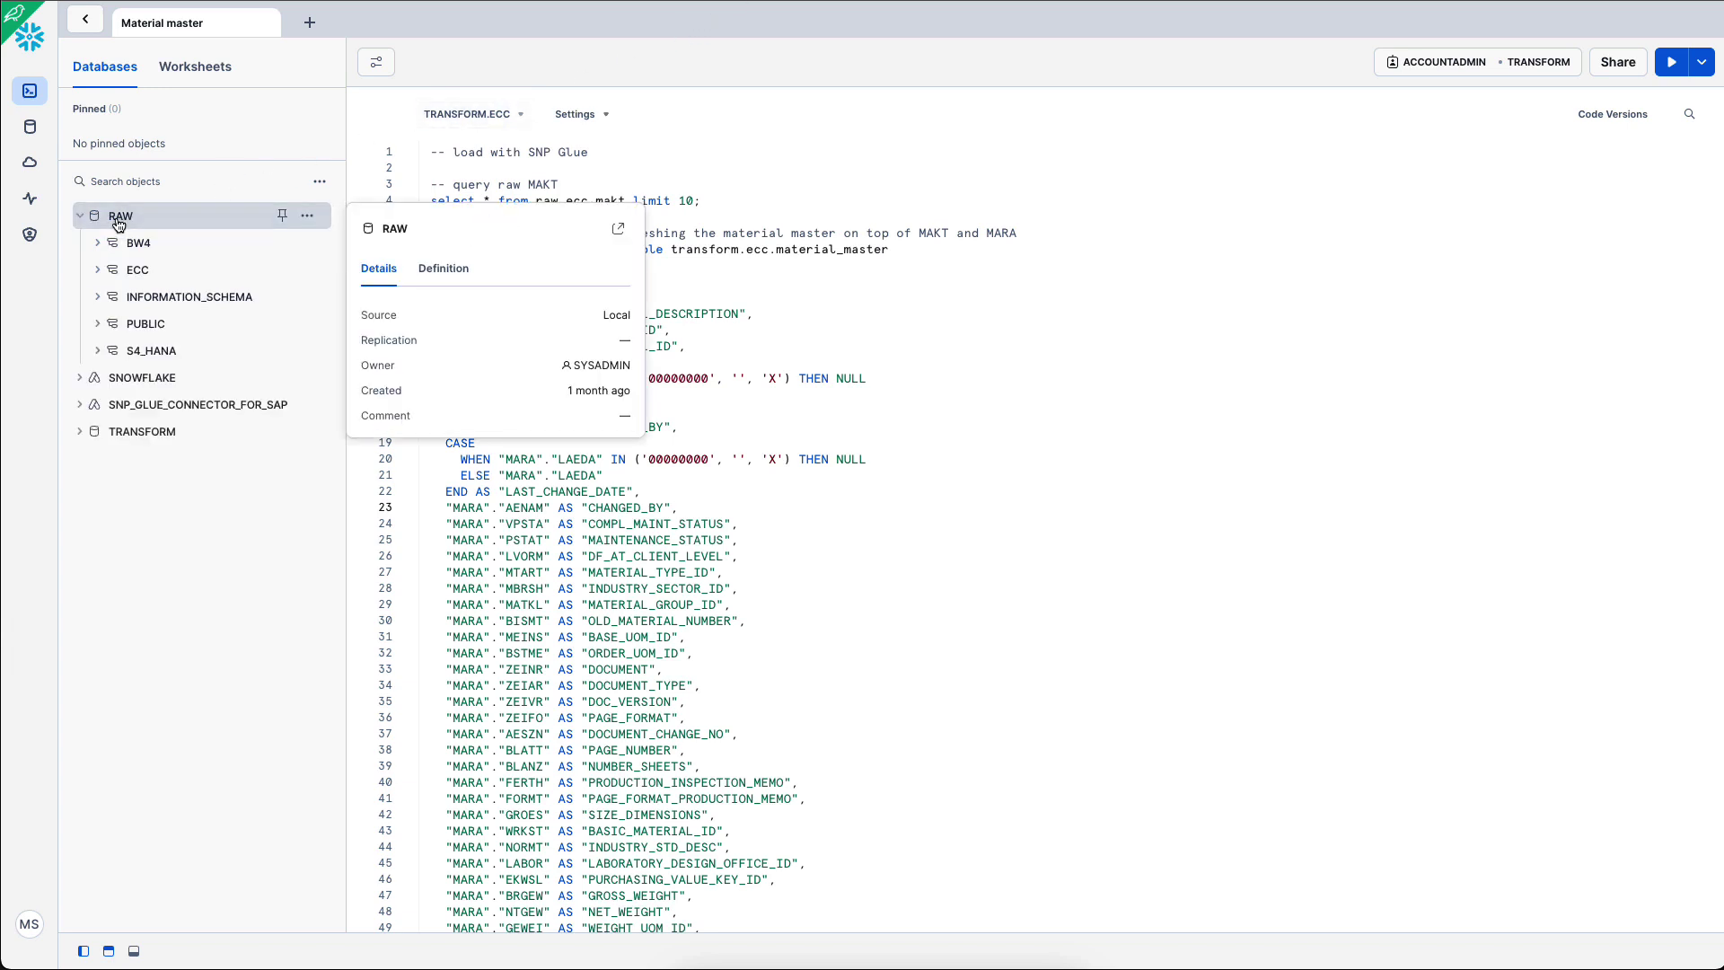
{"action": "left_click", "coordinate": [137, 269]}
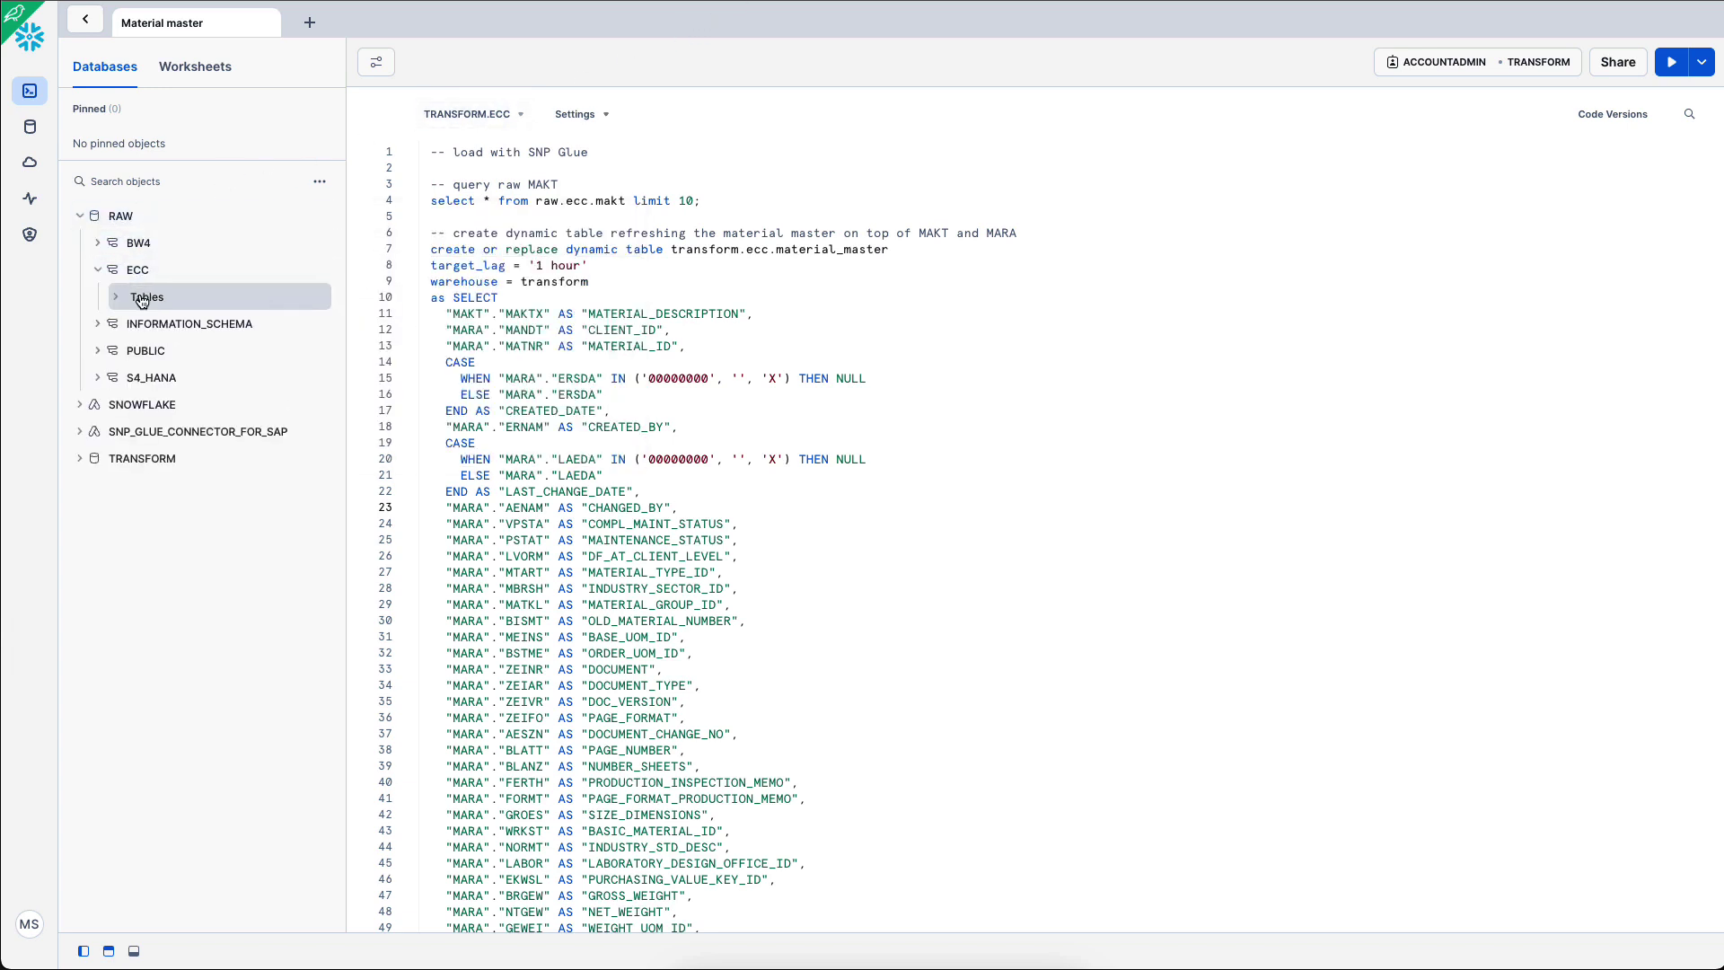
{"action": "left_click", "coordinate": [146, 297]}
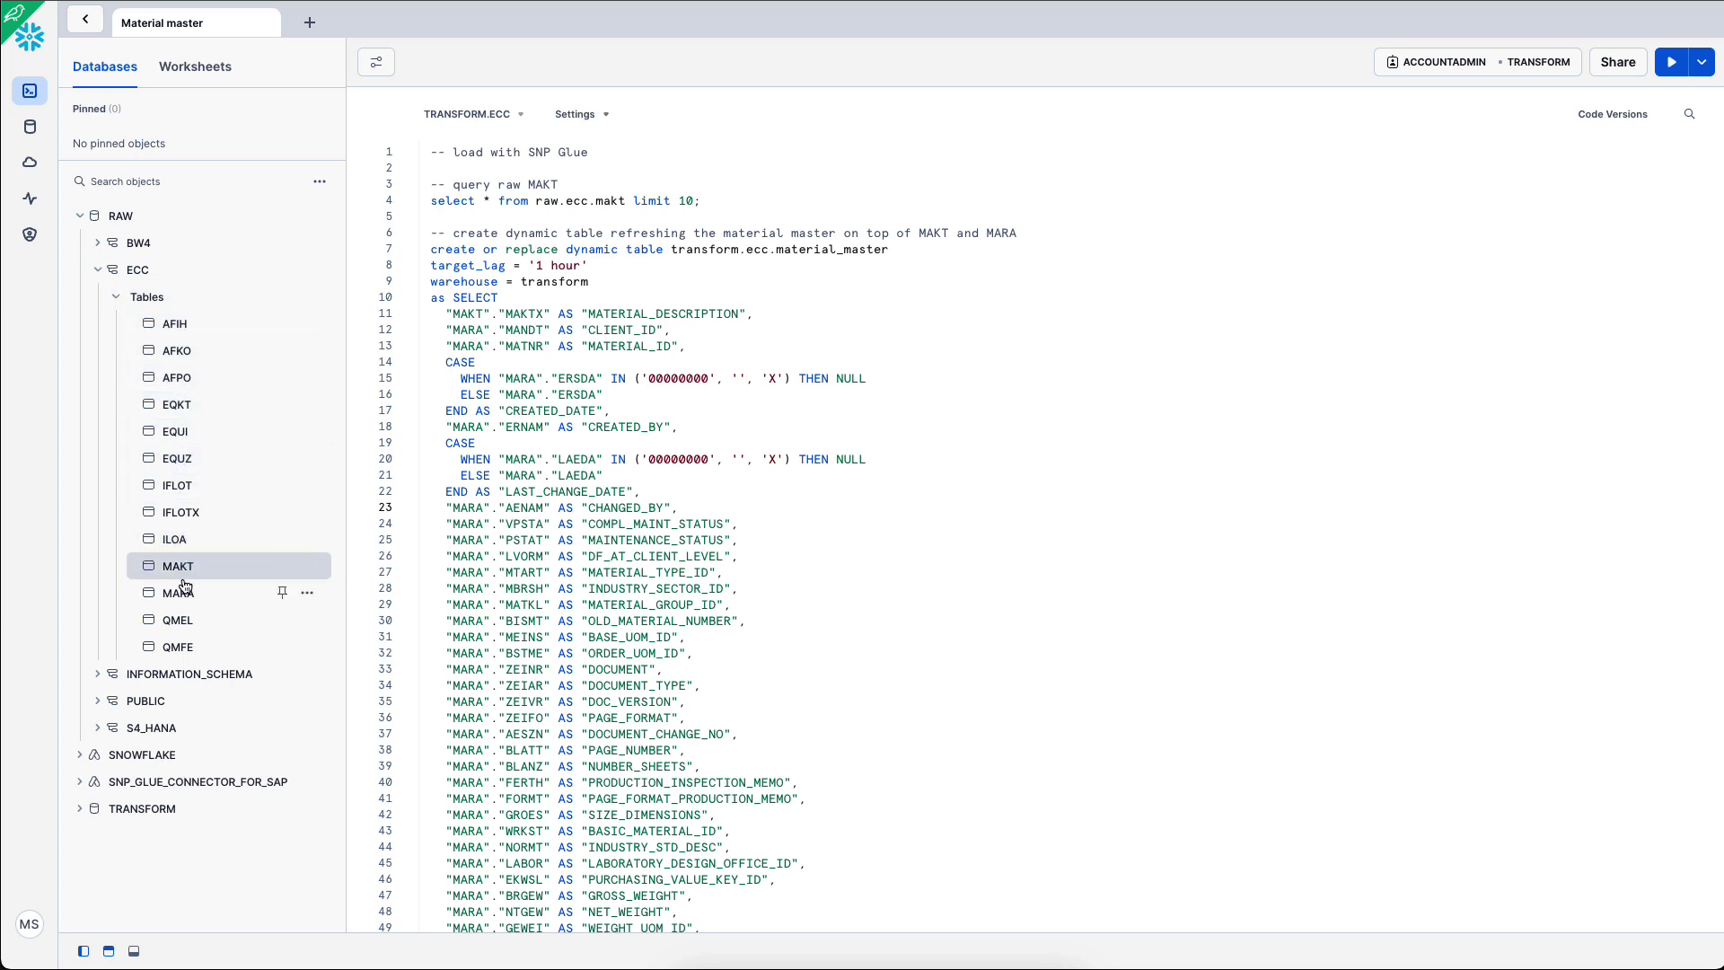
{"action": "mouse_move", "coordinate": [182, 588]}
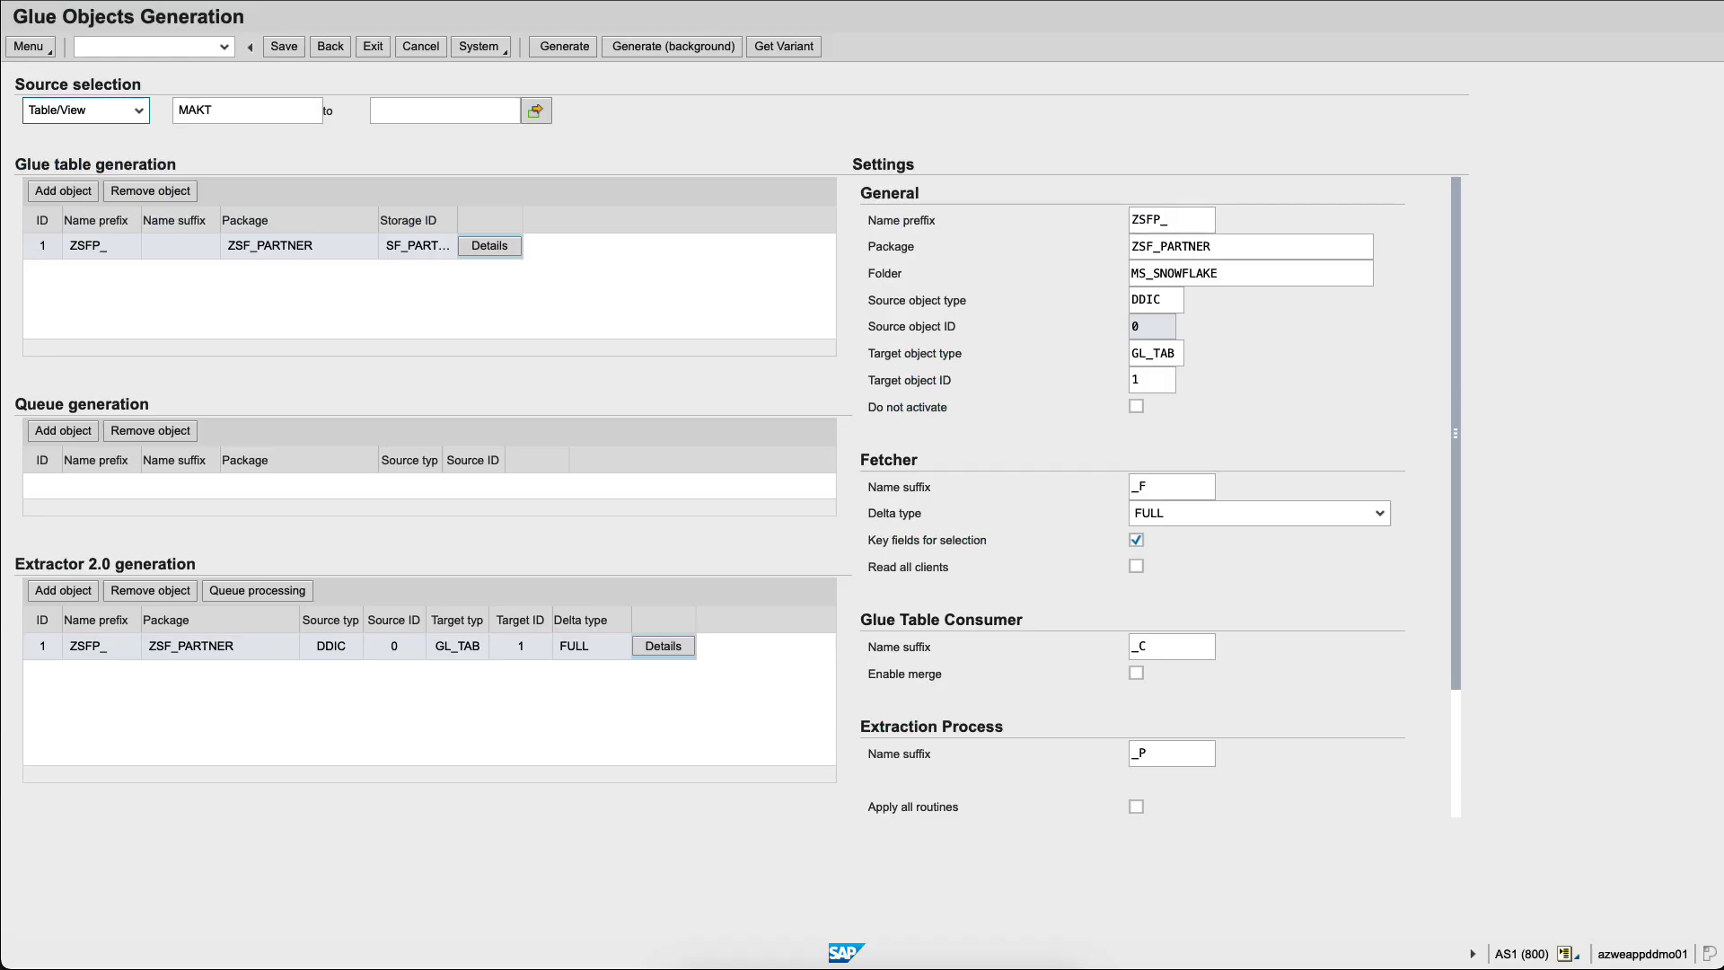
Step: Refresh the Object Navigator and expand MS_SNOWFLAKE to select extraction process ZSFP_MAKT_P
{"action": "left_click", "coordinate": [334, 50]}
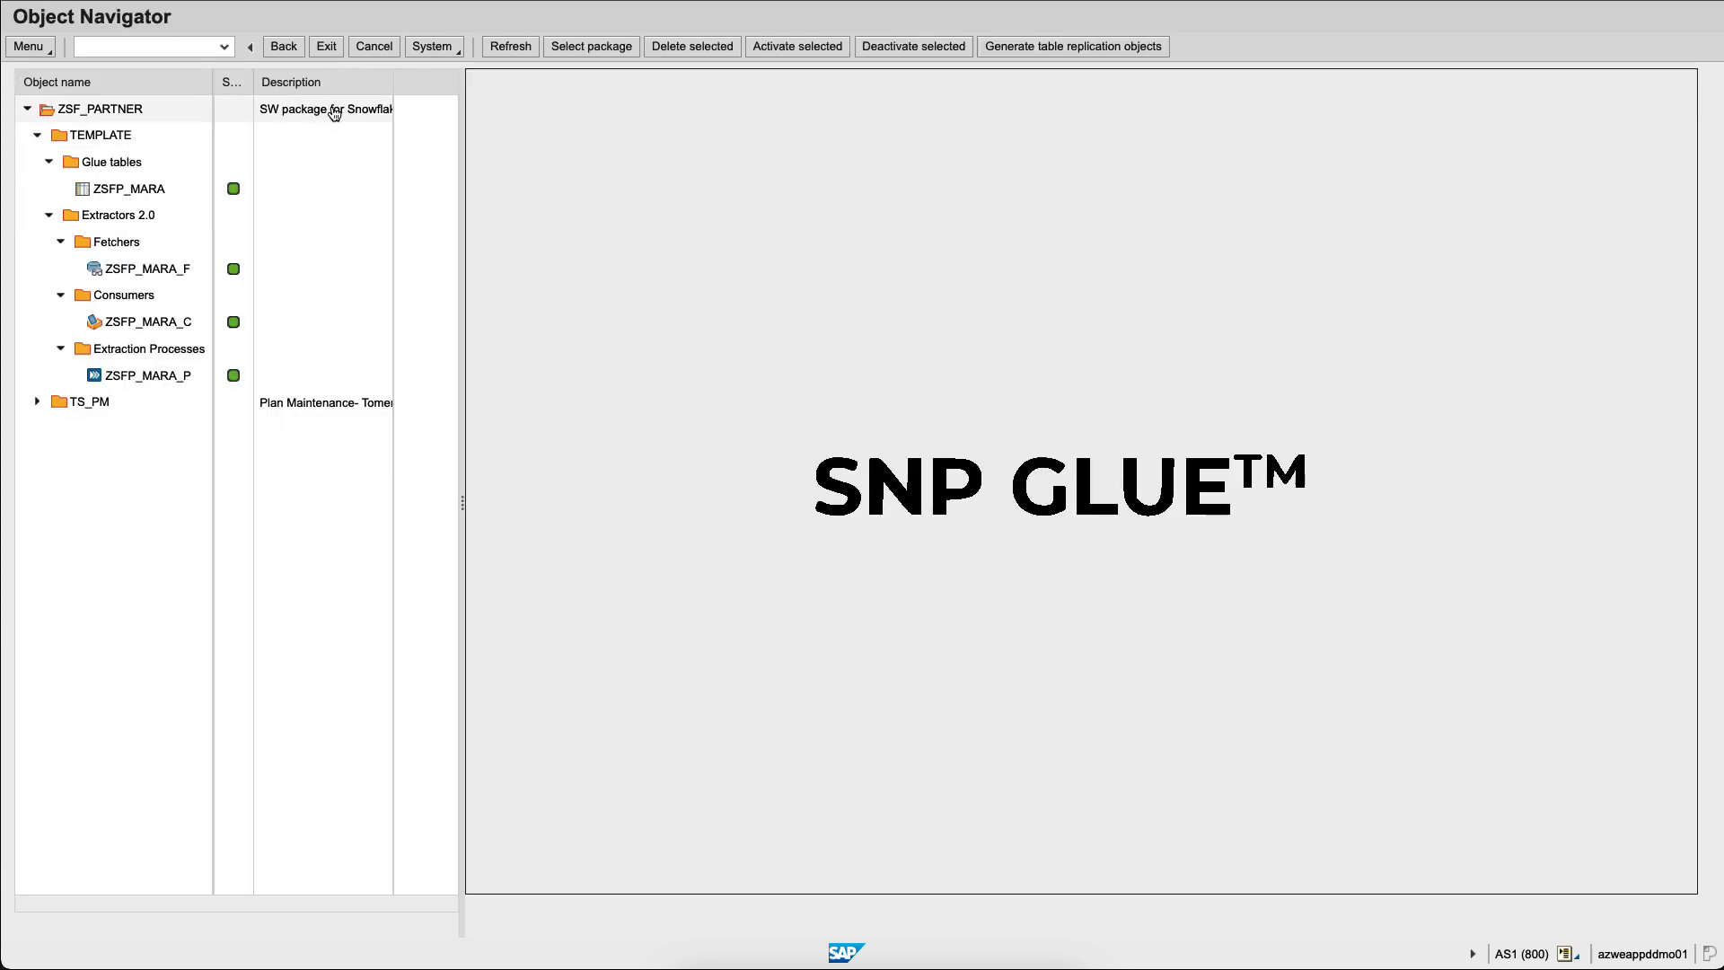
{"action": "left_click", "coordinate": [526, 56]}
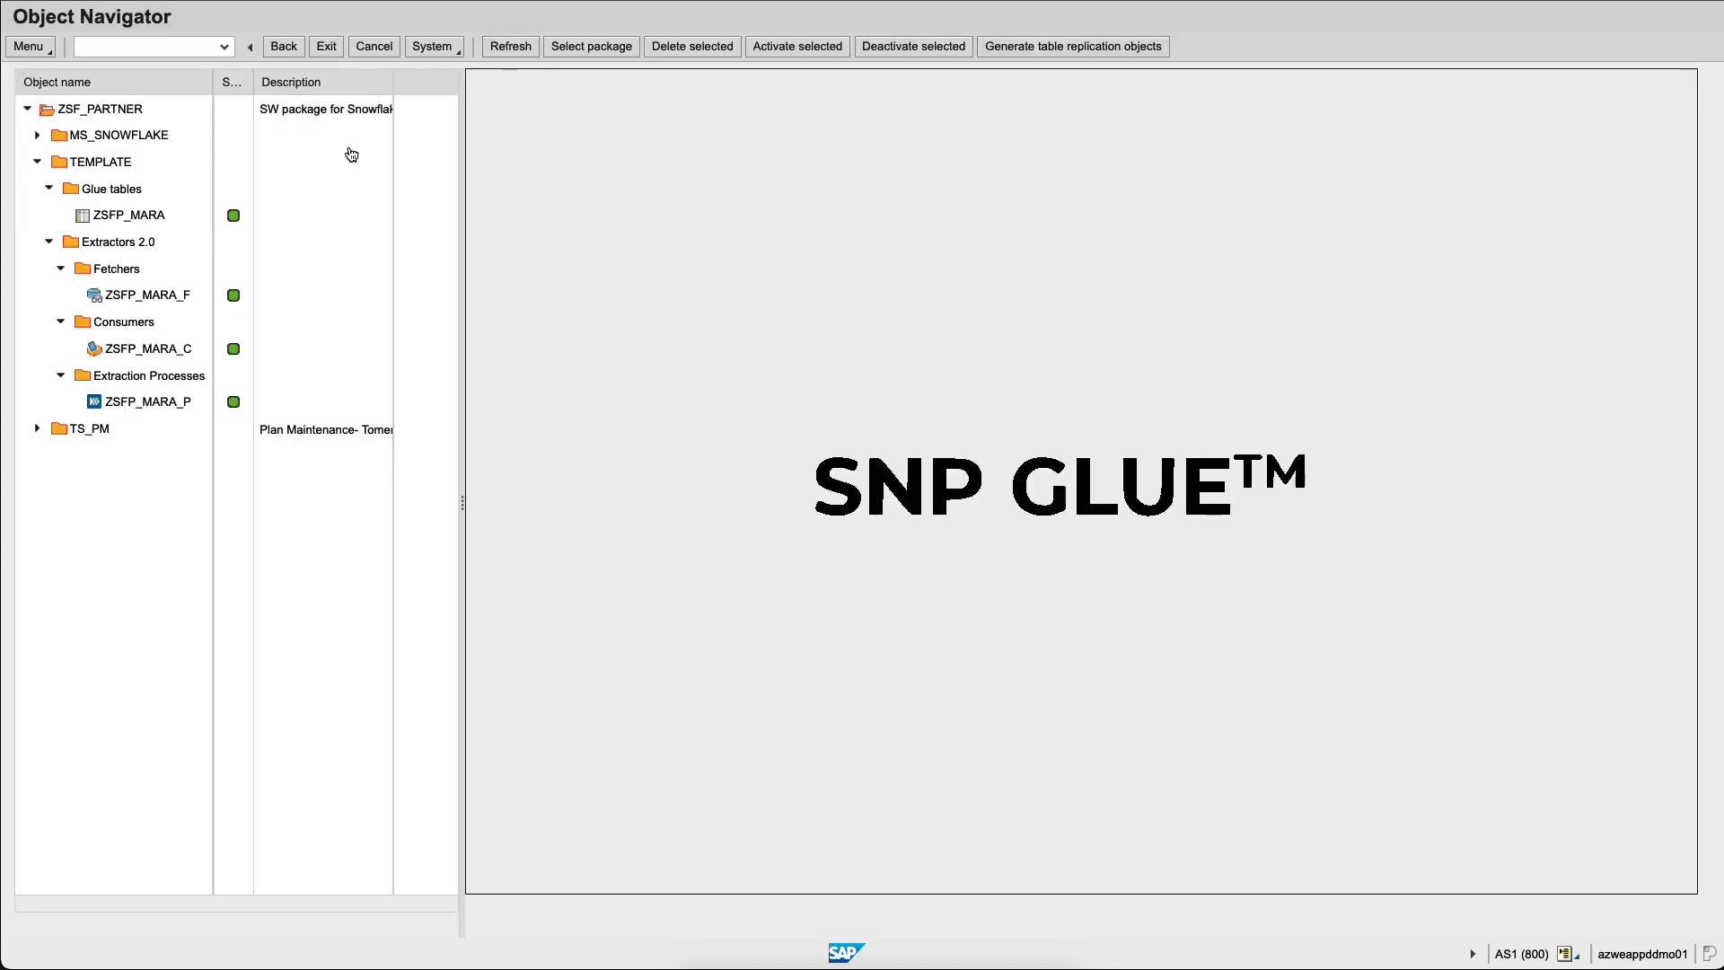
{"action": "left_click", "coordinate": [38, 136]}
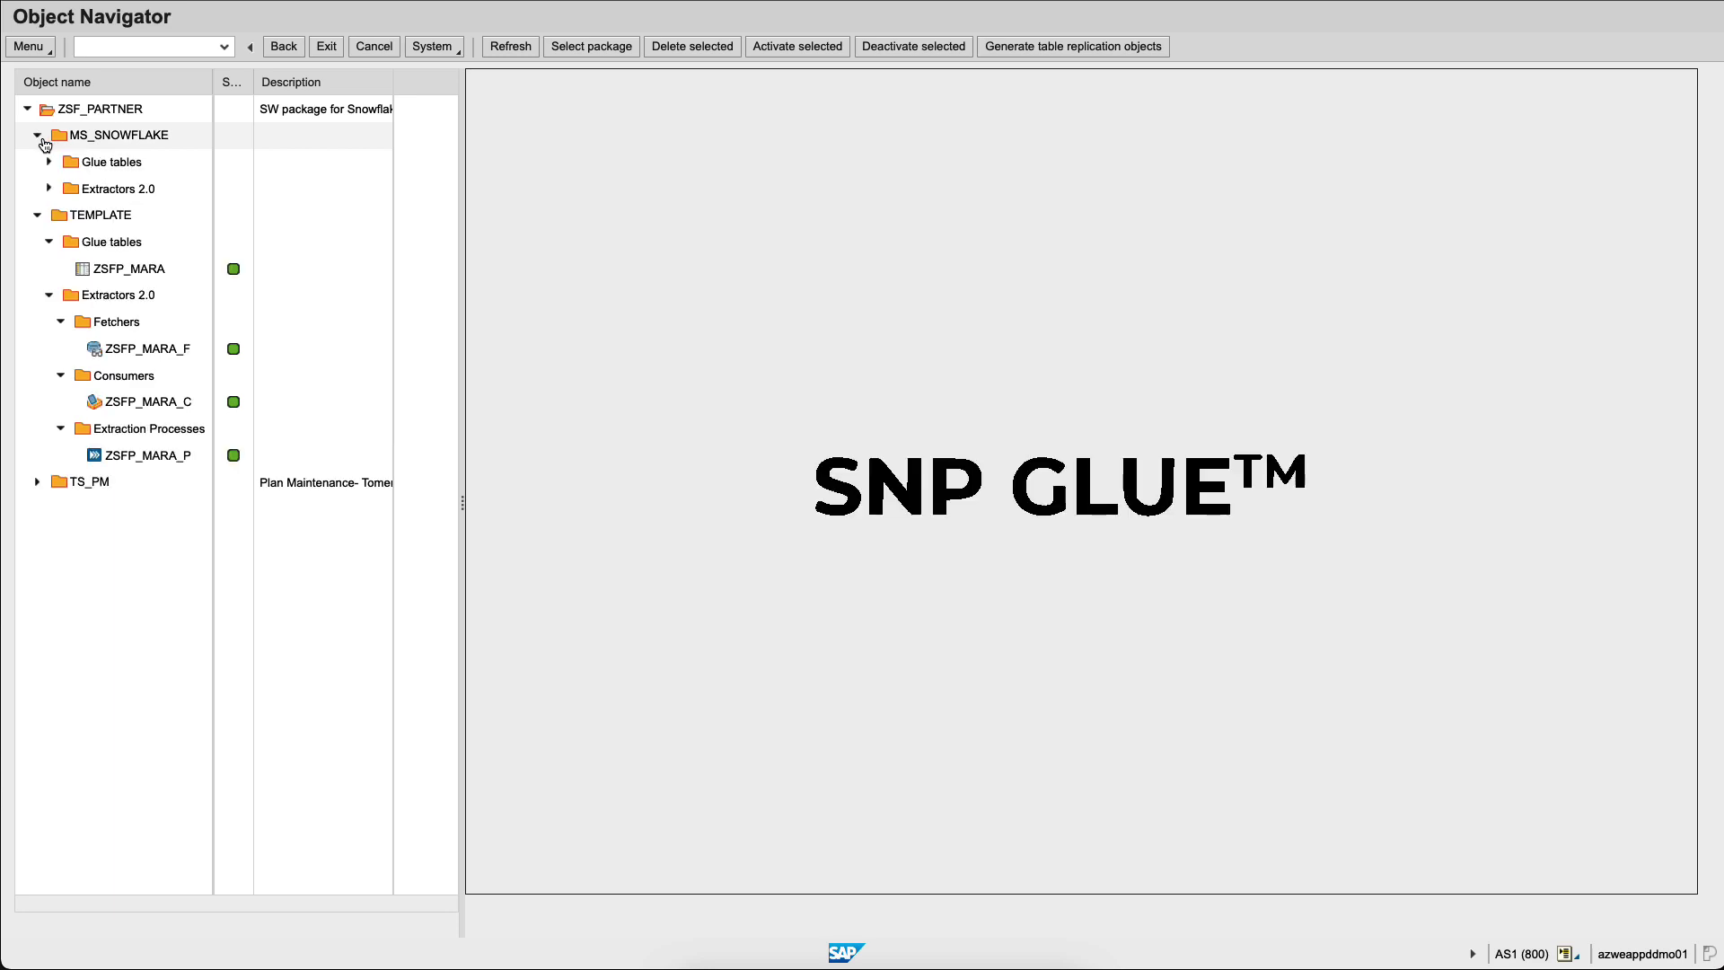
{"action": "left_click", "coordinate": [47, 163]}
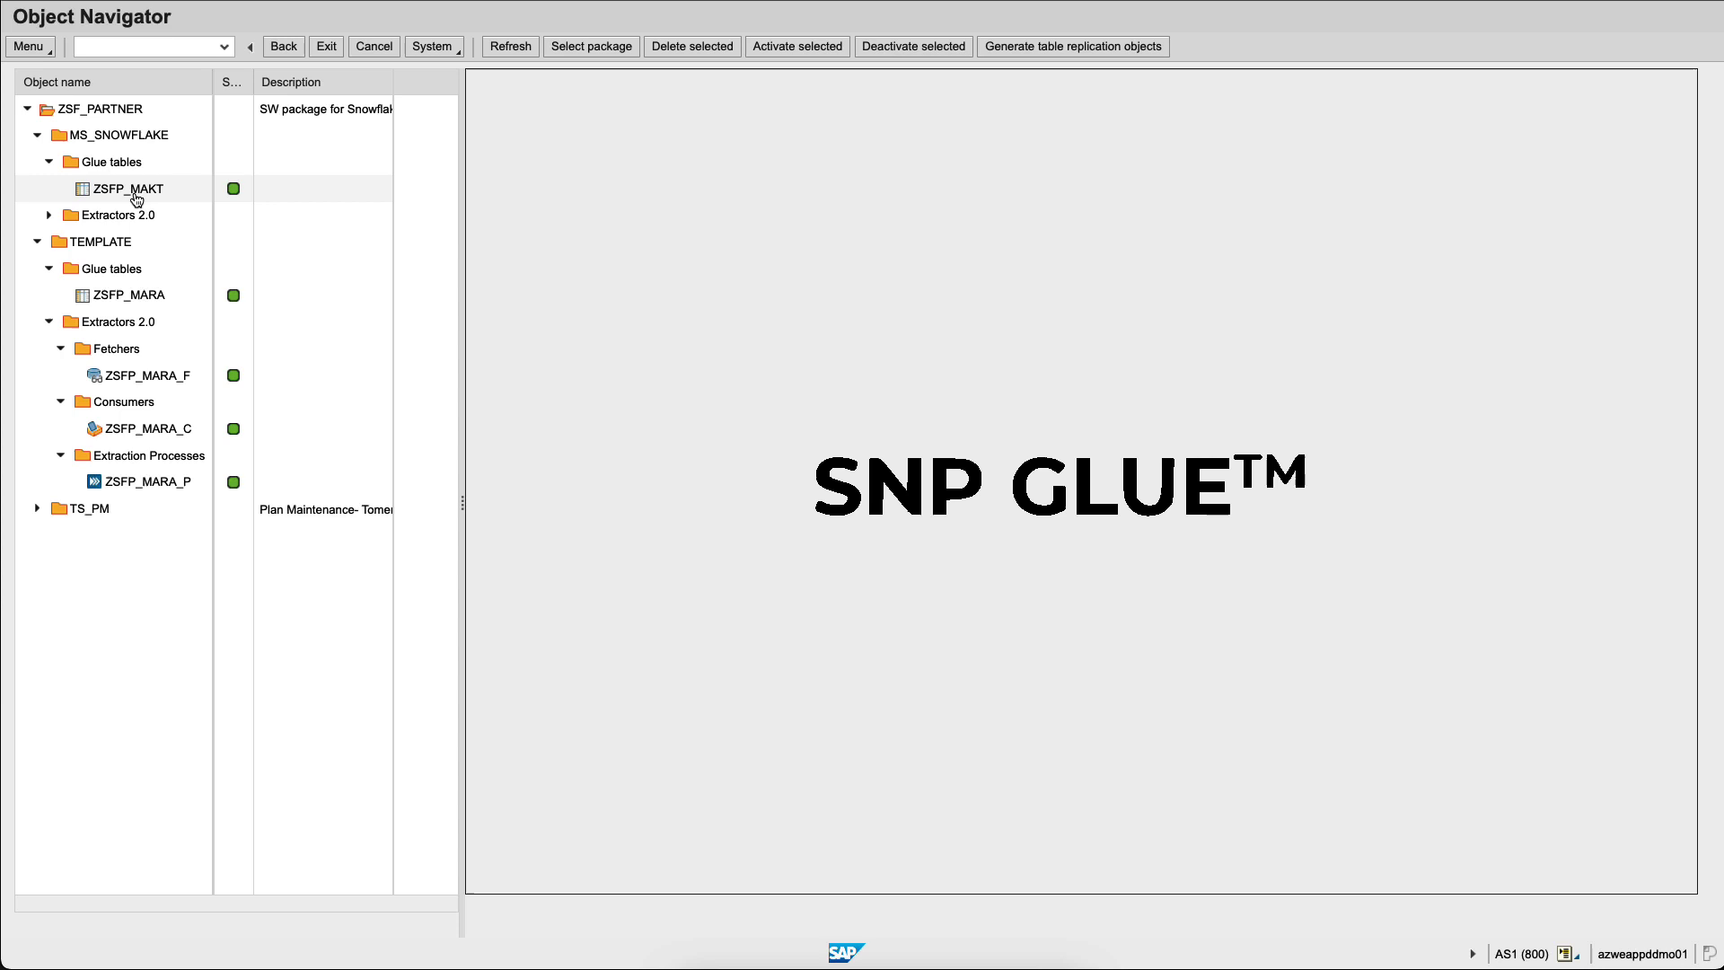
{"action": "left_click", "coordinate": [49, 215]}
{"action": "left_click", "coordinate": [60, 296]}
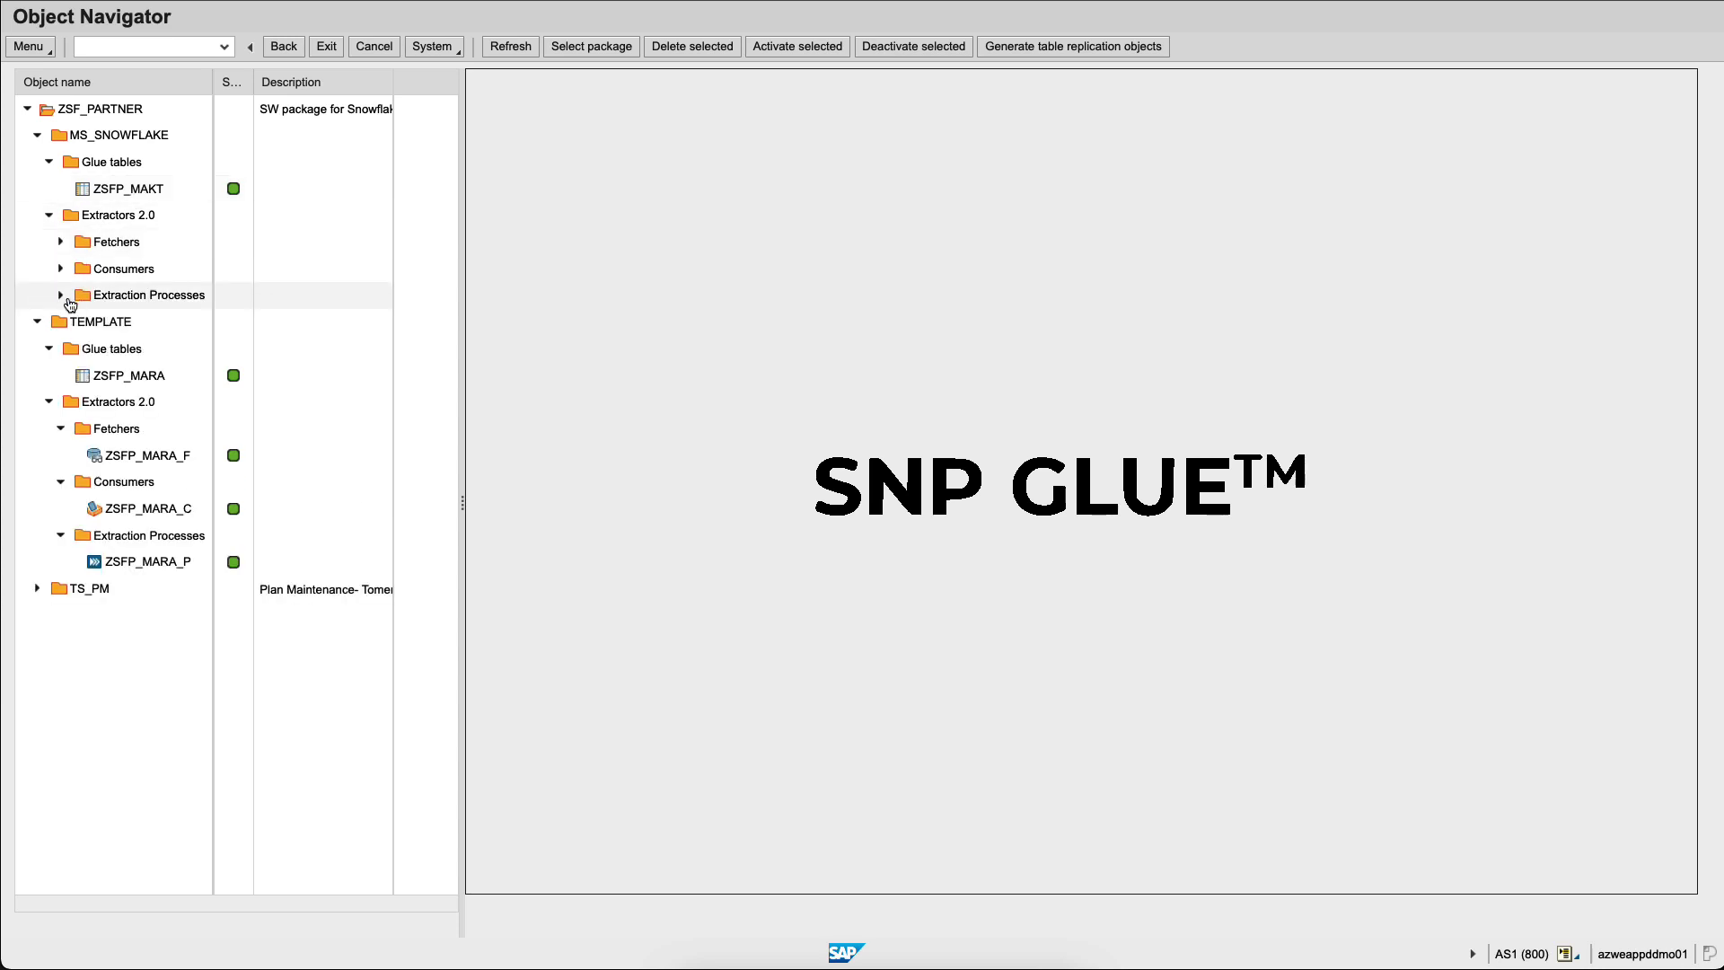
{"action": "left_click", "coordinate": [103, 324]}
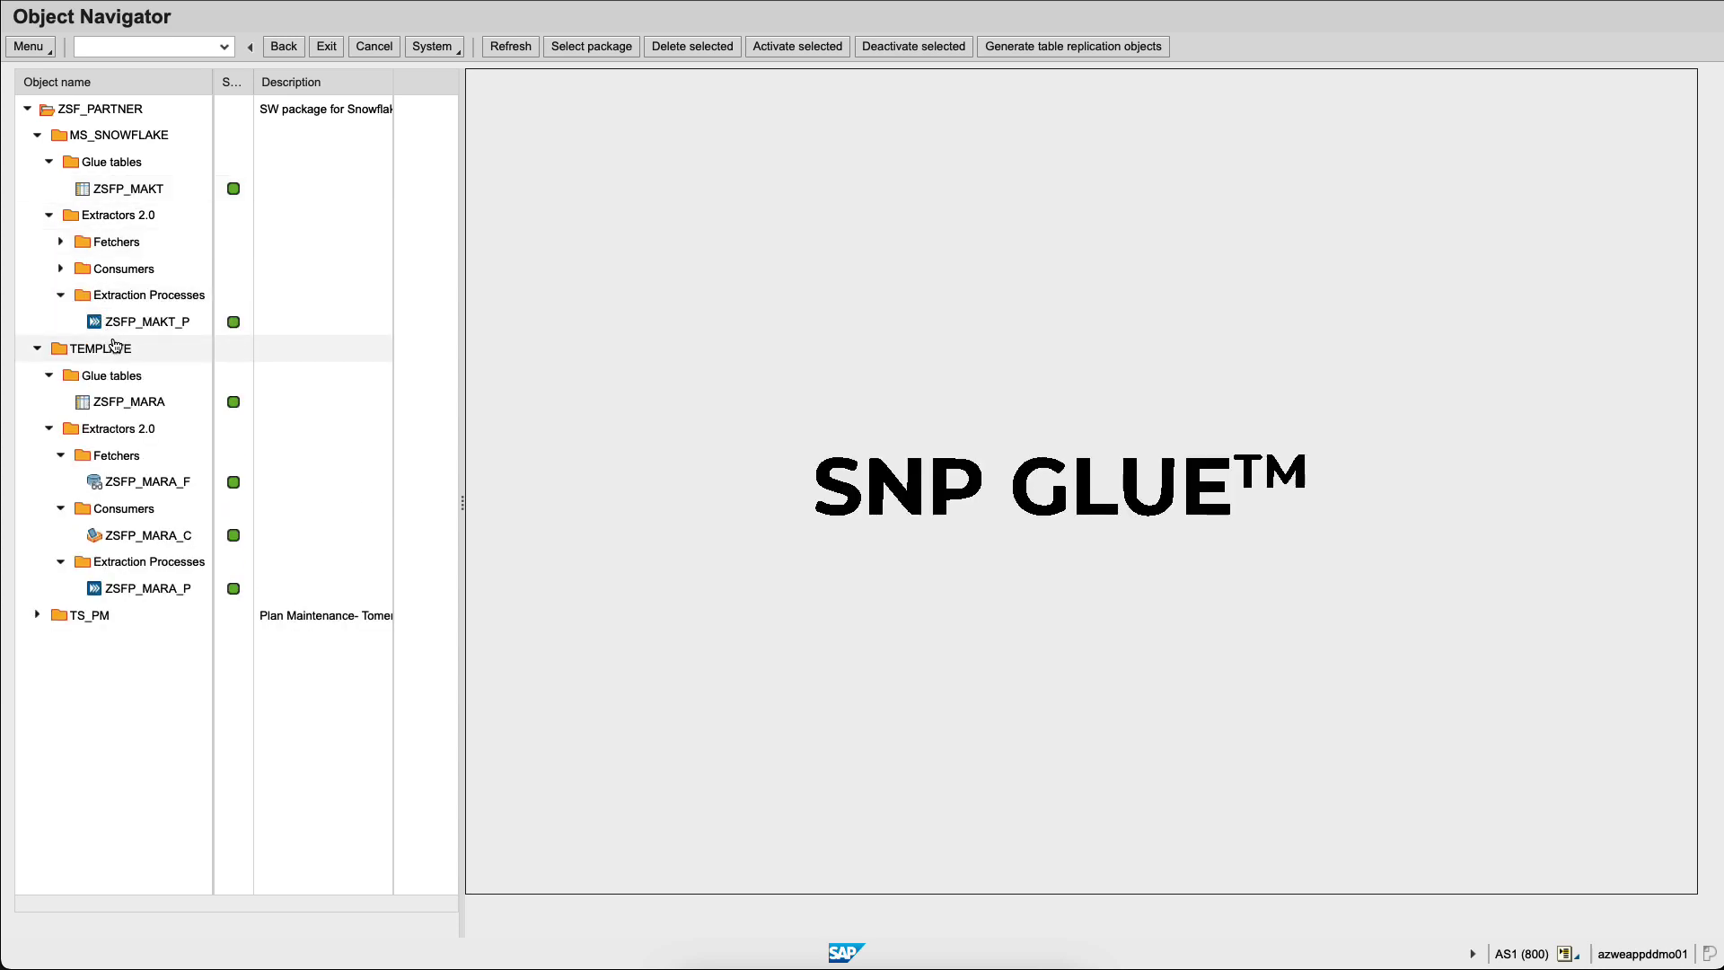
{"action": "left_click", "coordinate": [163, 332]}
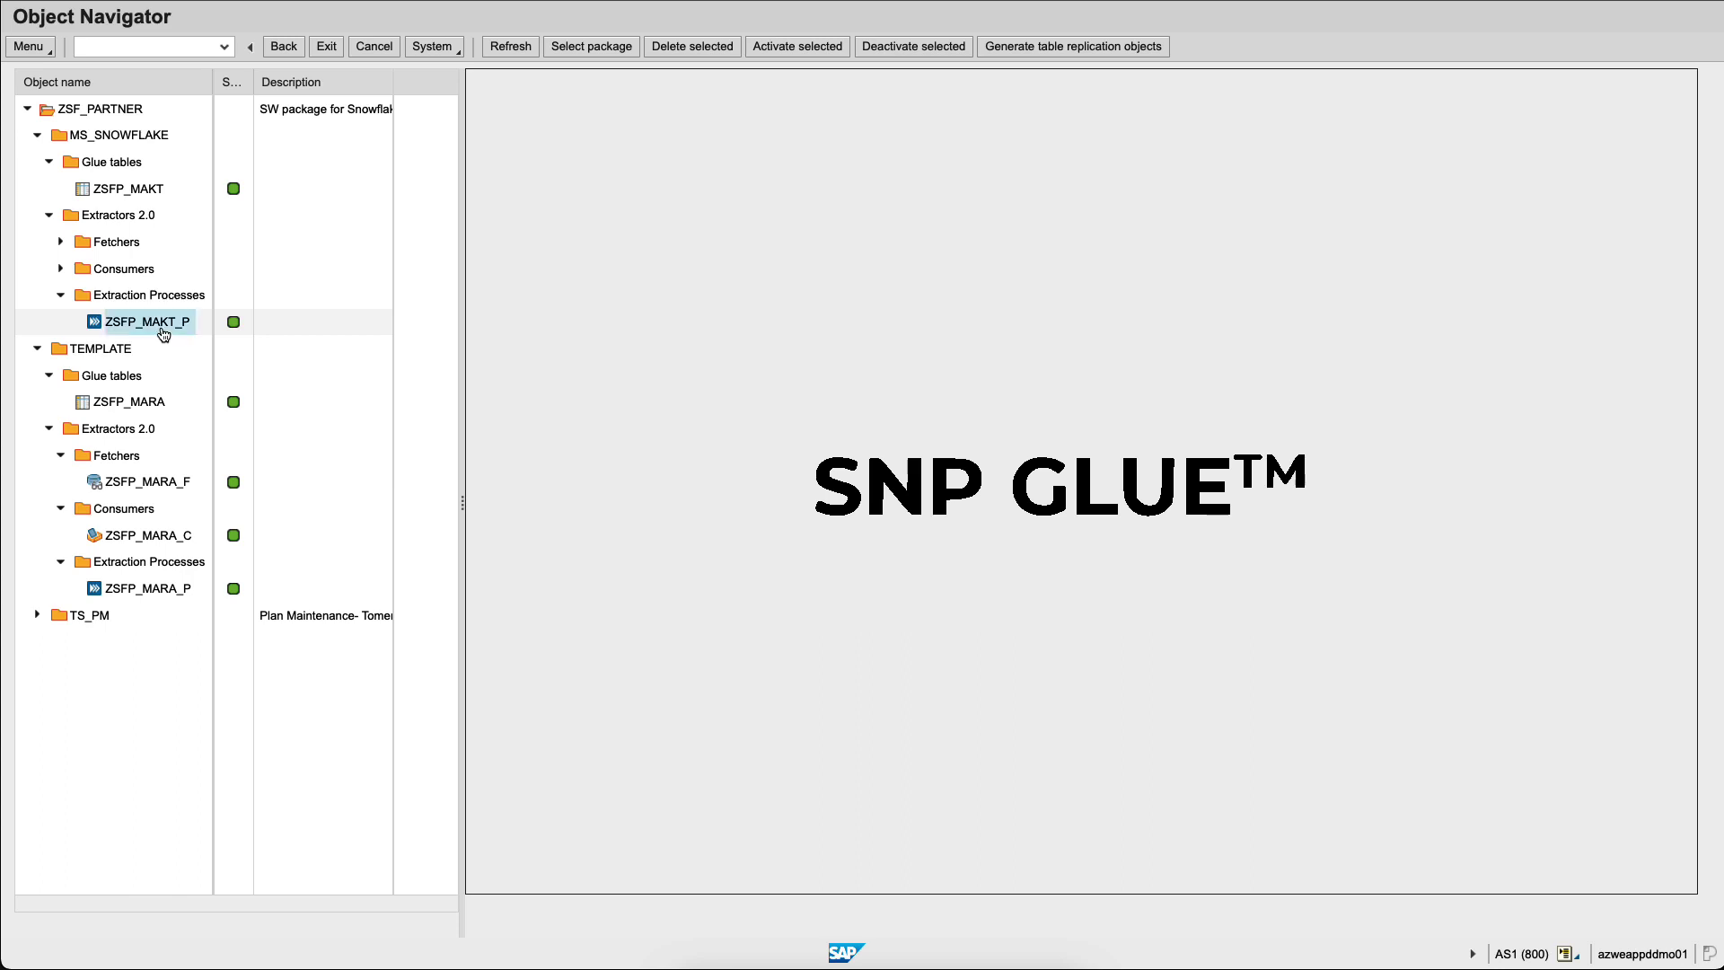
Step: Run ZSFP_MAKT_P as a background job scheduled for immediate start
{"action": "double_click", "coordinate": [166, 334]}
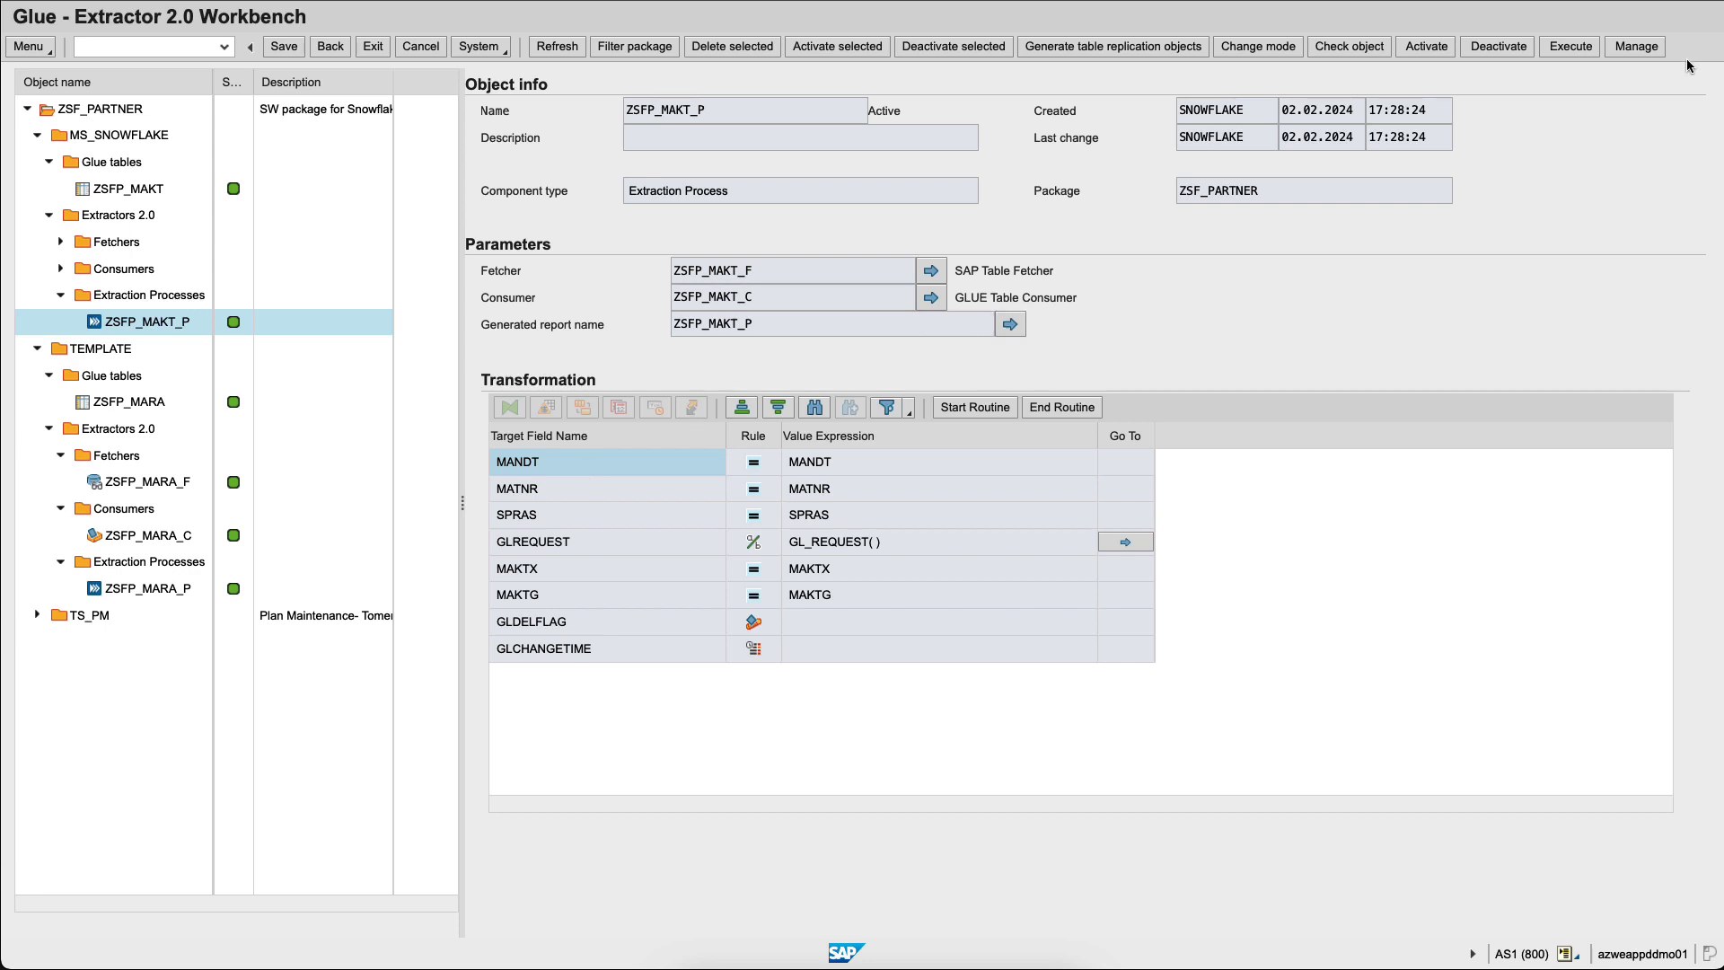
{"action": "left_click", "coordinate": [1569, 46]}
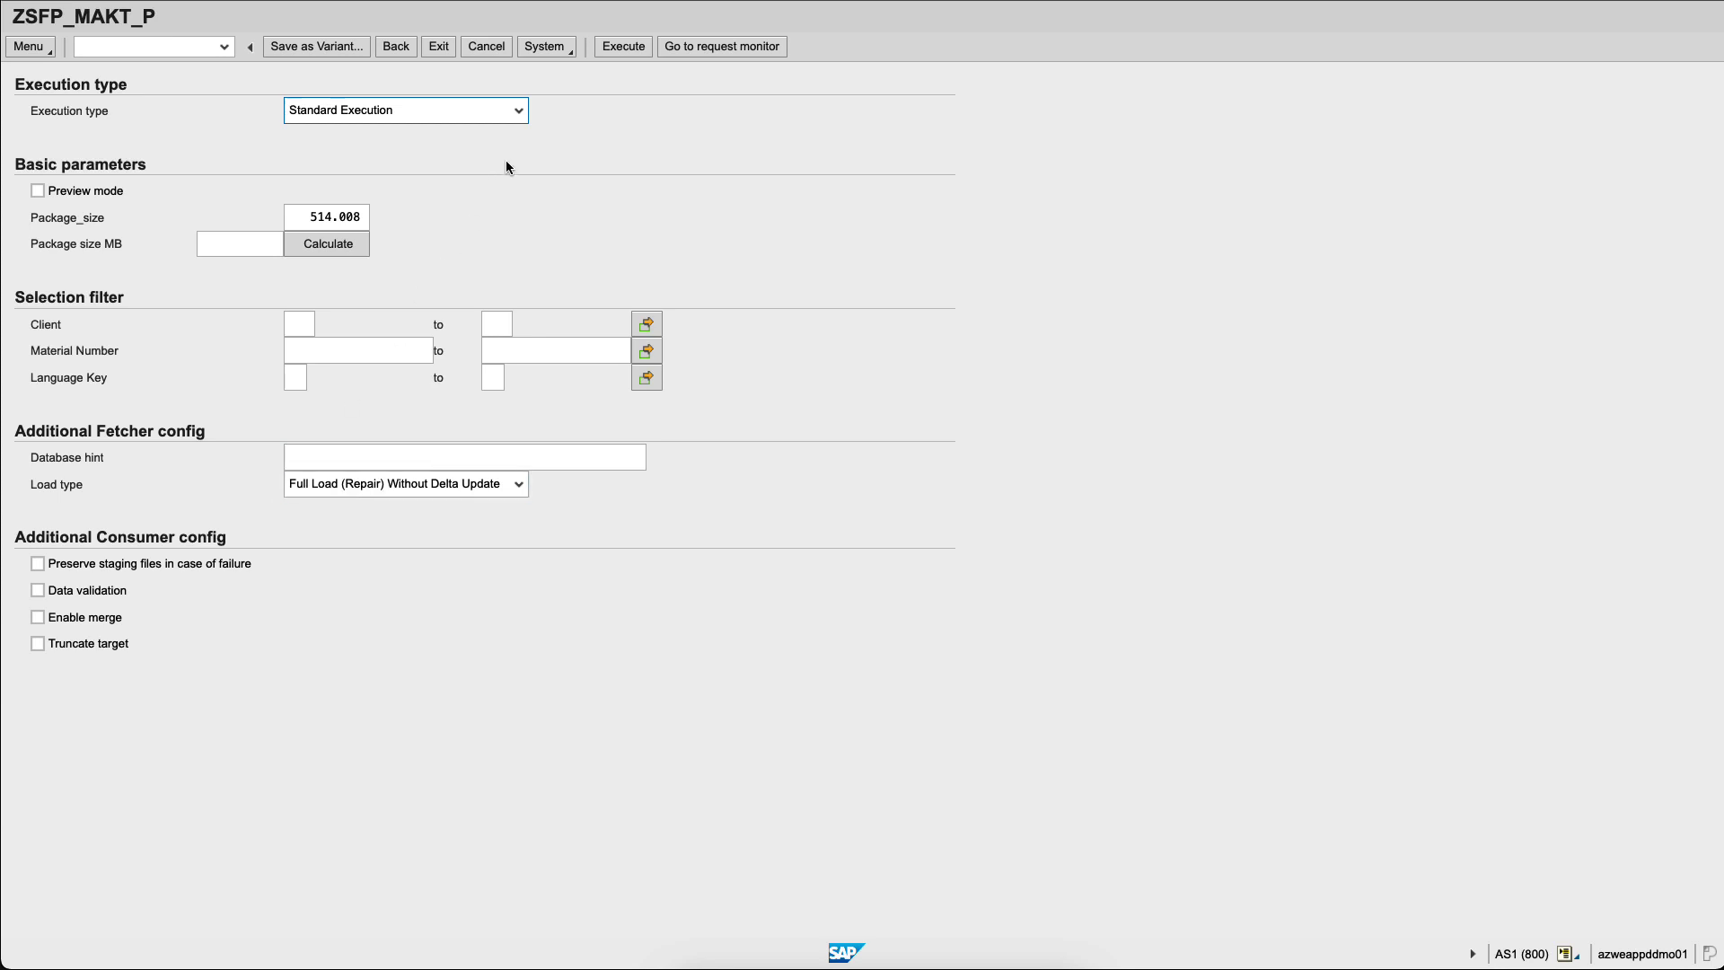
{"action": "left_click", "coordinate": [626, 52]}
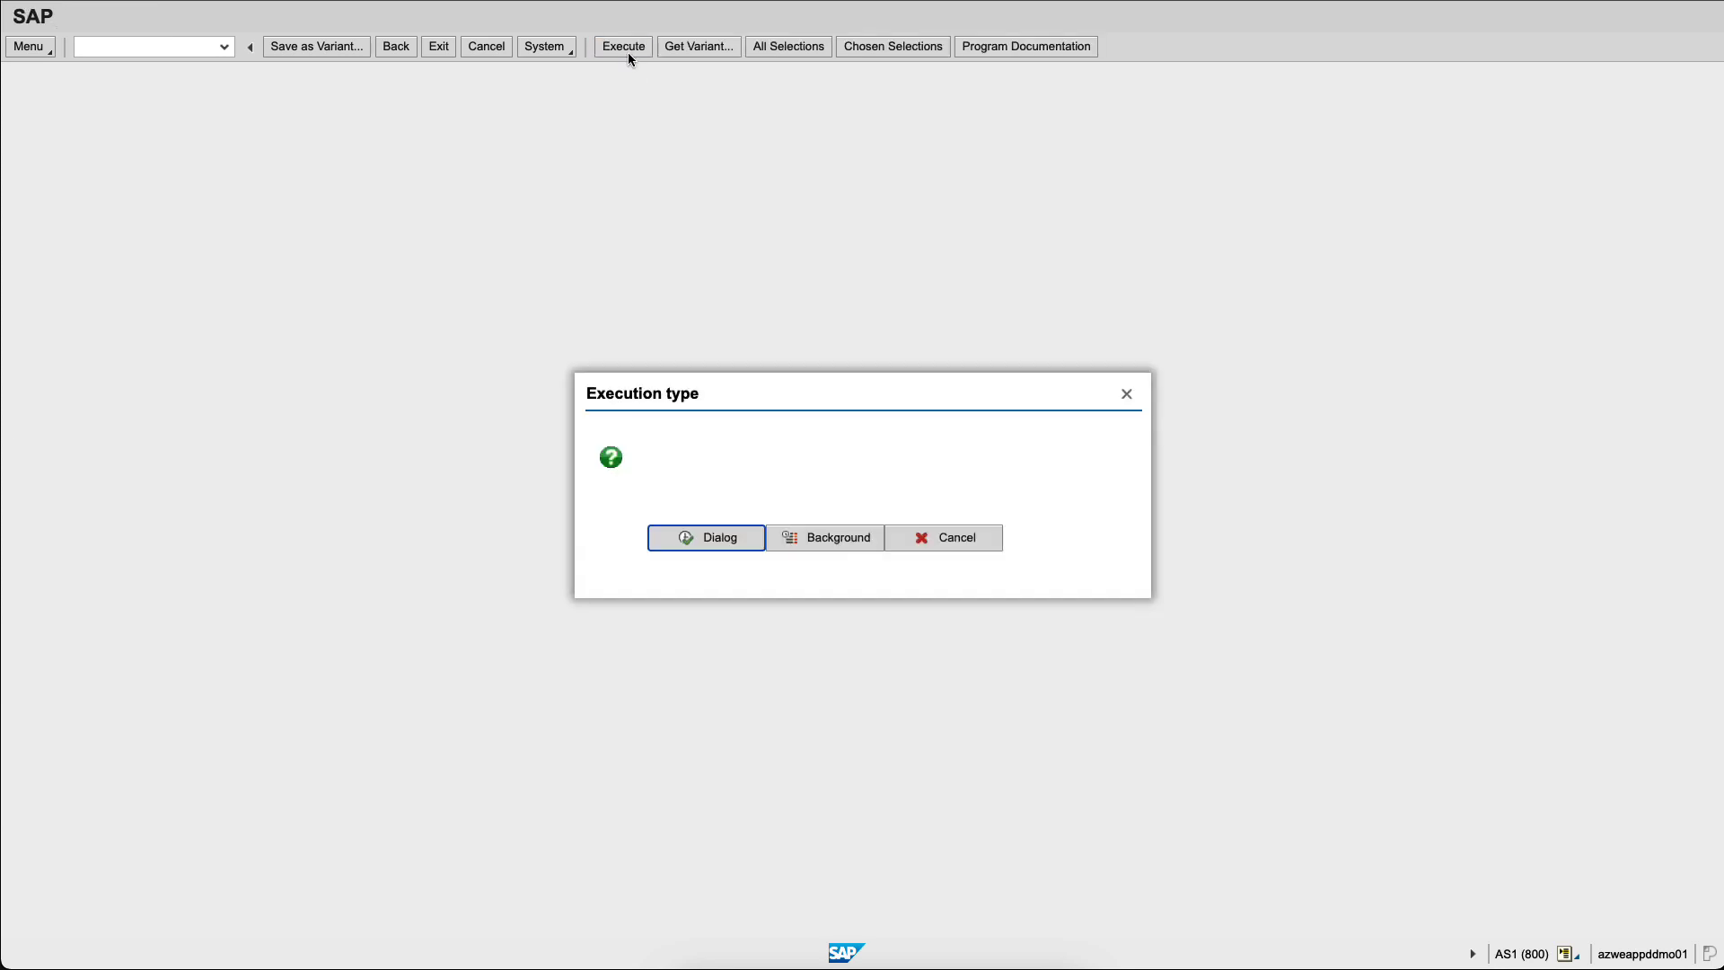
{"action": "left_click", "coordinate": [836, 547]}
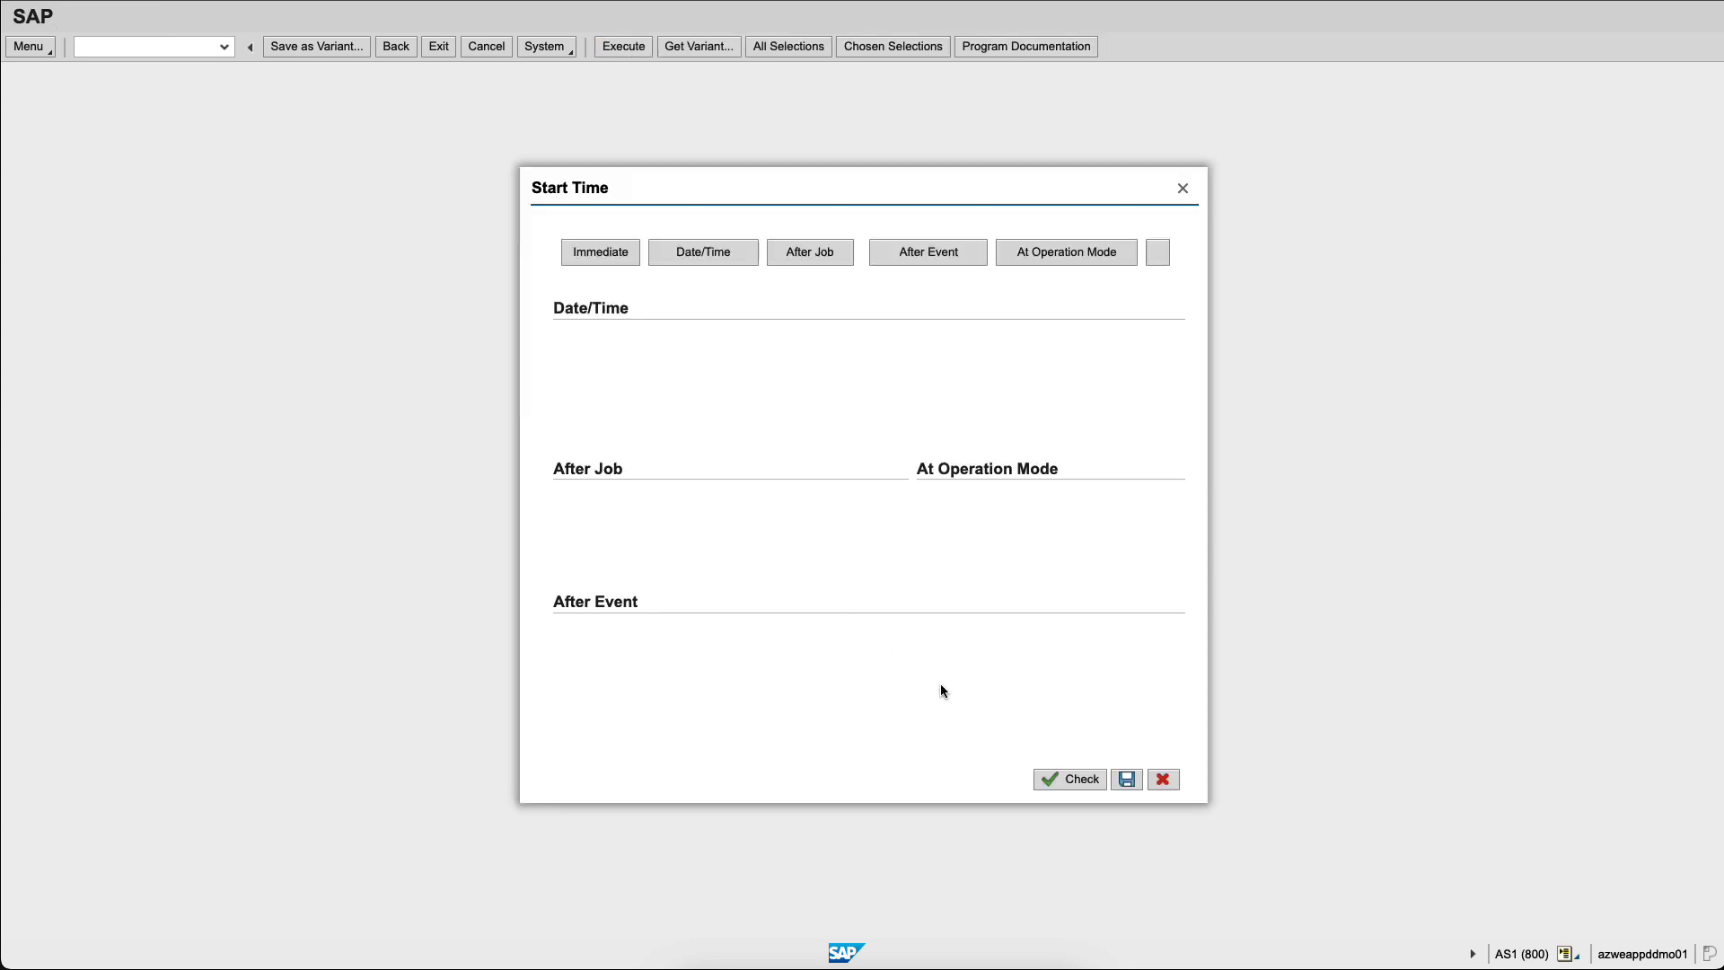
{"action": "left_click", "coordinate": [614, 252]}
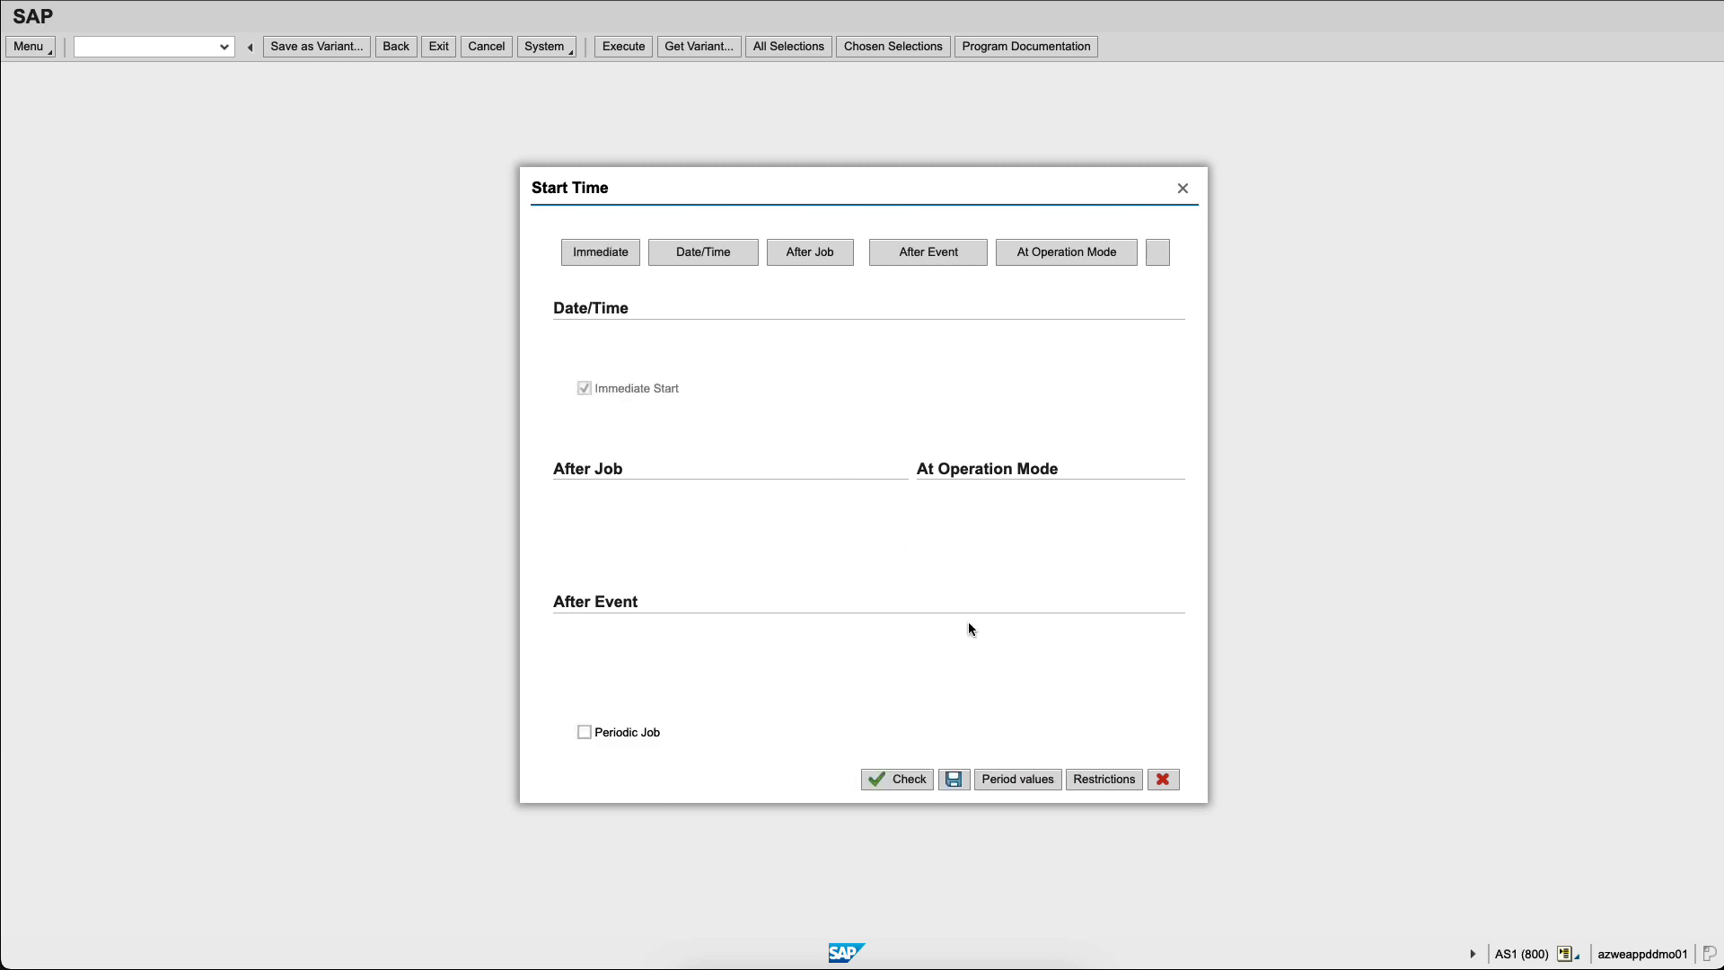
{"action": "left_click", "coordinate": [956, 781]}
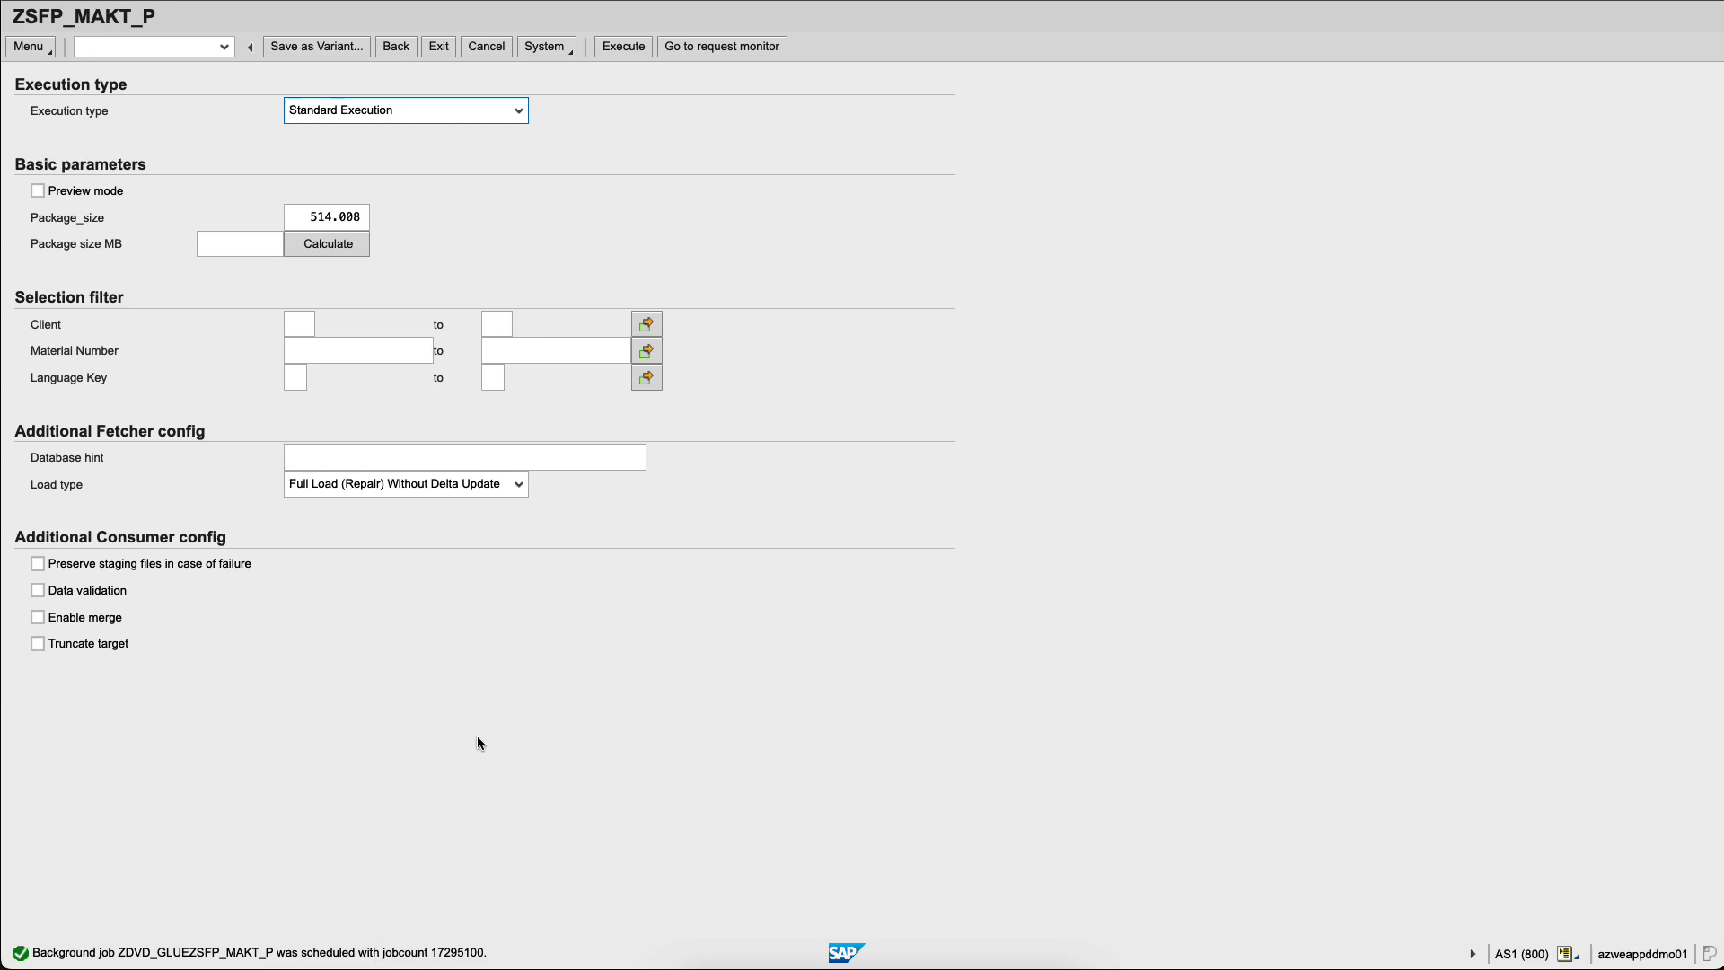
Step: Refresh the request monitor to confirm 214.543 rows were read and written
{"action": "left_click", "coordinate": [719, 51]}
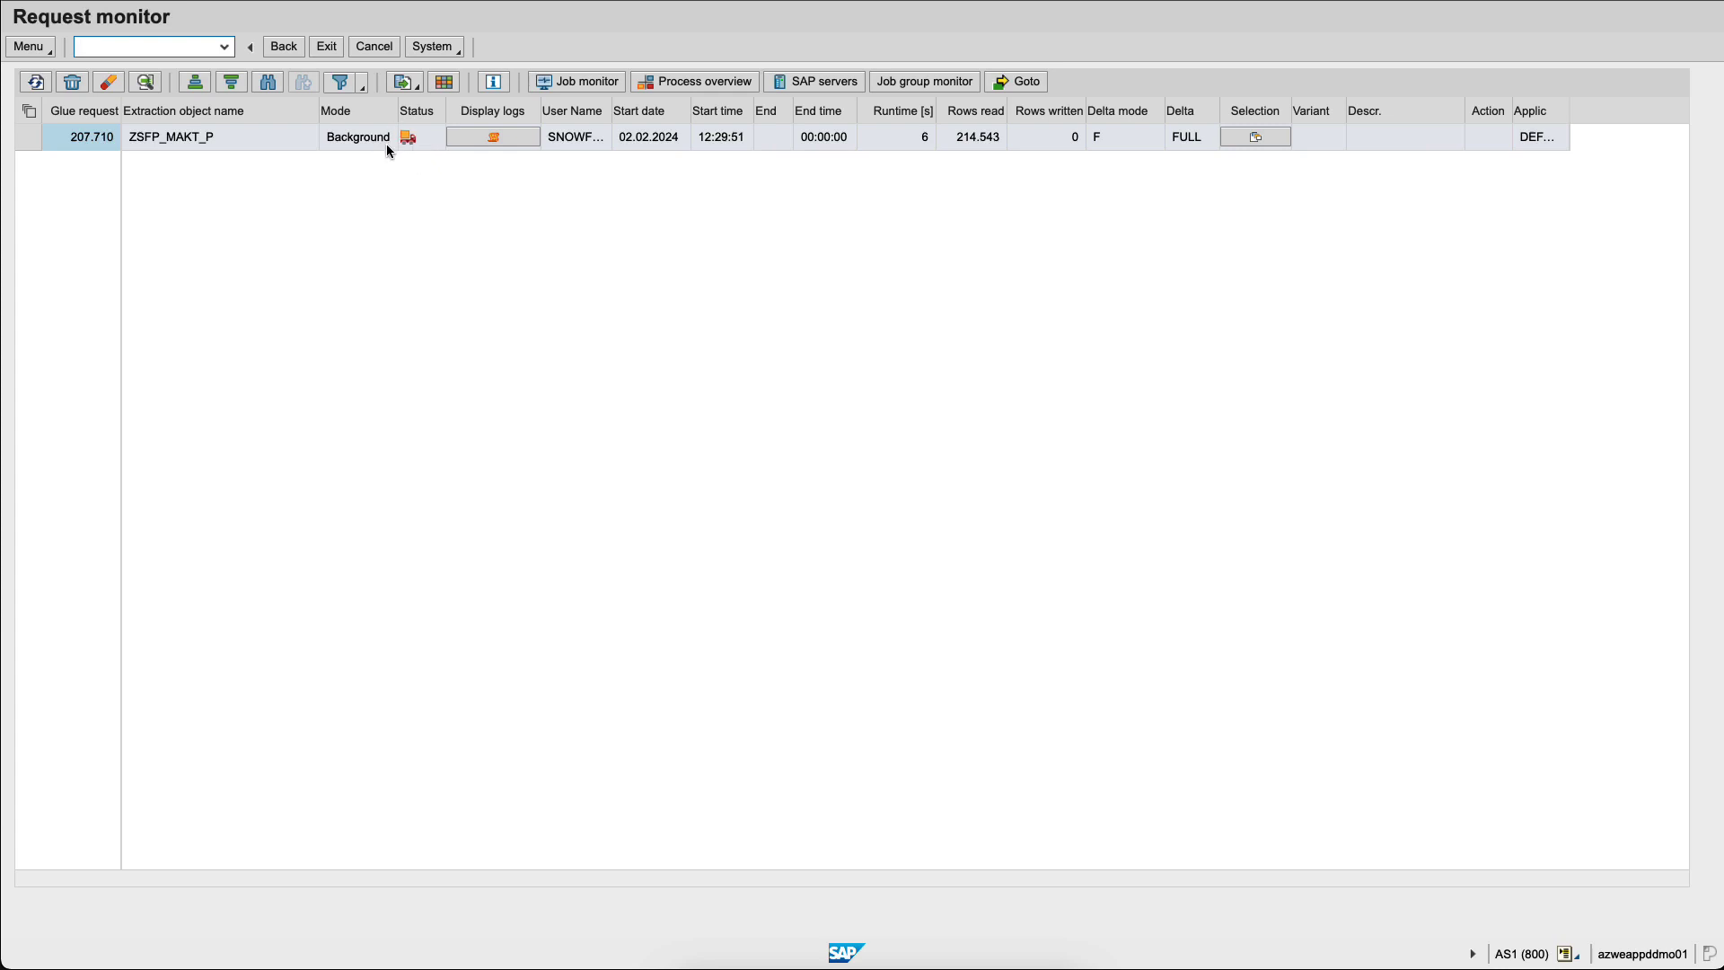
{"action": "left_click", "coordinate": [35, 83]}
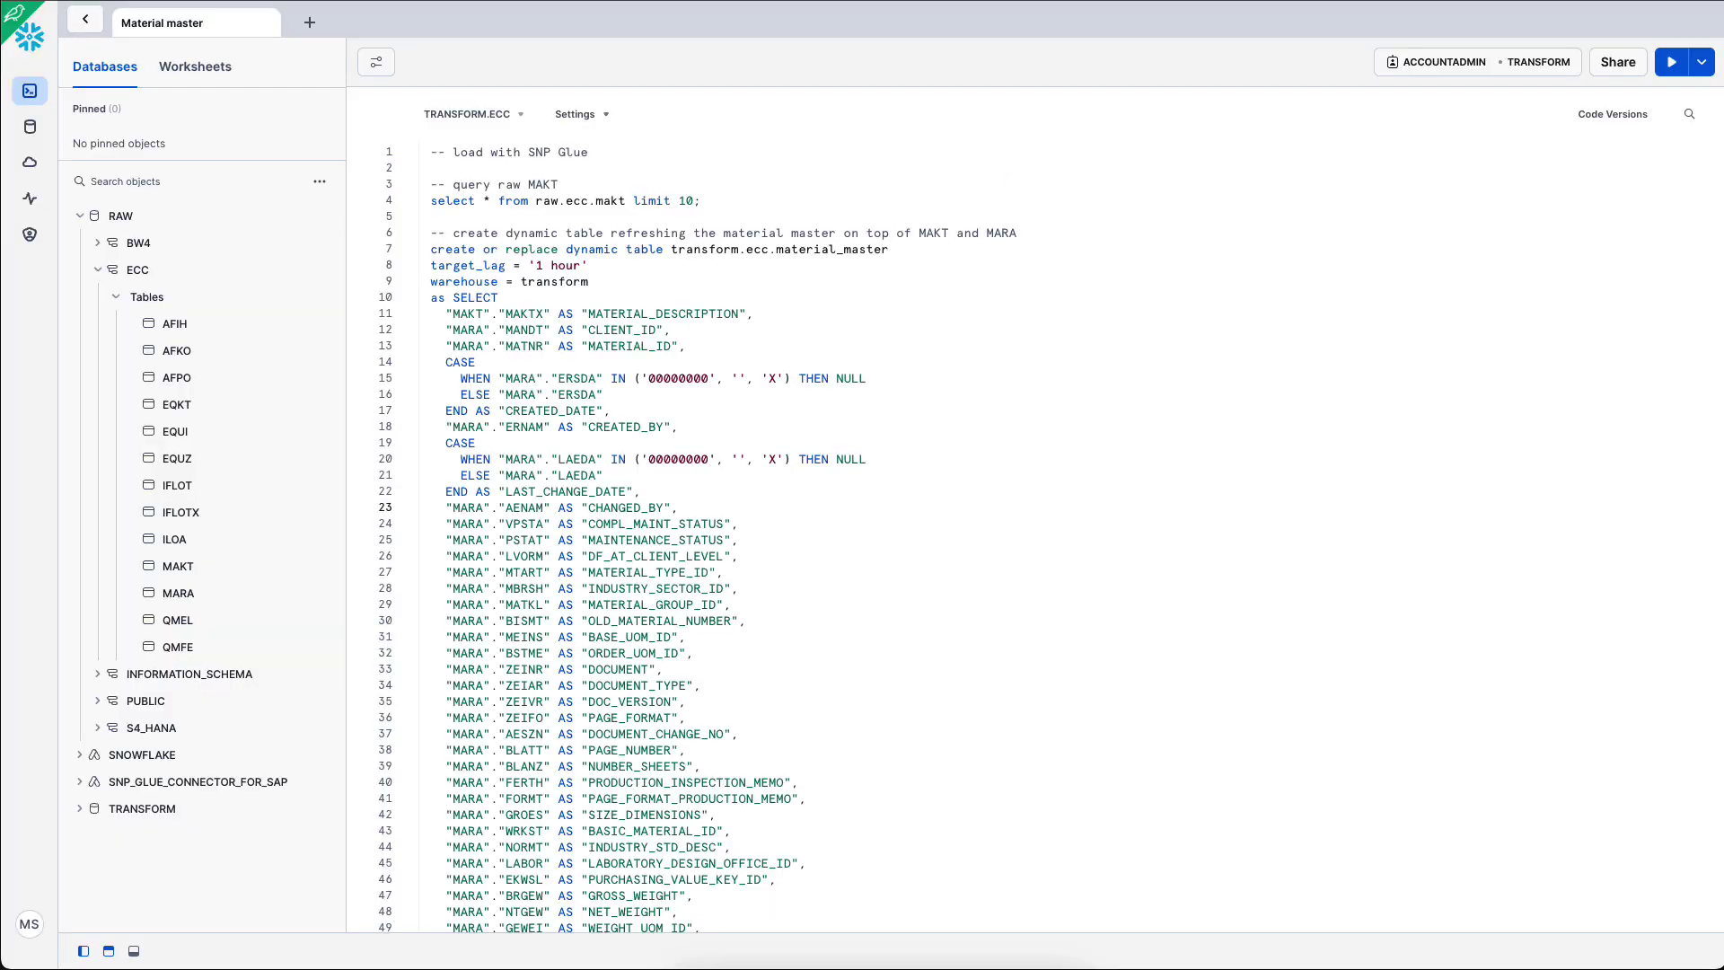
Step: Run the line-4 query previewing ten raw MAKT rows and resize the results area
{"action": "left_click", "coordinate": [636, 200]}
{"action": "key", "text": "ctrl+Return"}
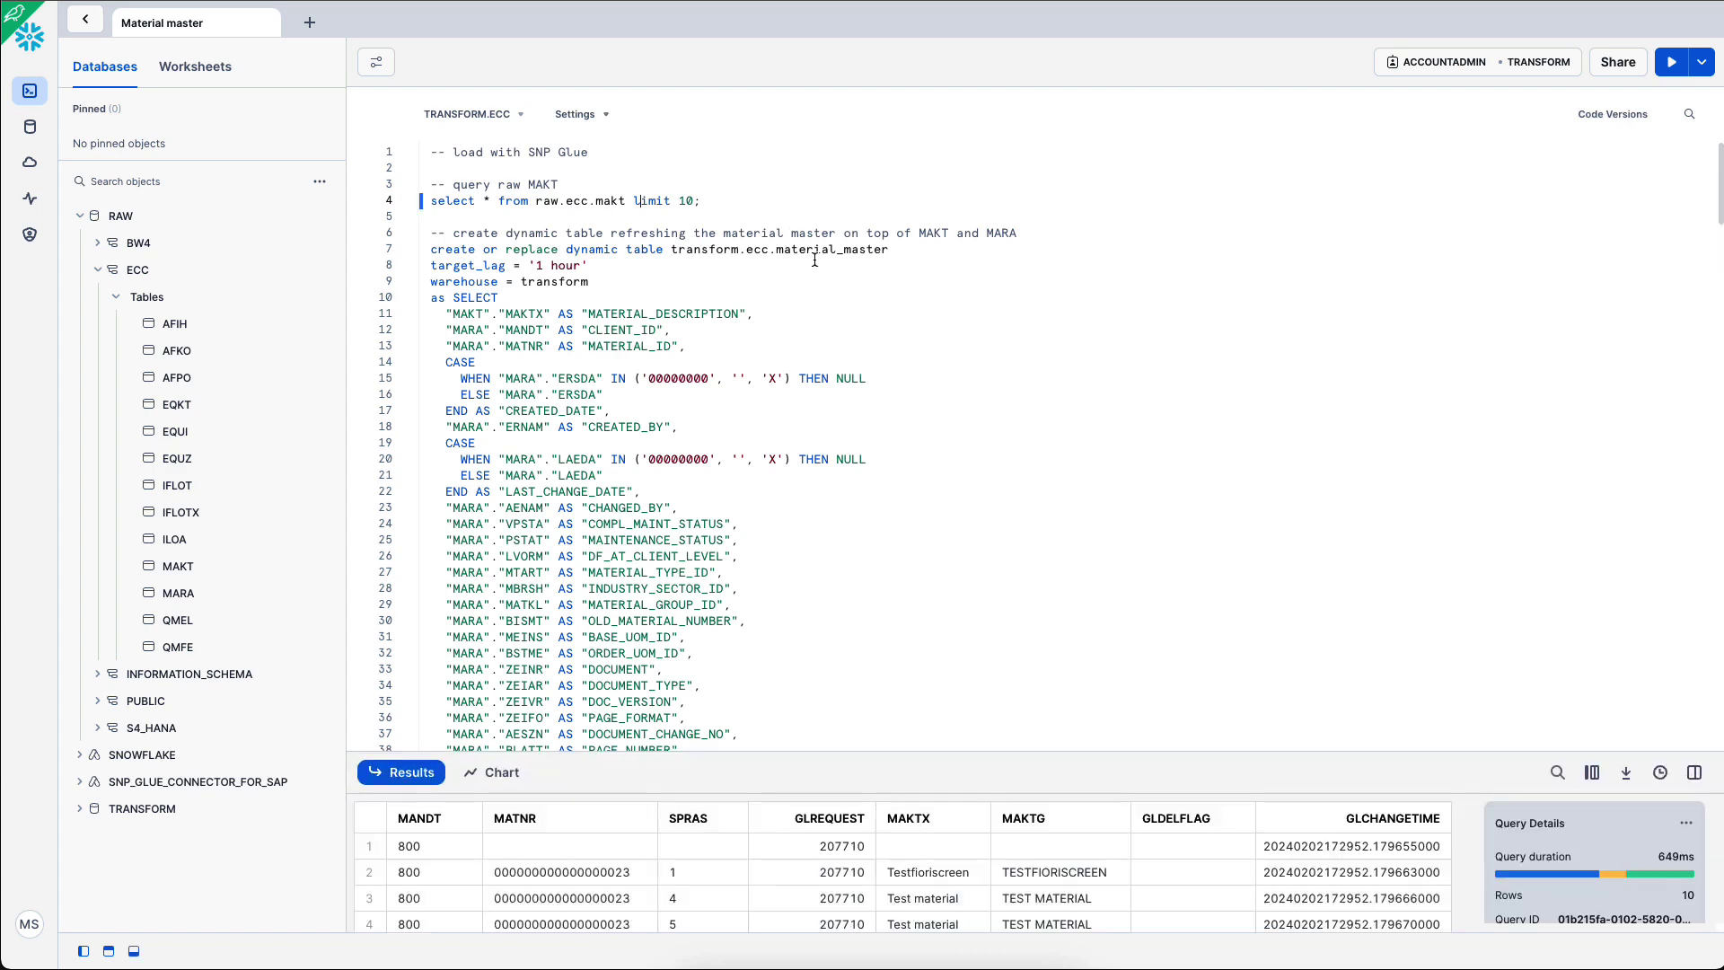
{"action": "left_click_drag", "start_coordinate": [748, 783], "coordinate": [747, 415]}
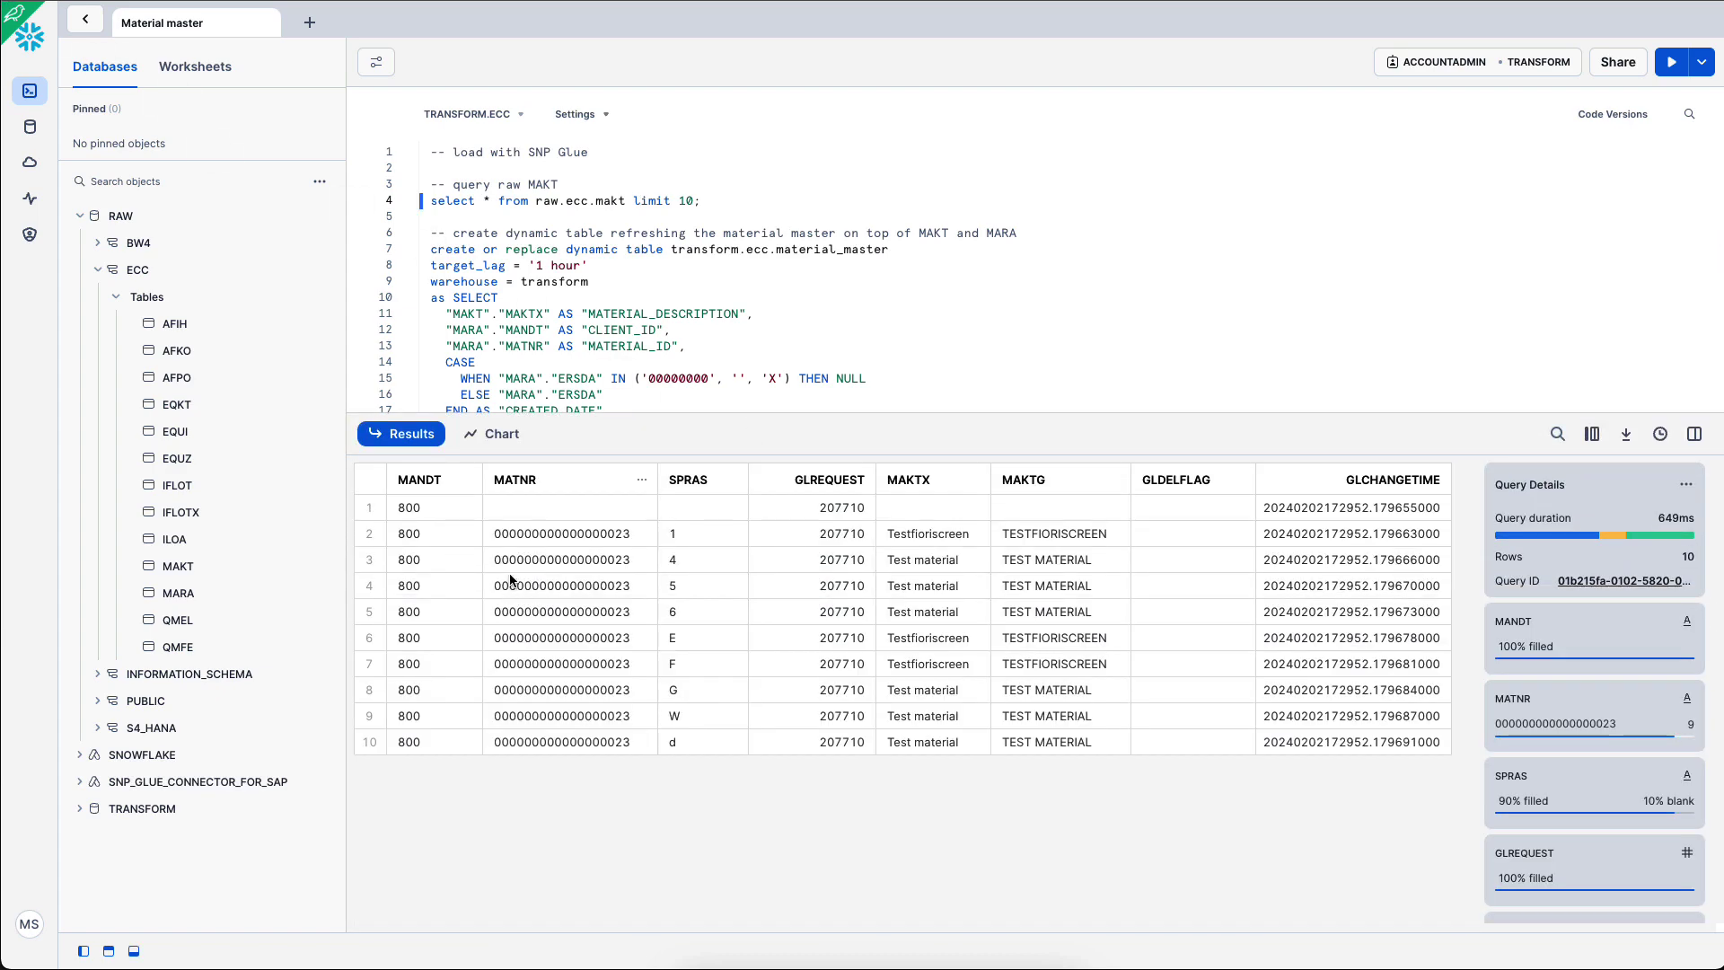
{"action": "left_click", "coordinate": [704, 217]}
{"action": "left_click_drag", "start_coordinate": [622, 445], "coordinate": [623, 929]}
Step: Run the CREATE DYNAMIC TABLE MATERIAL_MASTER statement with its one-hour target lag
{"action": "left_click_drag", "start_coordinate": [567, 250], "coordinate": [670, 250]}
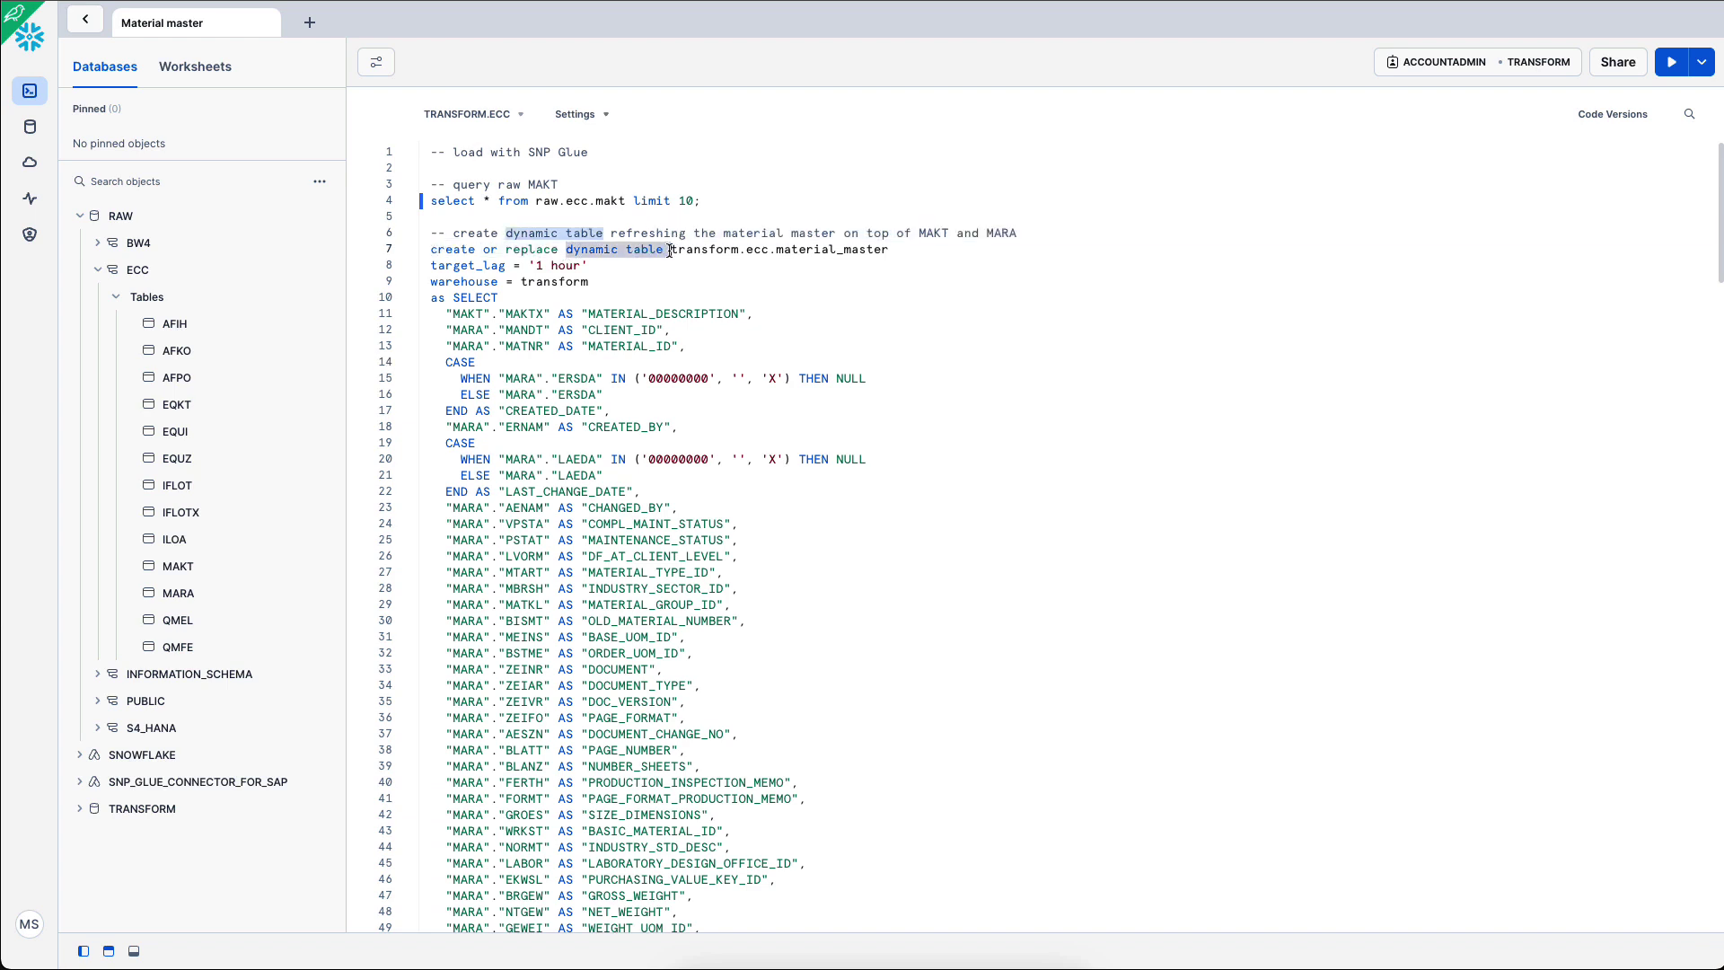
{"action": "left_click", "coordinate": [670, 250]}
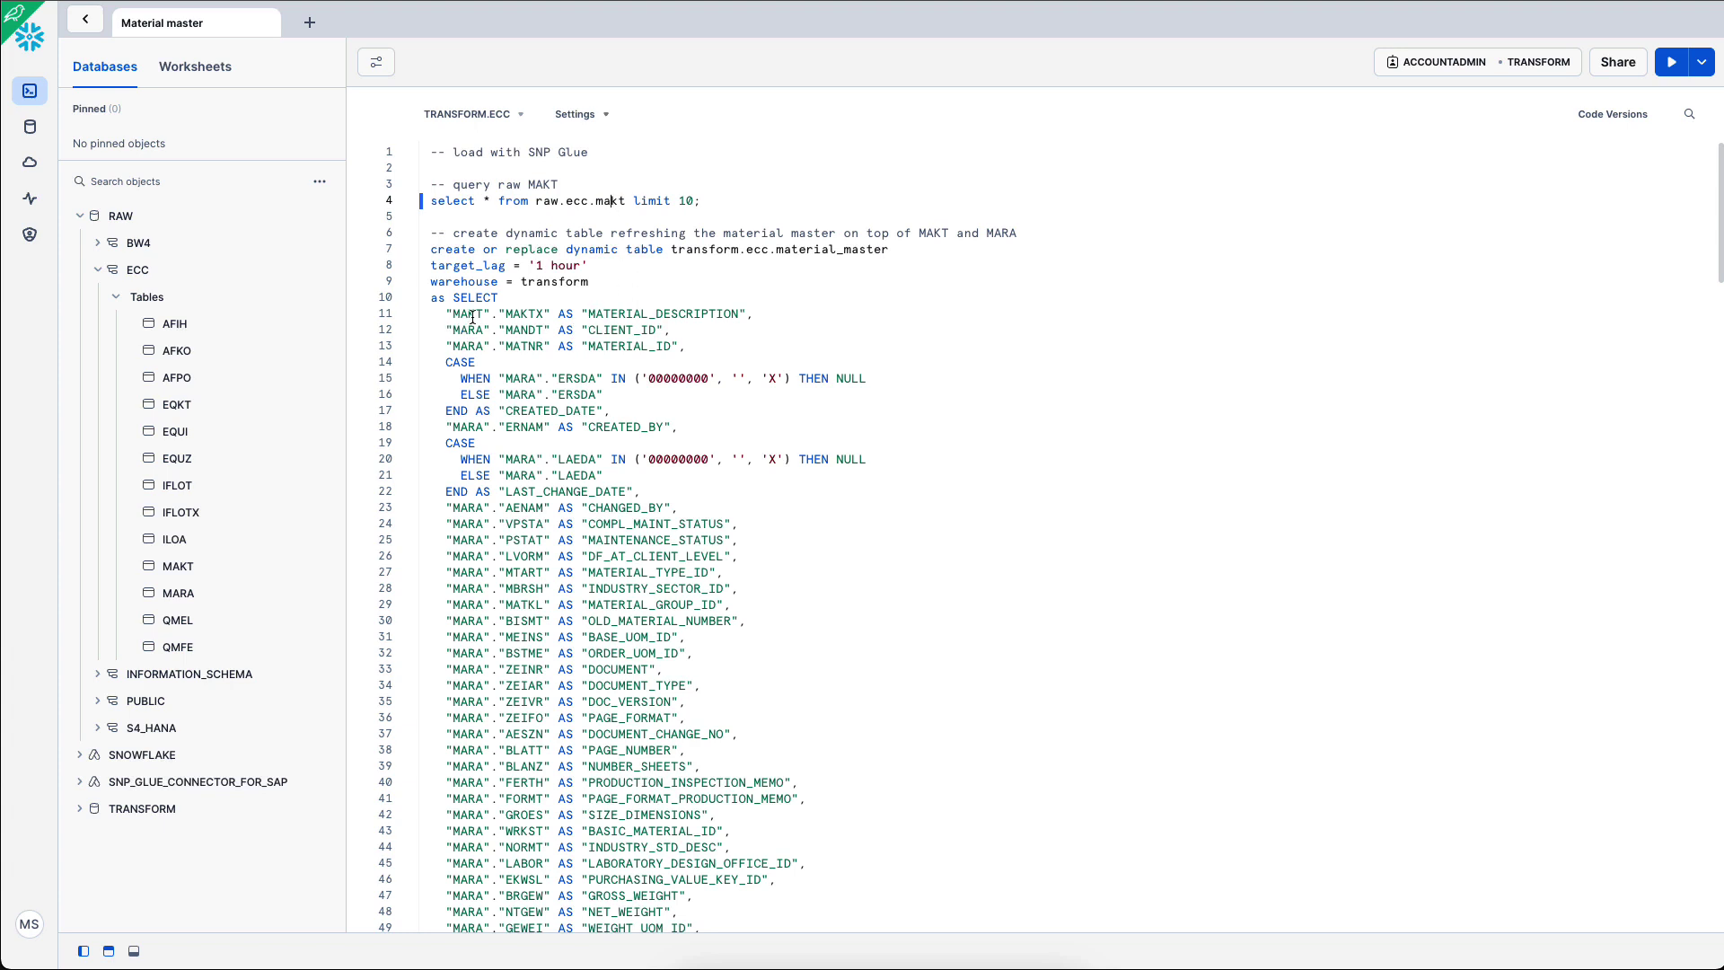
{"action": "left_click", "coordinate": [534, 347]}
{"action": "key", "text": "ctrl+Return"}
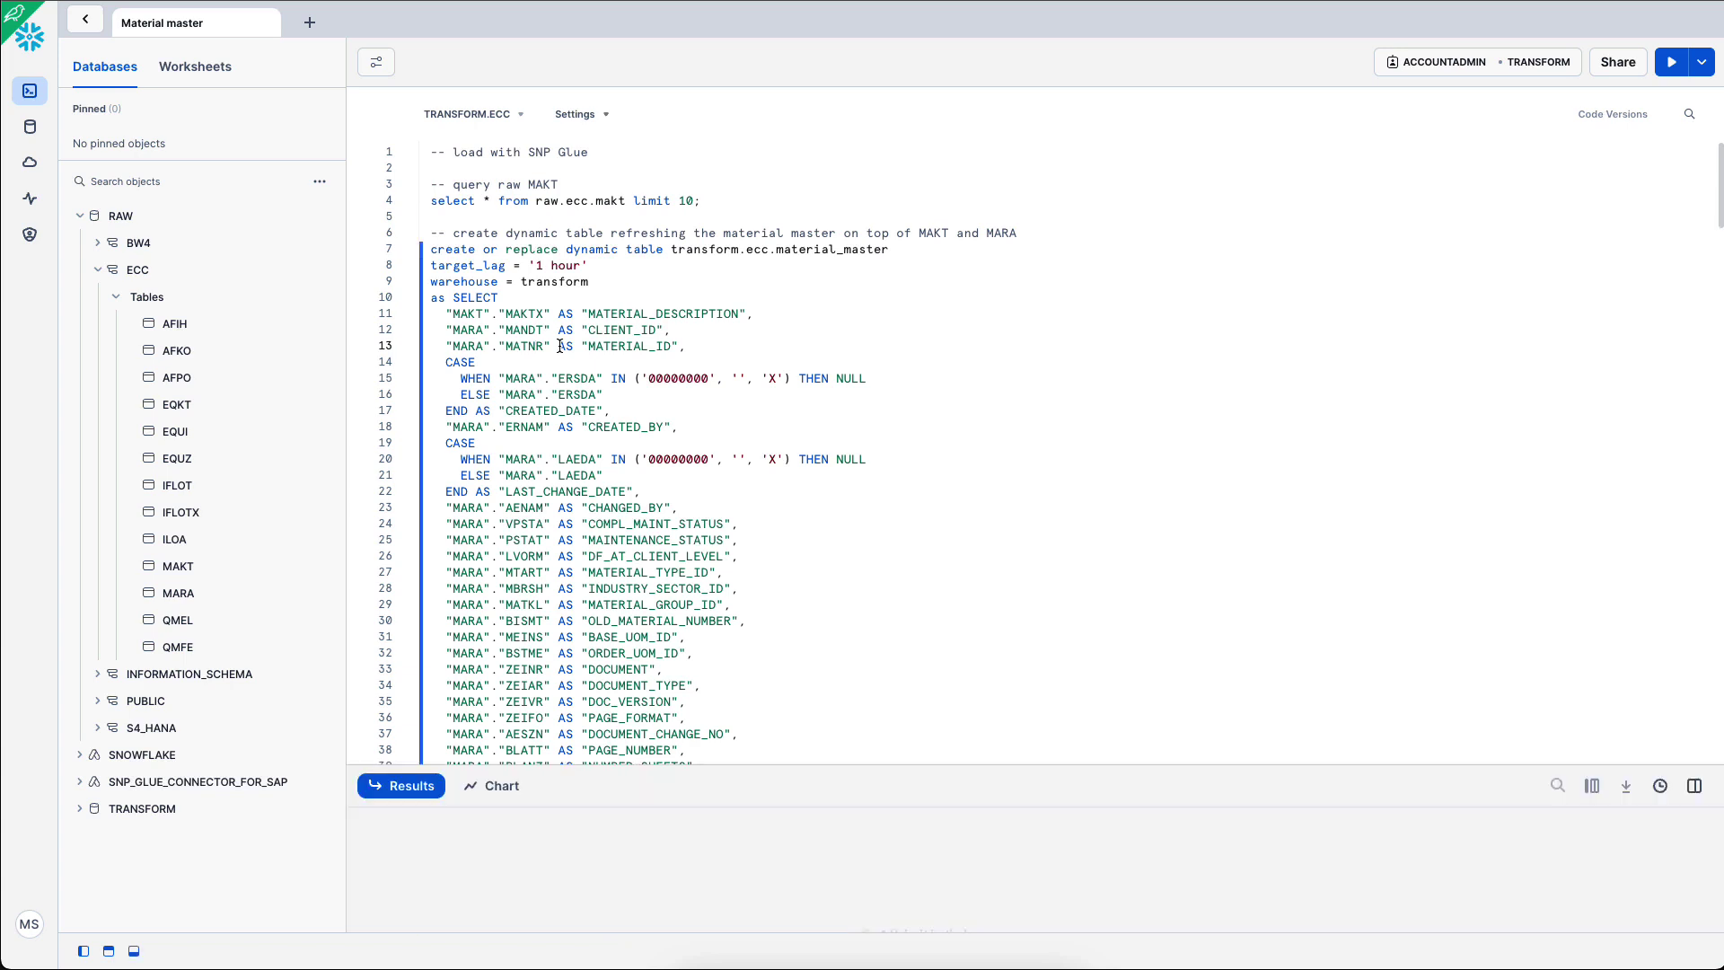
{"action": "left_click_drag", "start_coordinate": [588, 266], "coordinate": [422, 271]}
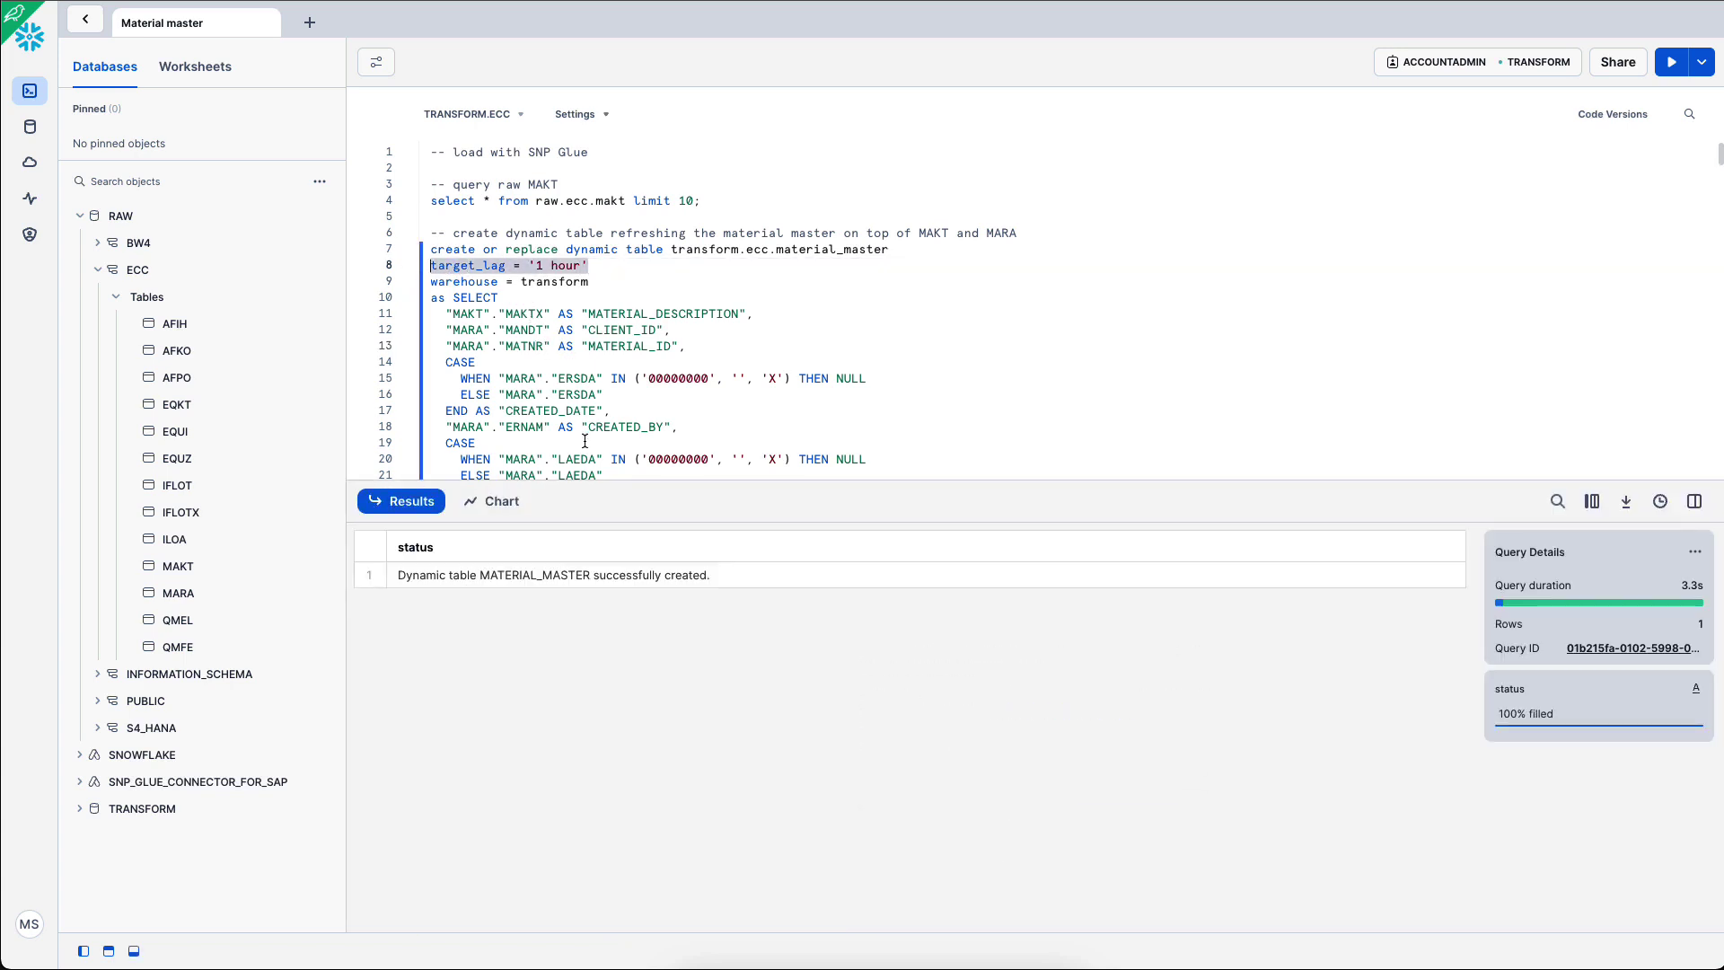
{"action": "left_click", "coordinate": [586, 286]}
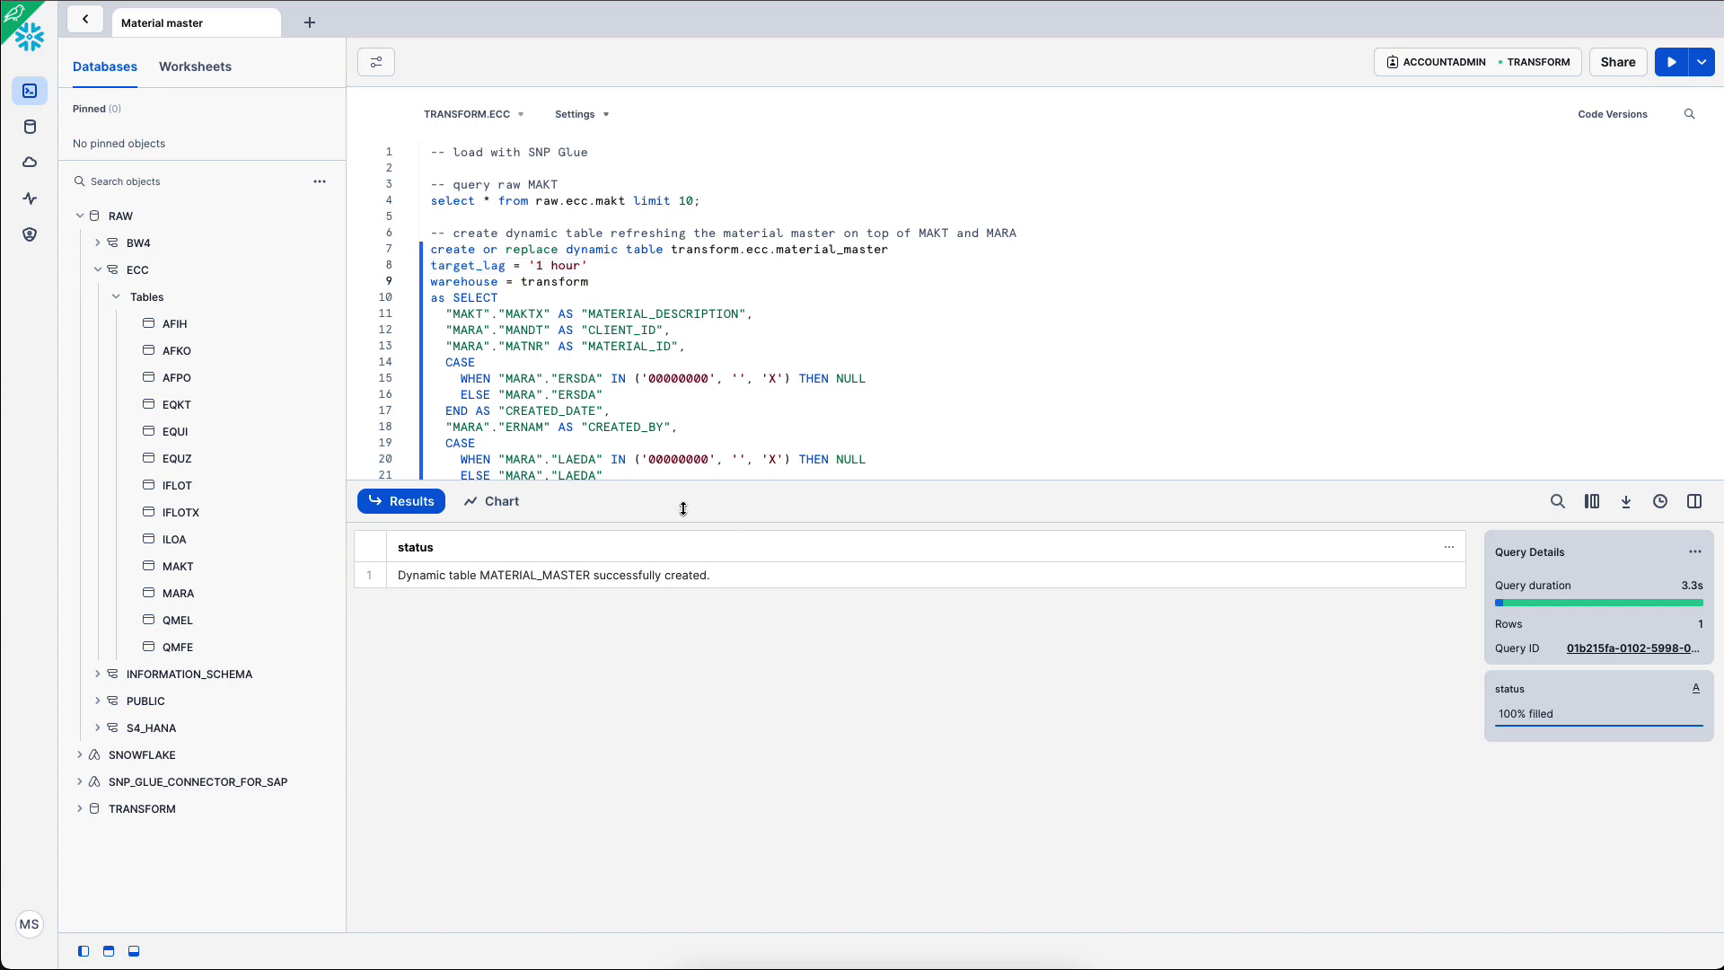
Step: Review the SQL, highlighting the MAKTX to MATERIAL_DESCRIPTION mapping and CREATED_DATE case expression
{"action": "left_click_drag", "start_coordinate": [684, 509], "coordinate": [686, 722]}
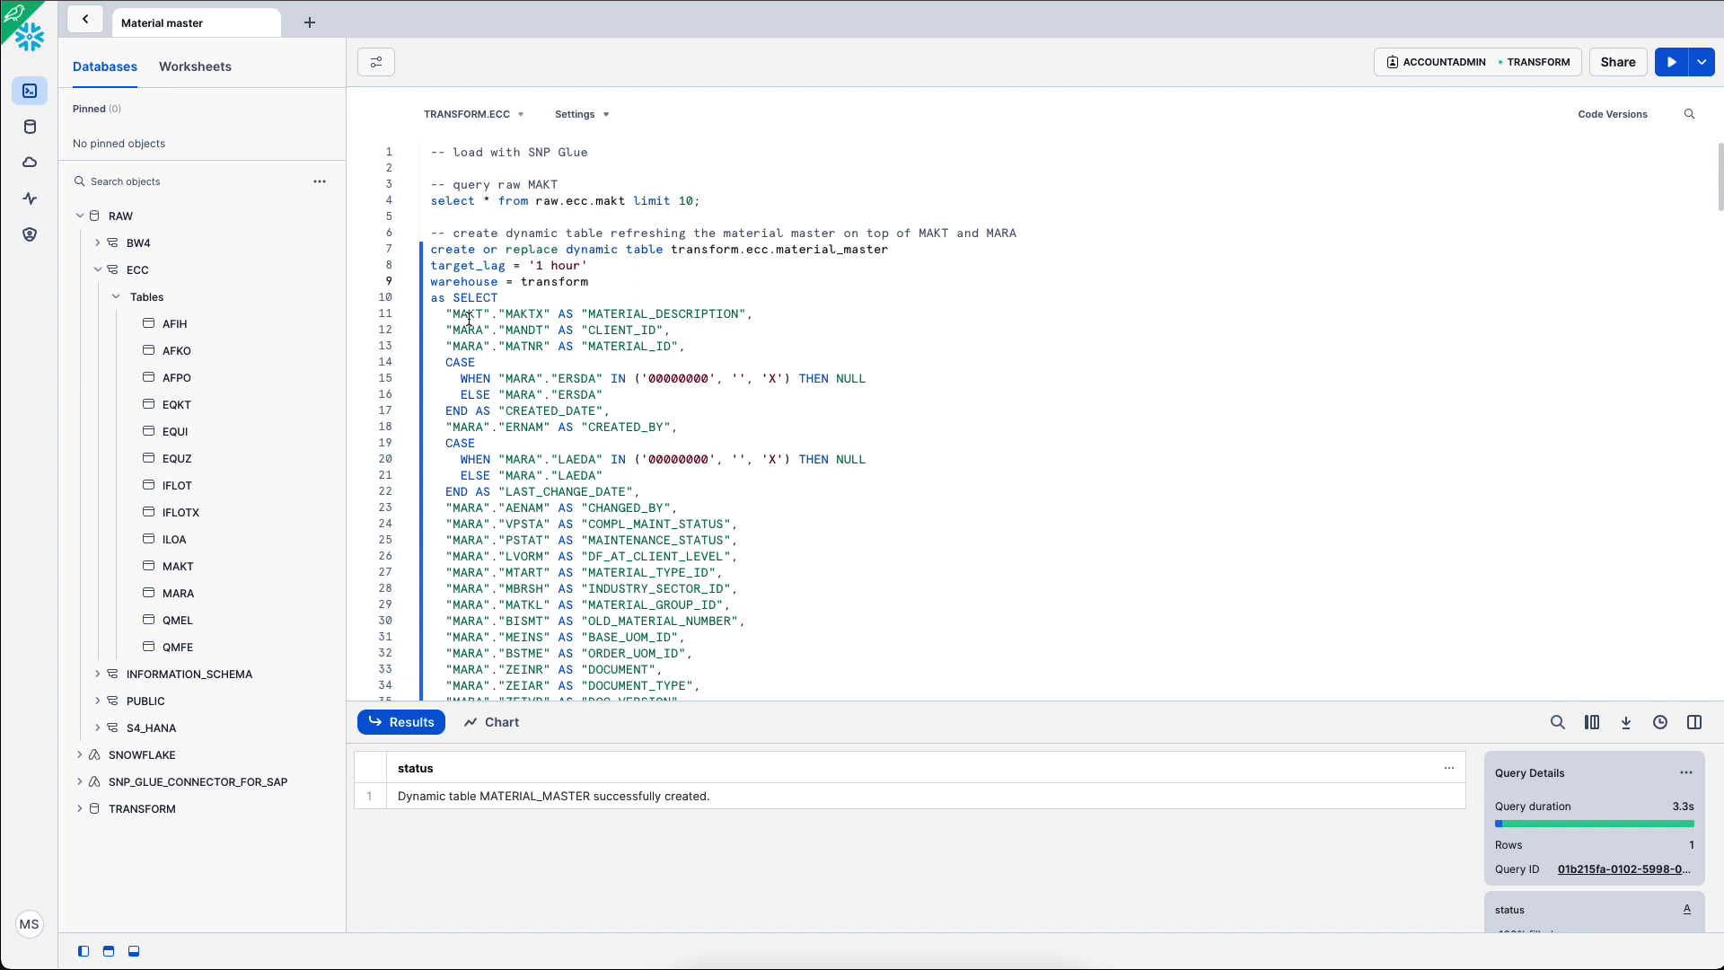
{"action": "left_click_drag", "start_coordinate": [464, 315], "coordinate": [691, 317]}
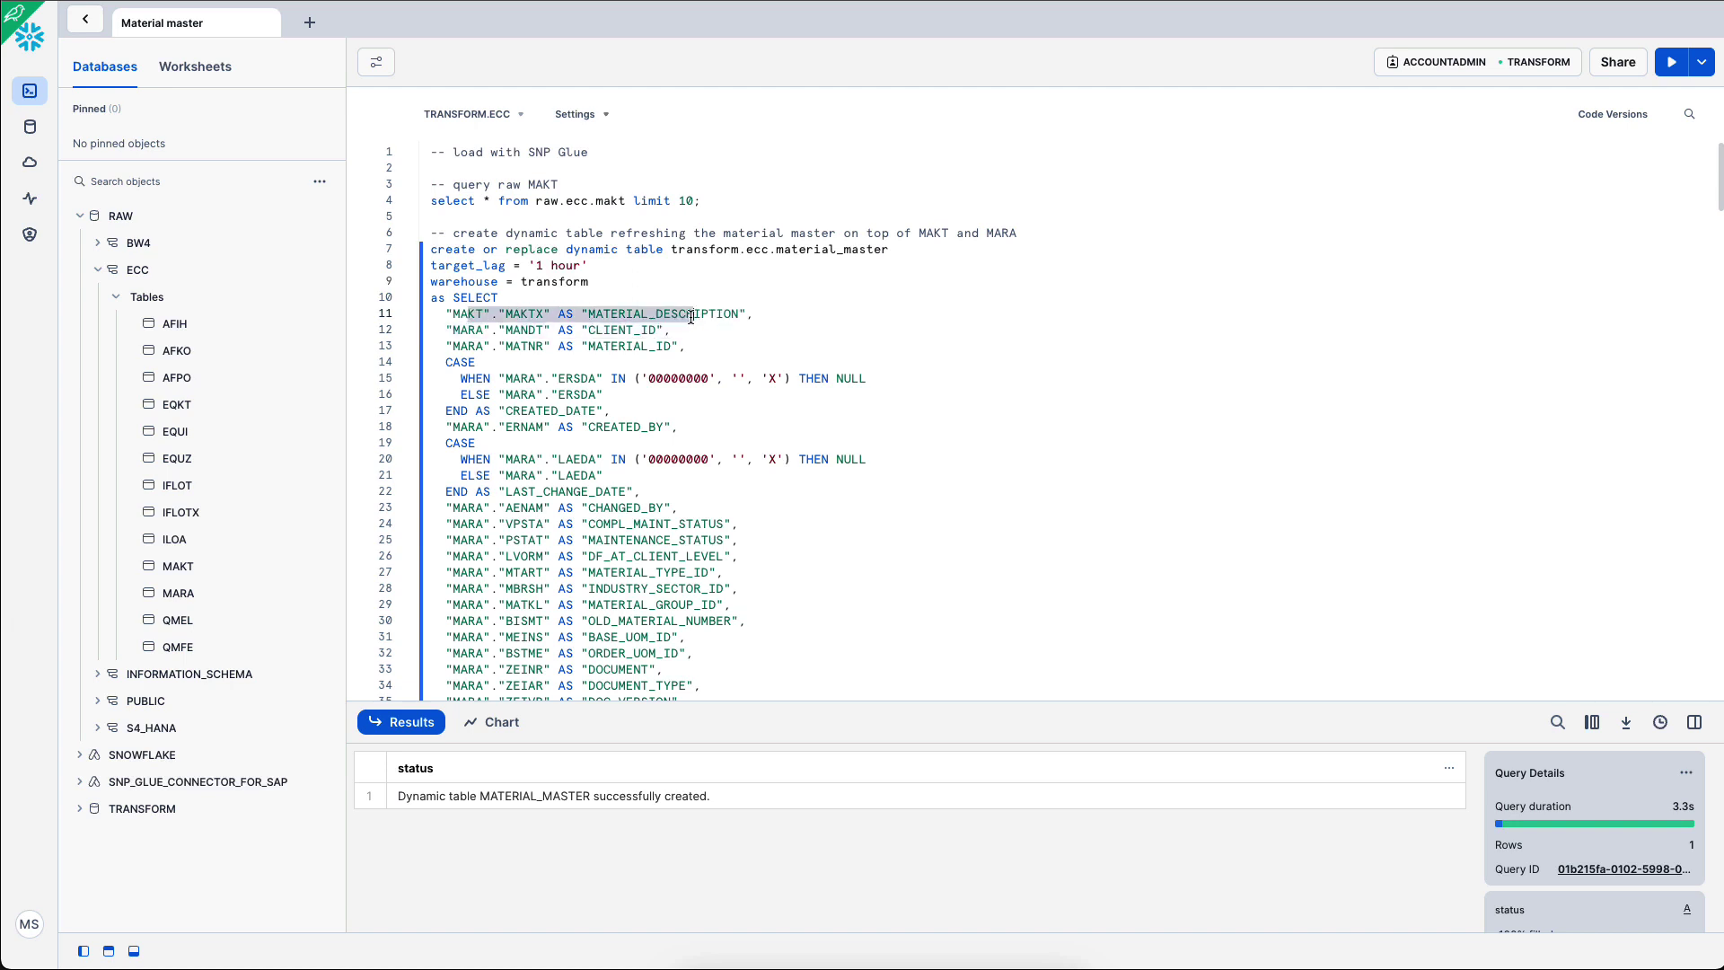
{"action": "scroll", "coordinate": [575, 332], "scroll_direction": "down", "scroll_amount": 3}
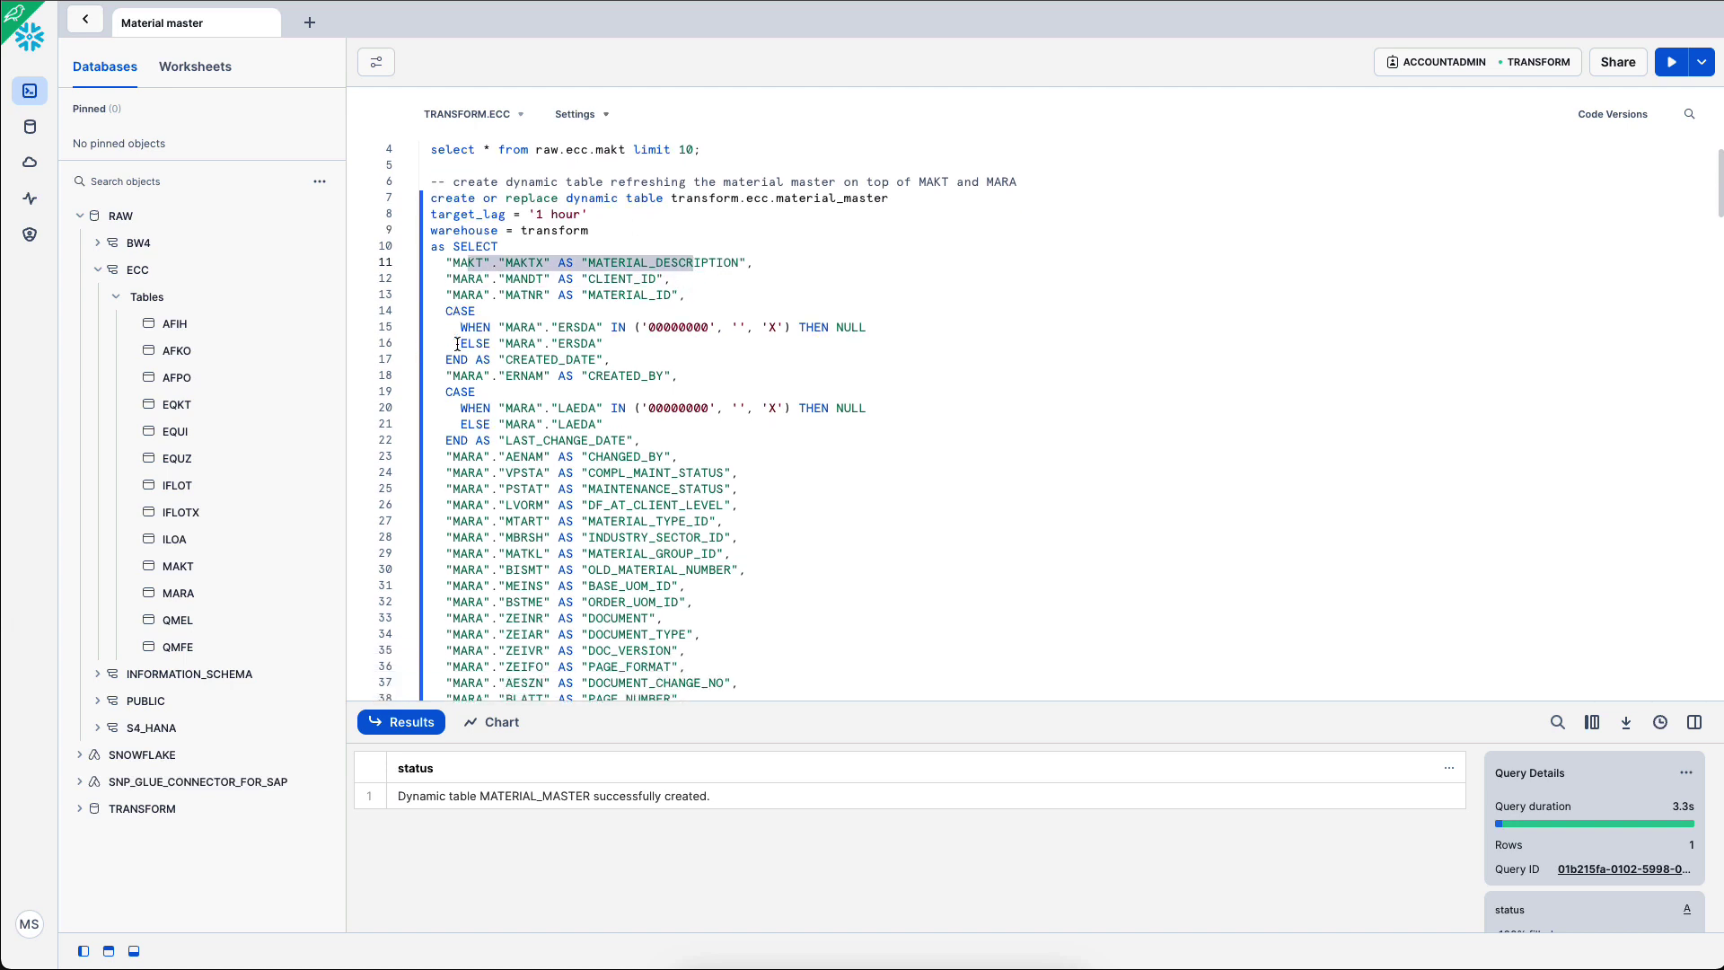
{"action": "left_click_drag", "start_coordinate": [445, 311], "coordinate": [621, 365]}
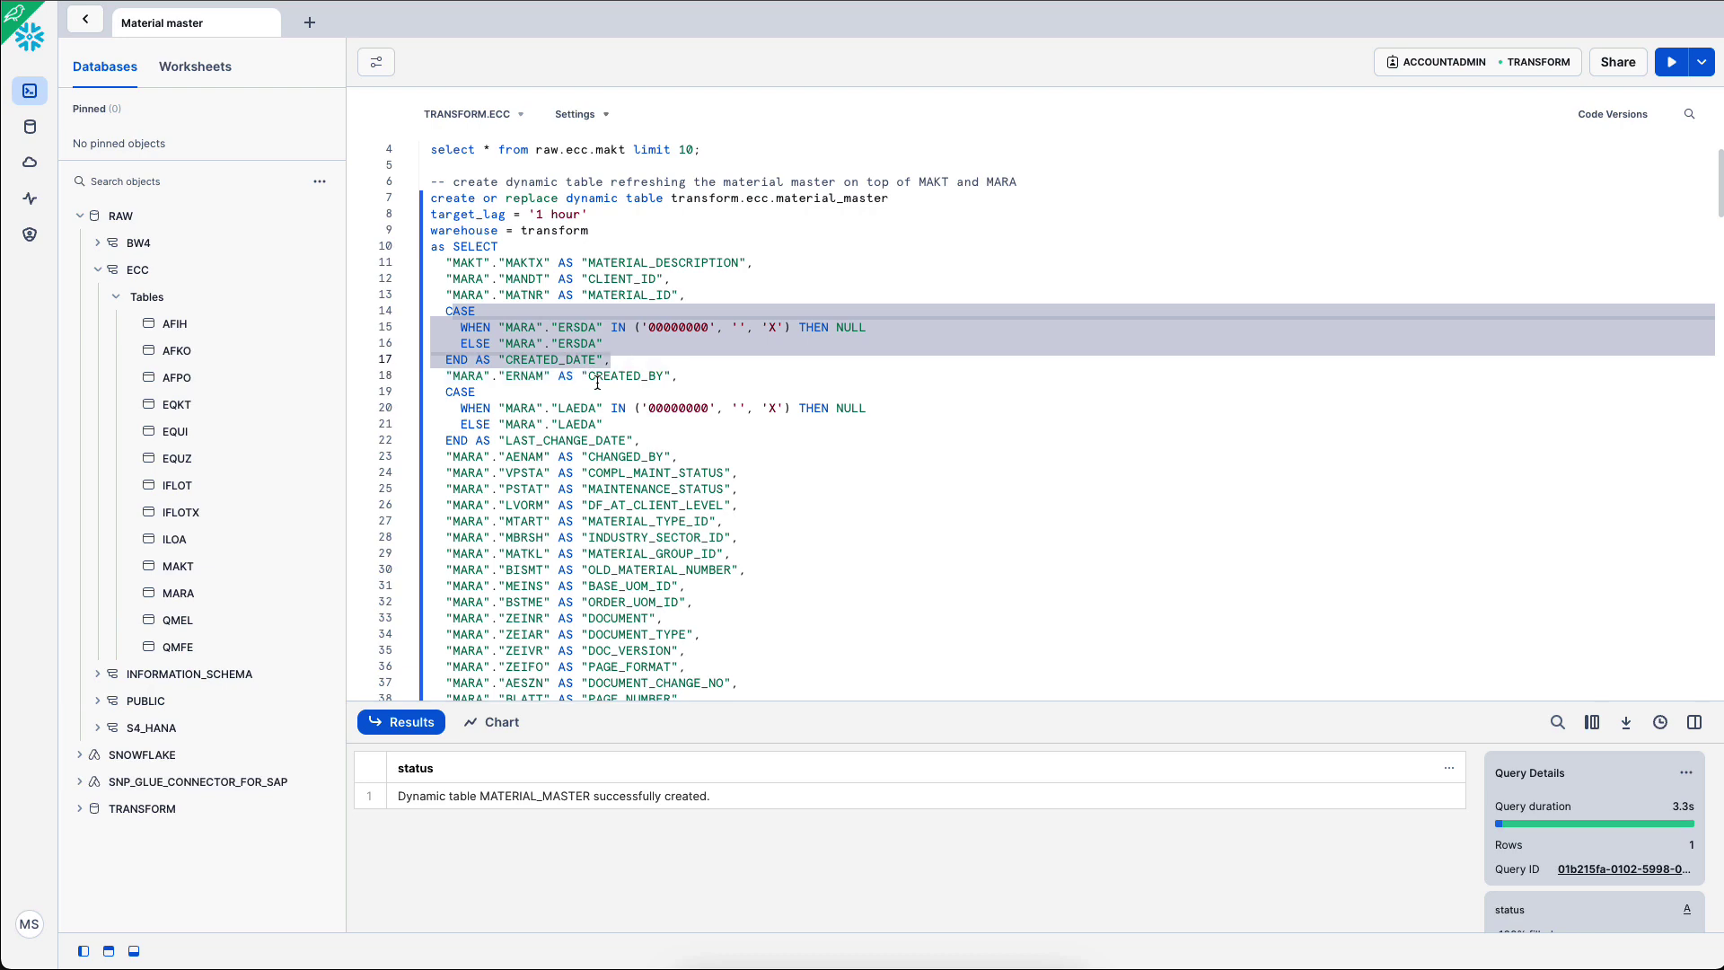
{"action": "scroll", "coordinate": [597, 384], "scroll_direction": "down", "scroll_amount": 2}
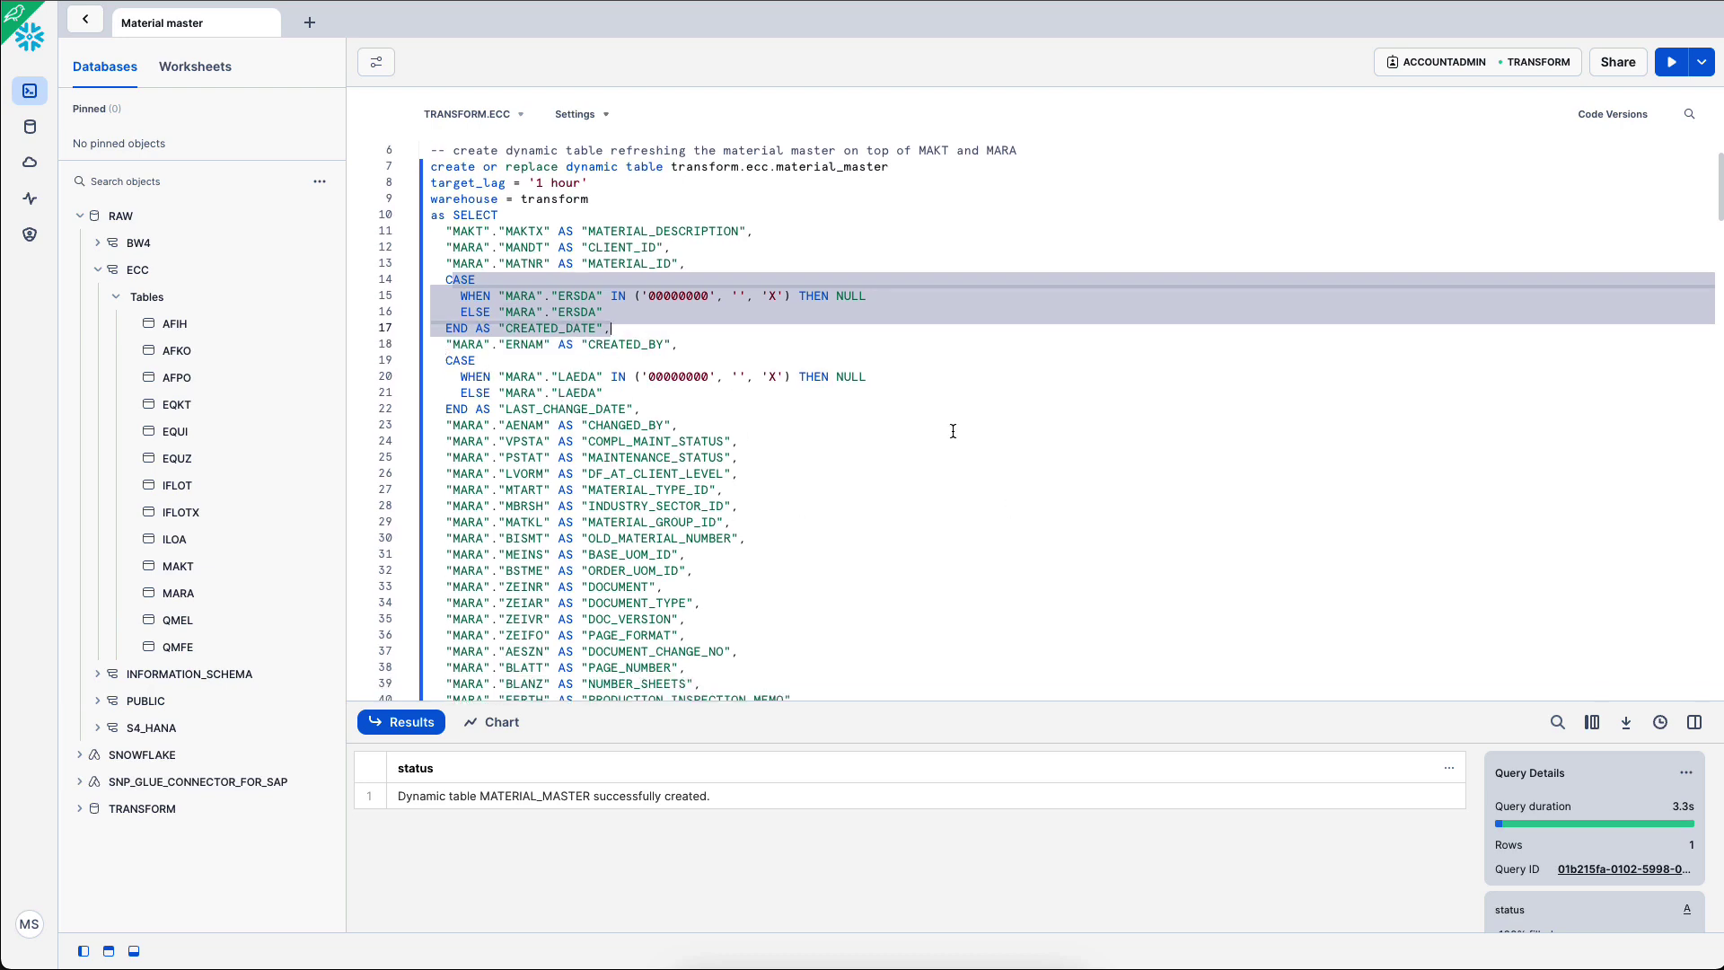
{"action": "scroll", "coordinate": [768, 390], "scroll_direction": "down", "scroll_amount": 12}
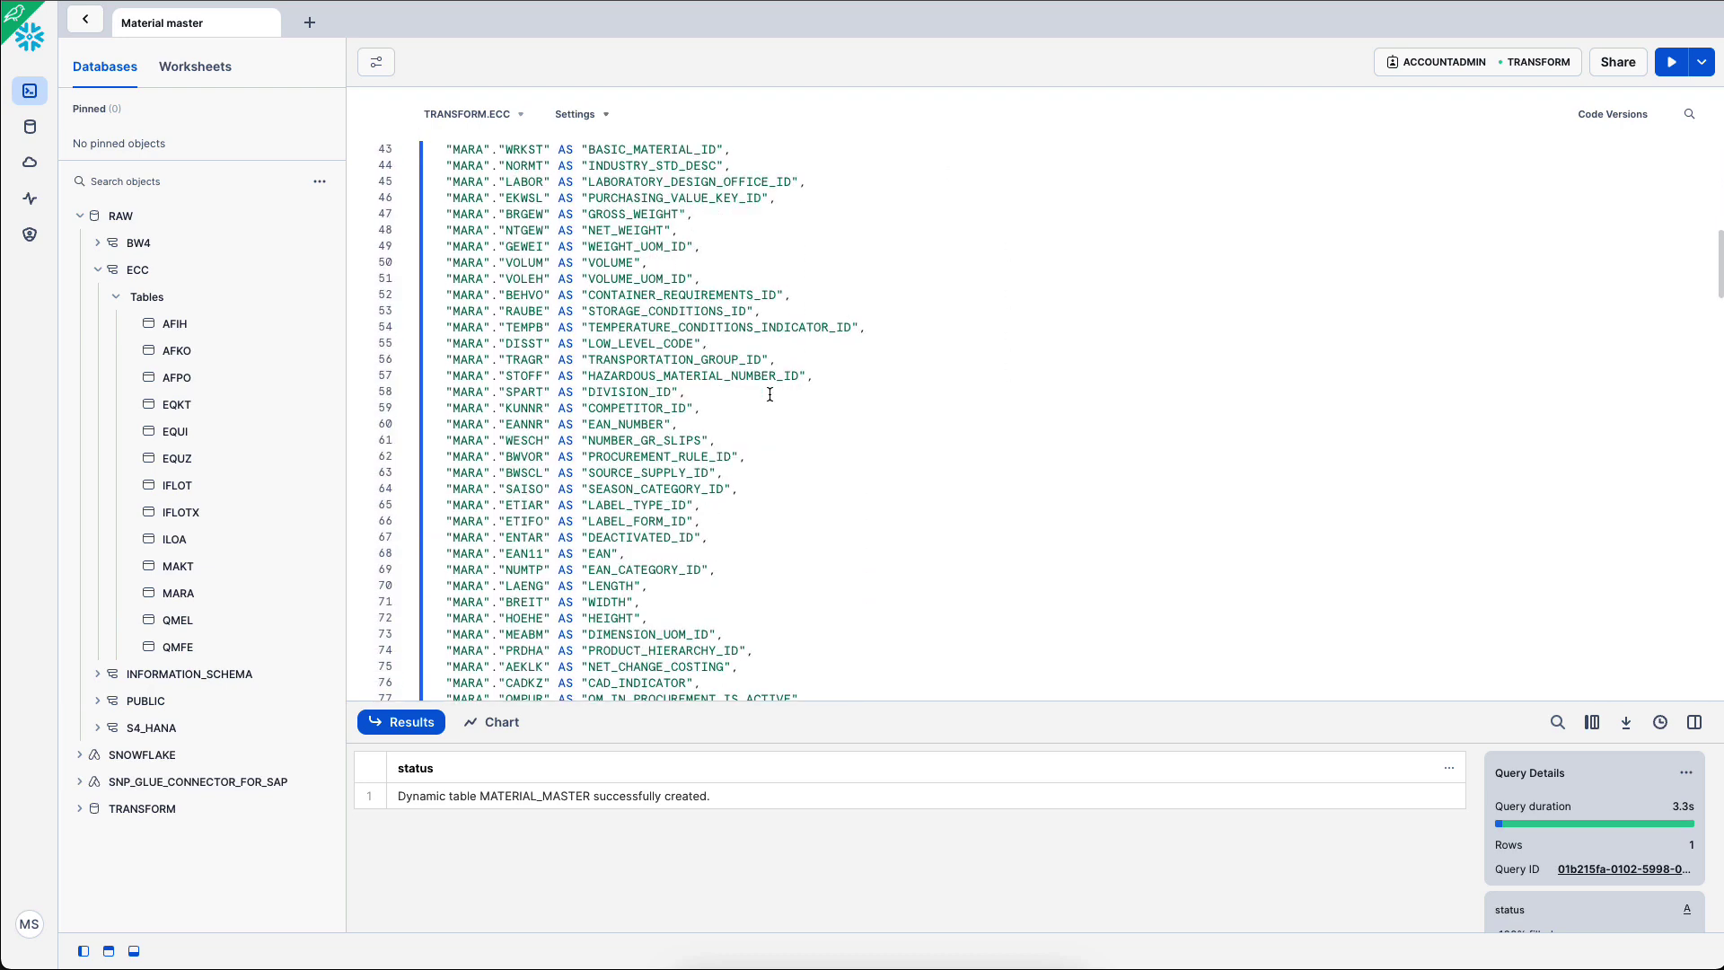
{"action": "scroll", "coordinate": [770, 395], "scroll_direction": "down", "scroll_amount": 2}
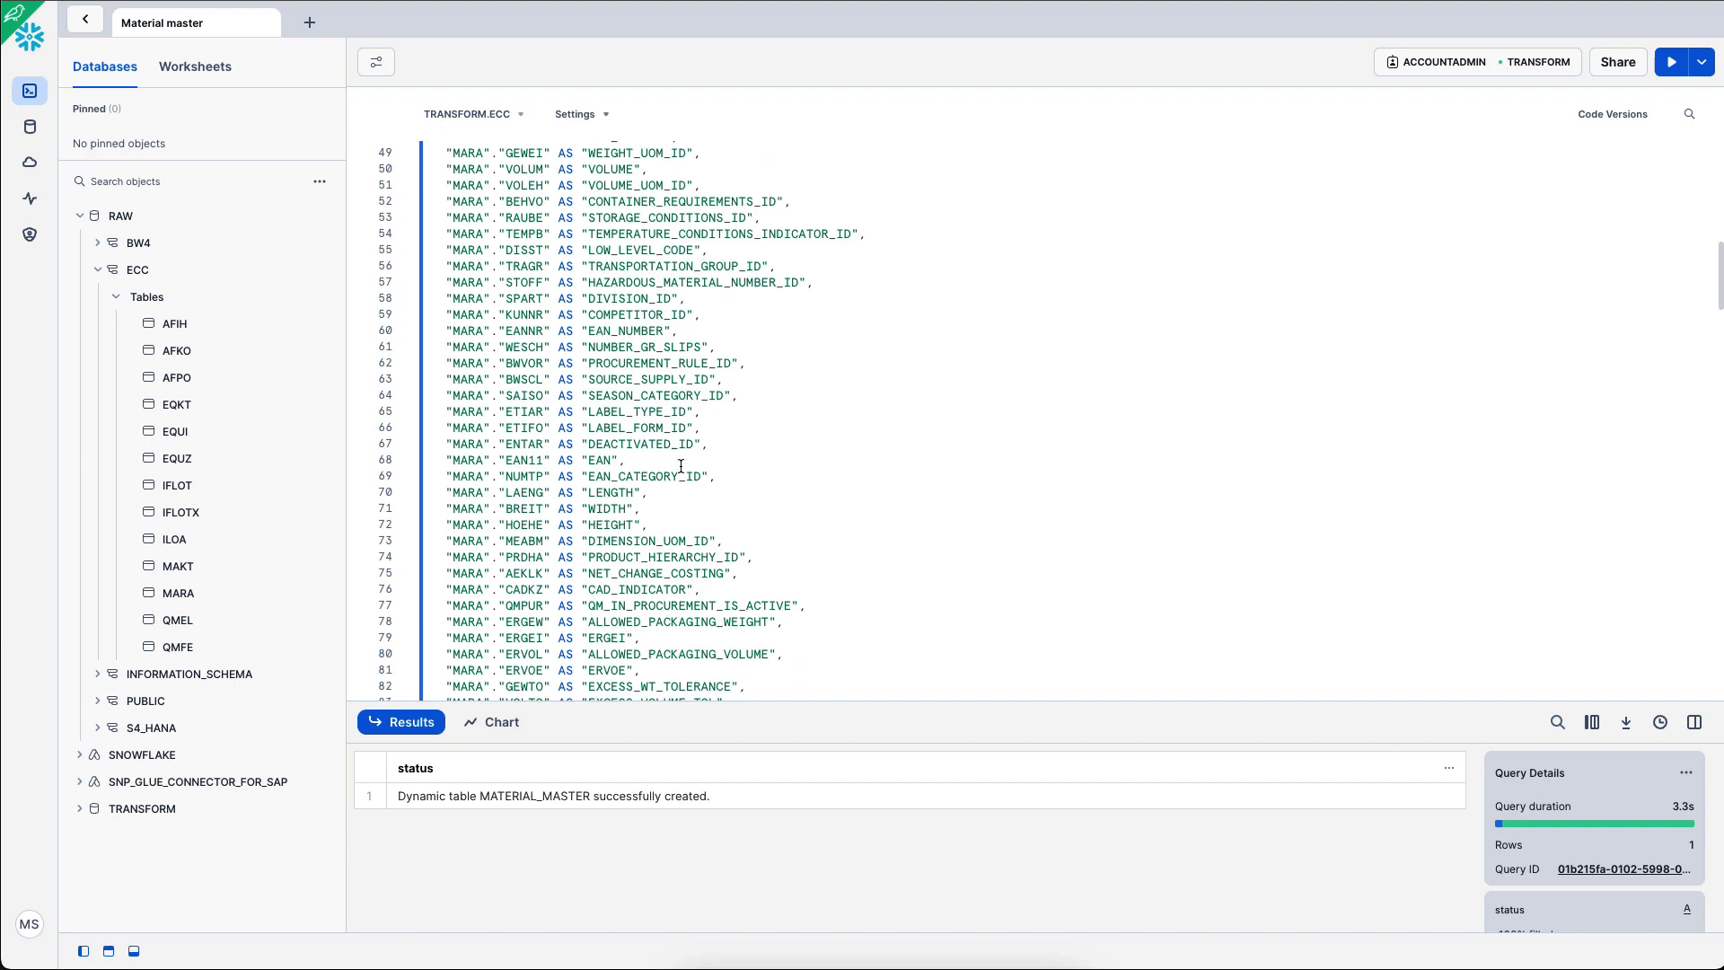
{"action": "scroll", "coordinate": [681, 465], "scroll_direction": "down", "scroll_amount": 11}
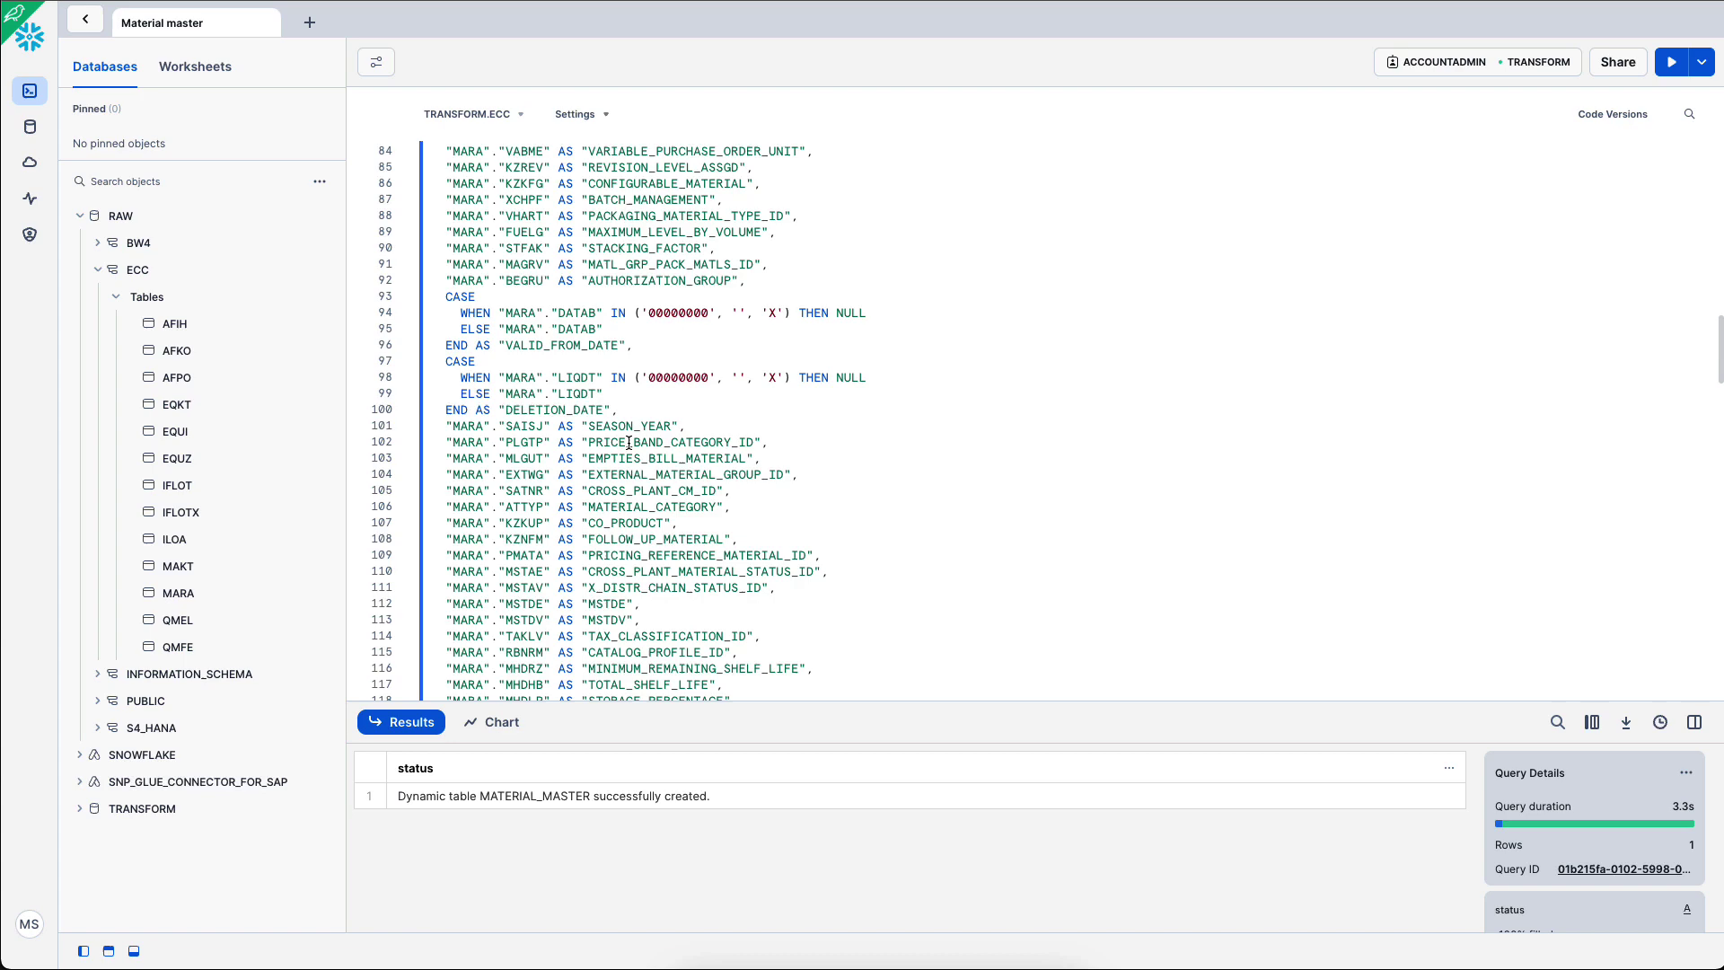
{"action": "scroll", "coordinate": [629, 443], "scroll_direction": "down", "scroll_amount": 20}
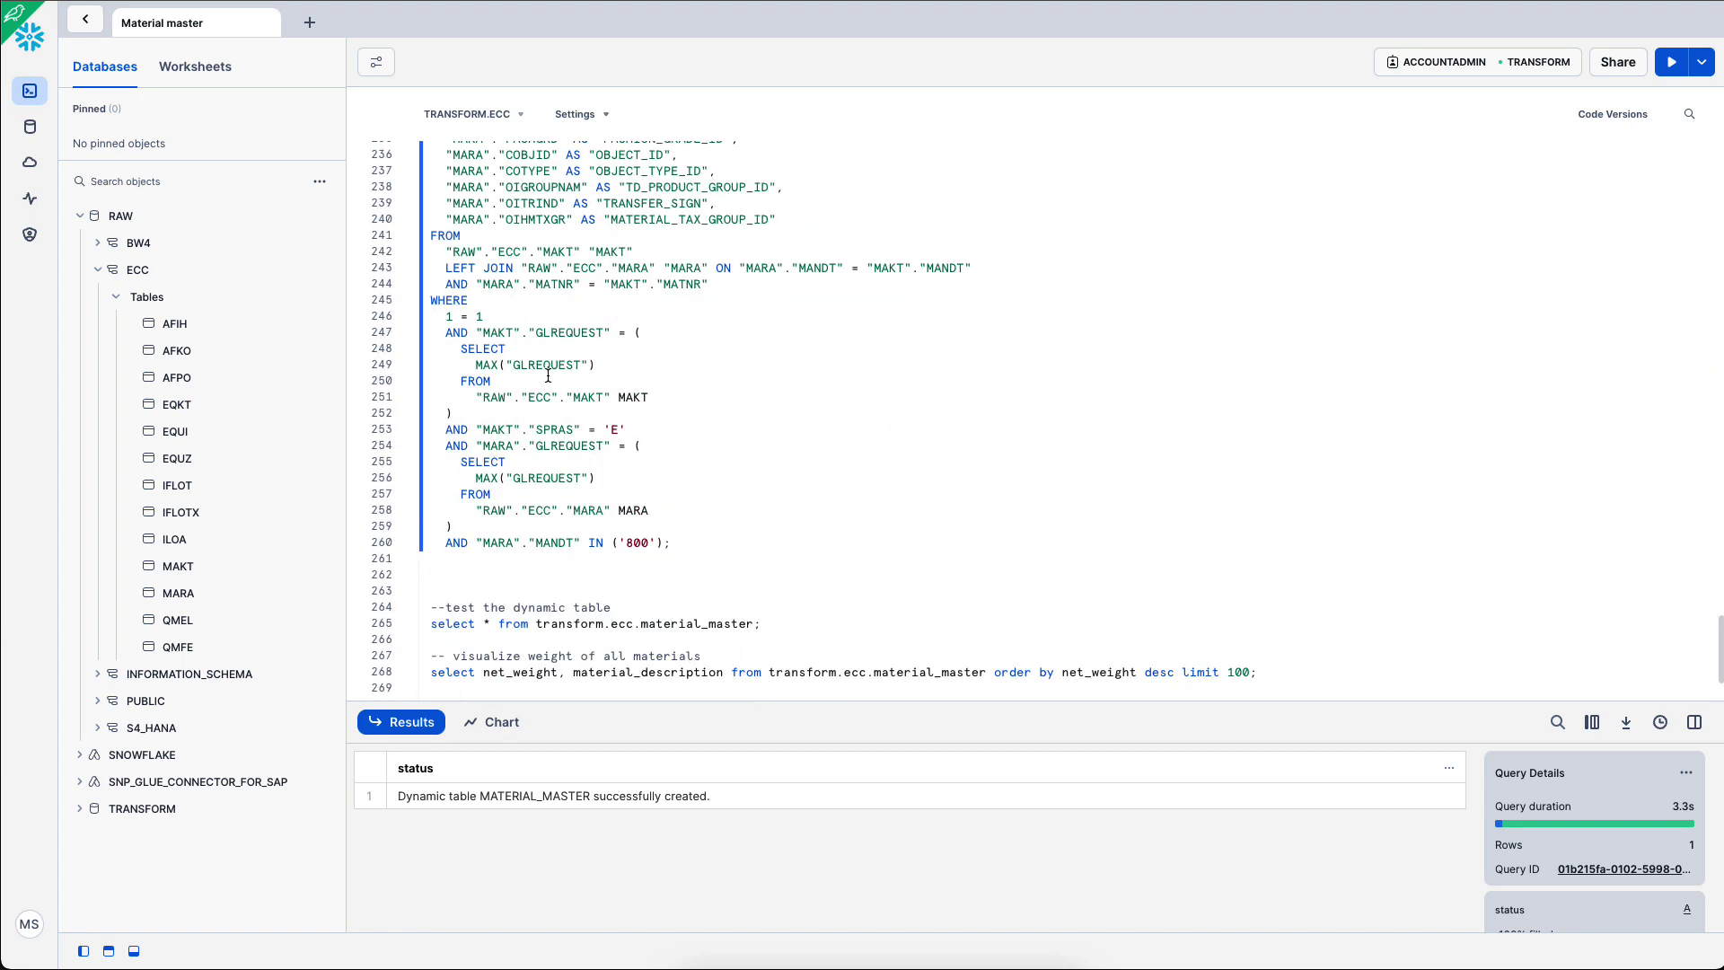
{"action": "scroll", "coordinate": [548, 376], "scroll_direction": "up", "scroll_amount": 1}
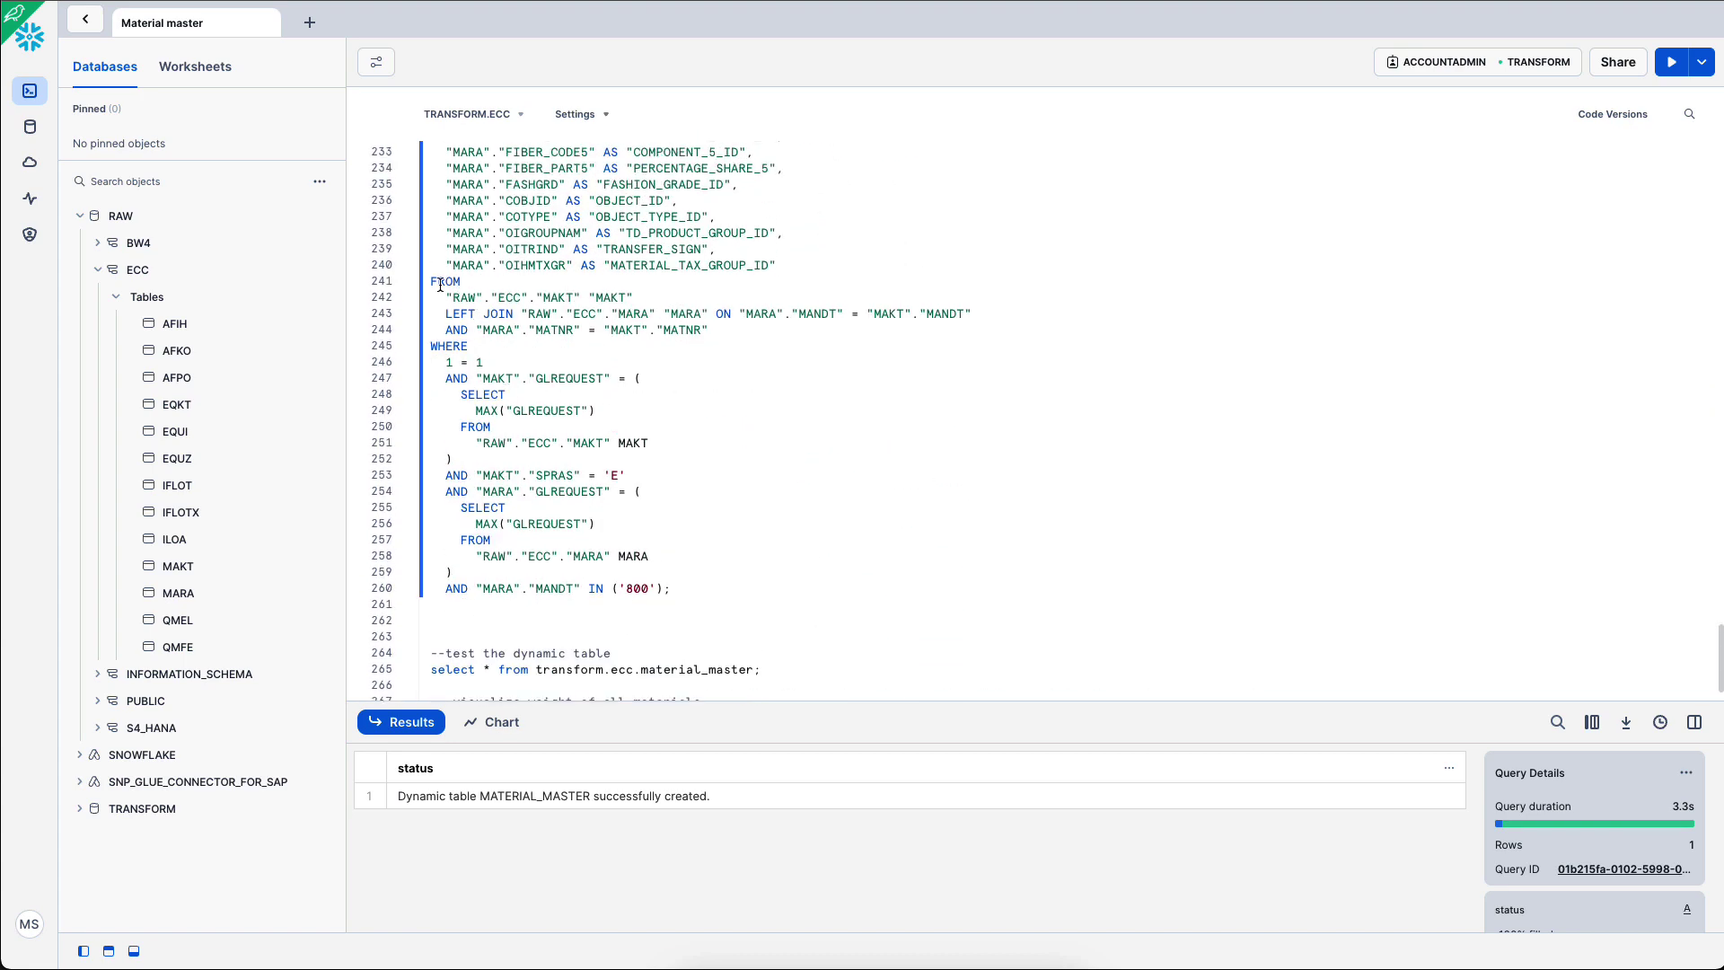
{"action": "left_click_drag", "start_coordinate": [440, 283], "coordinate": [766, 333]}
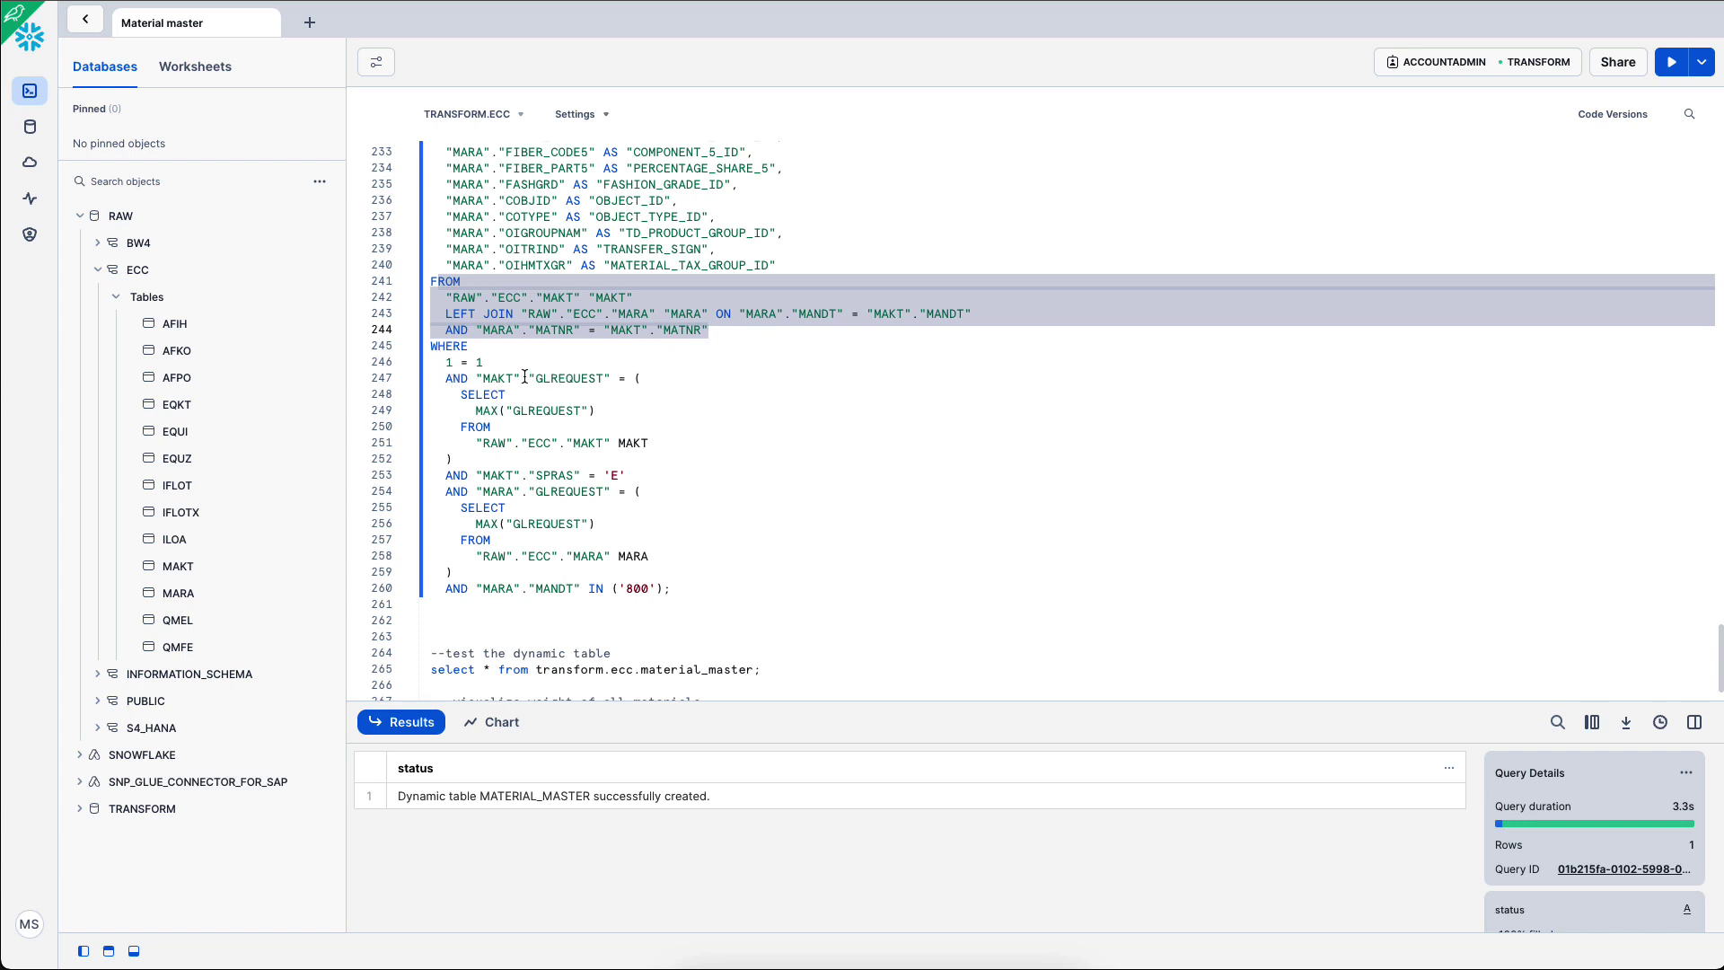
{"action": "left_click_drag", "start_coordinate": [535, 378], "coordinate": [613, 407]}
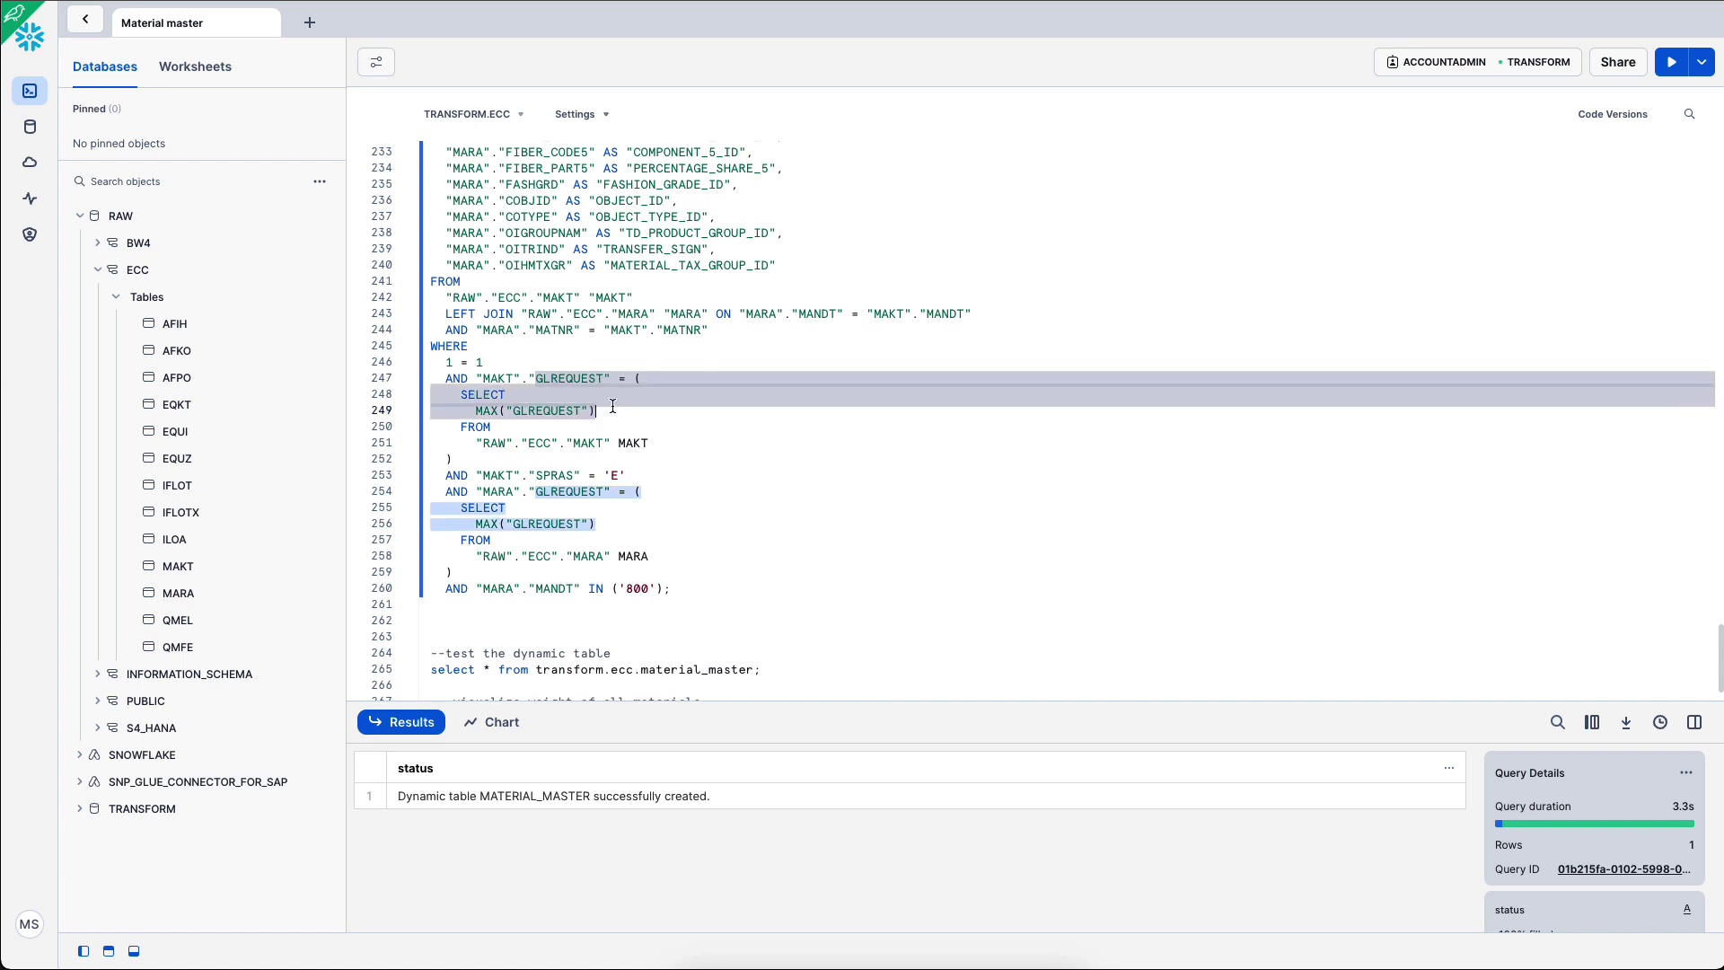
{"action": "left_click", "coordinate": [613, 408]}
{"action": "left_click_drag", "start_coordinate": [477, 474], "coordinate": [642, 477]}
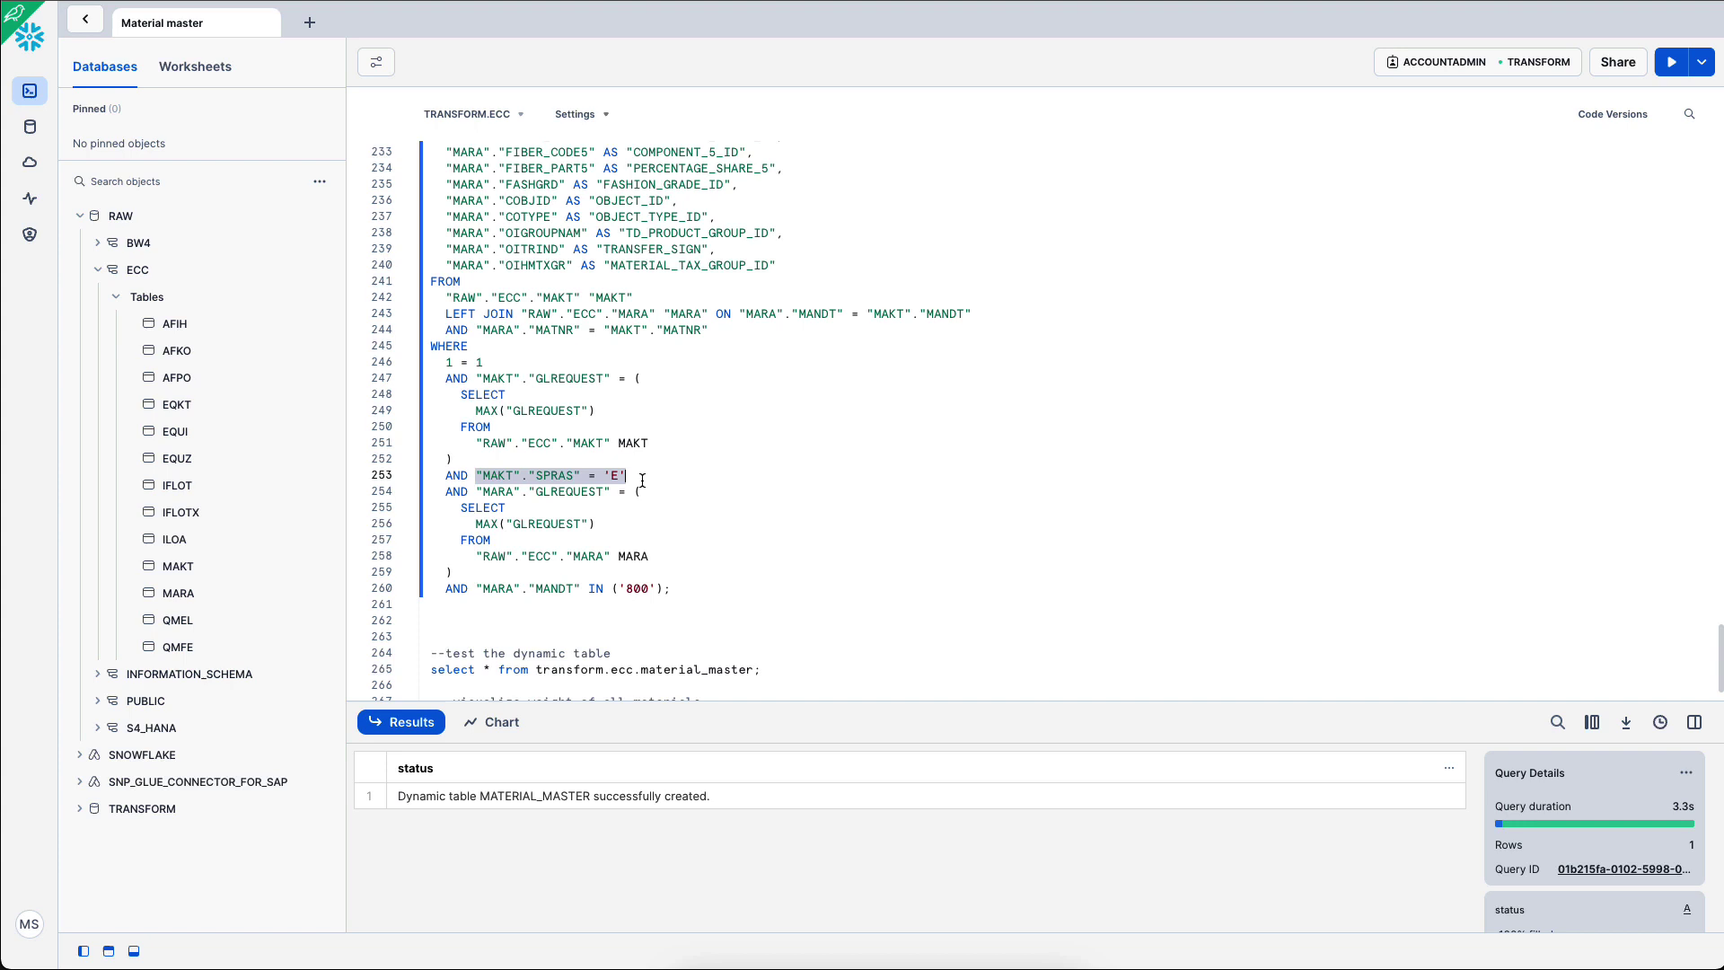
{"action": "left_click_drag", "start_coordinate": [475, 591], "coordinate": [674, 590]}
{"action": "left_click", "coordinate": [673, 590]}
{"action": "scroll", "coordinate": [553, 643], "scroll_direction": "down", "scroll_amount": 1}
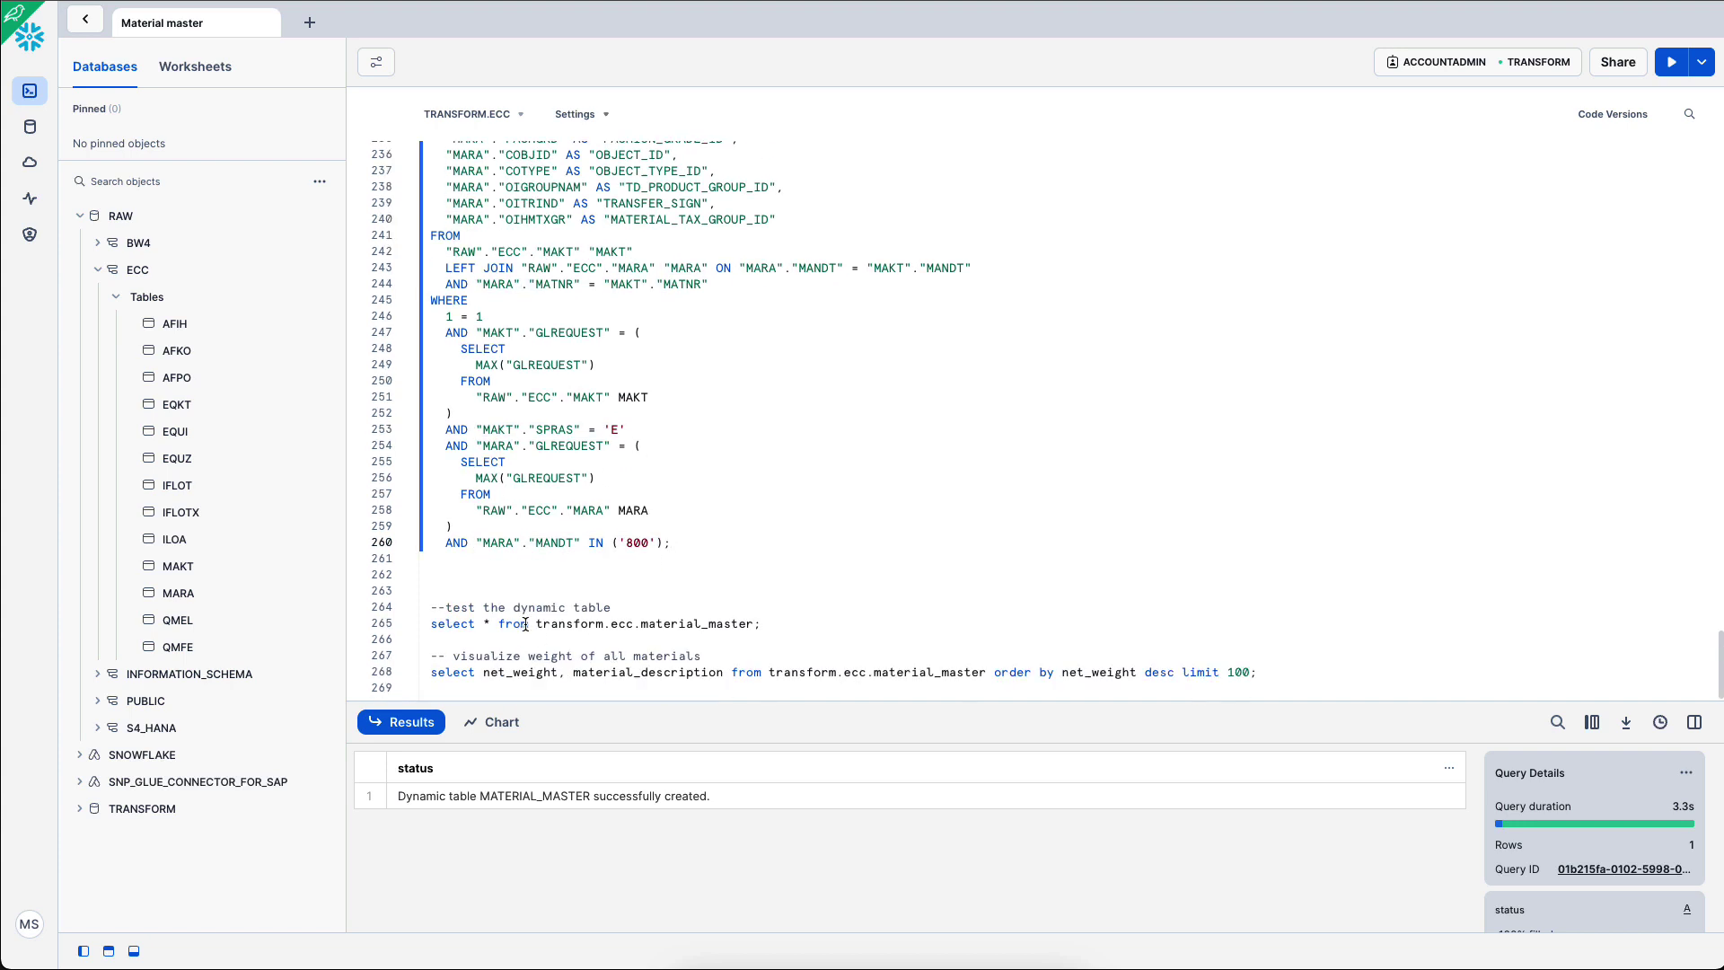
Step: Run the line 265 query selecting all MATERIAL_MASTER rows and inspect row 1's description, dates and industry sector
{"action": "left_click", "coordinate": [526, 624]}
{"action": "key", "text": "ctrl+Return"}
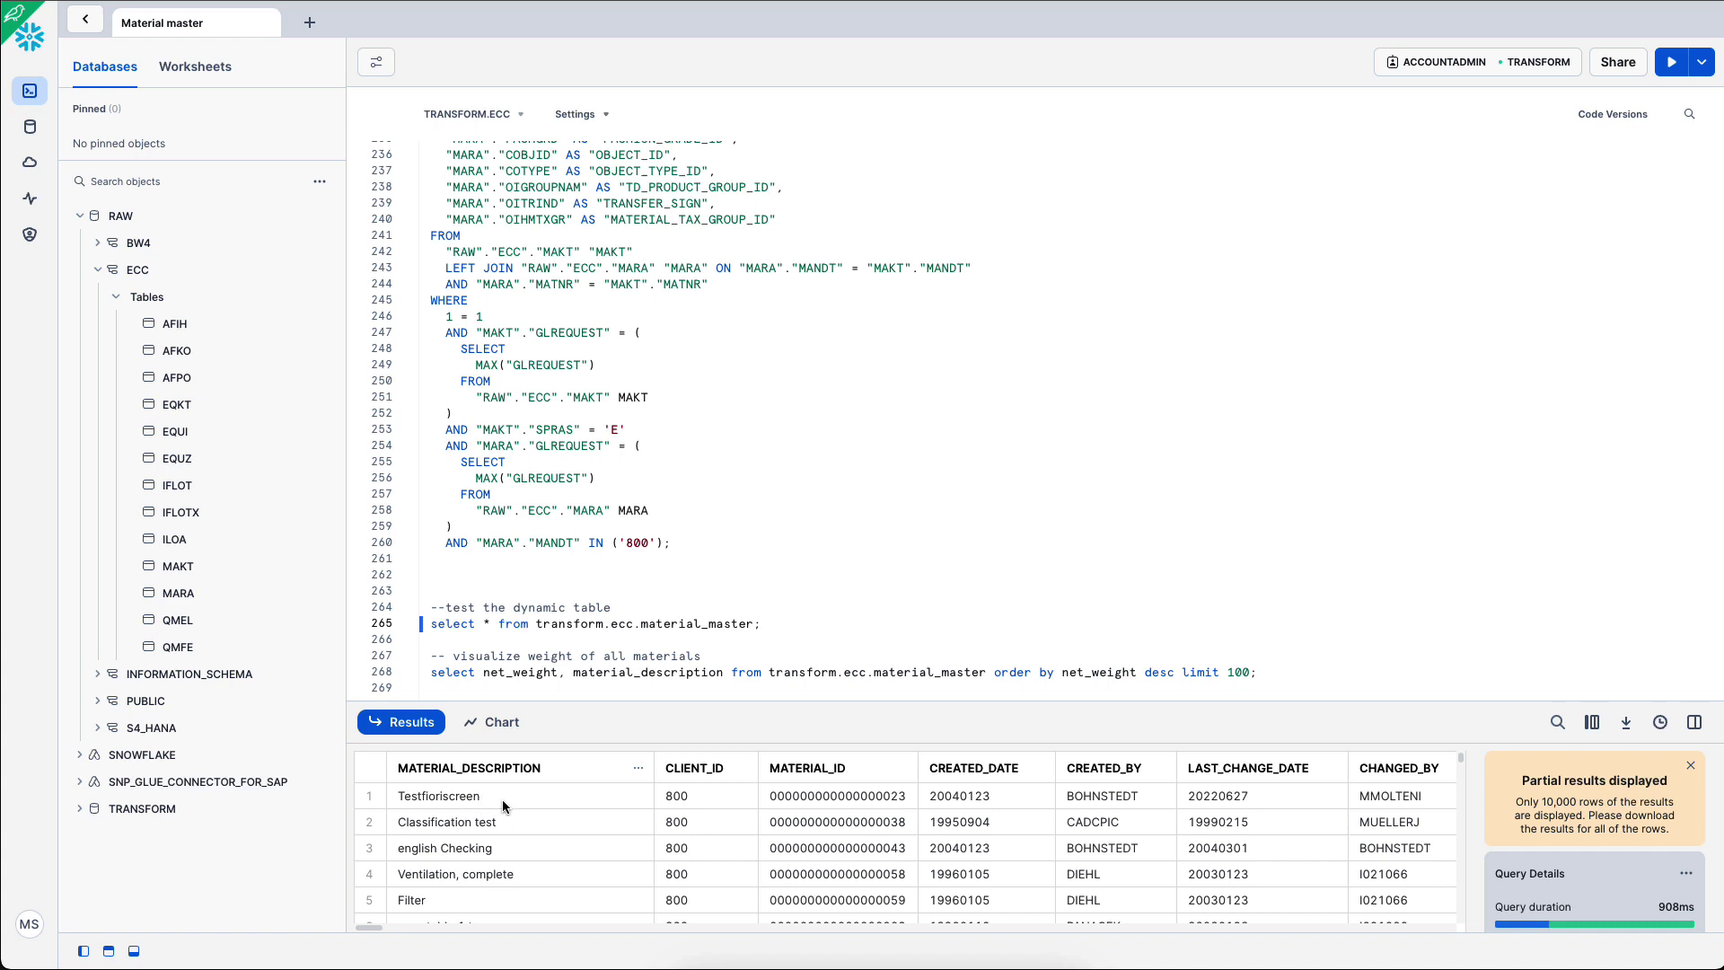
{"action": "left_click_drag", "start_coordinate": [607, 724], "coordinate": [605, 714]}
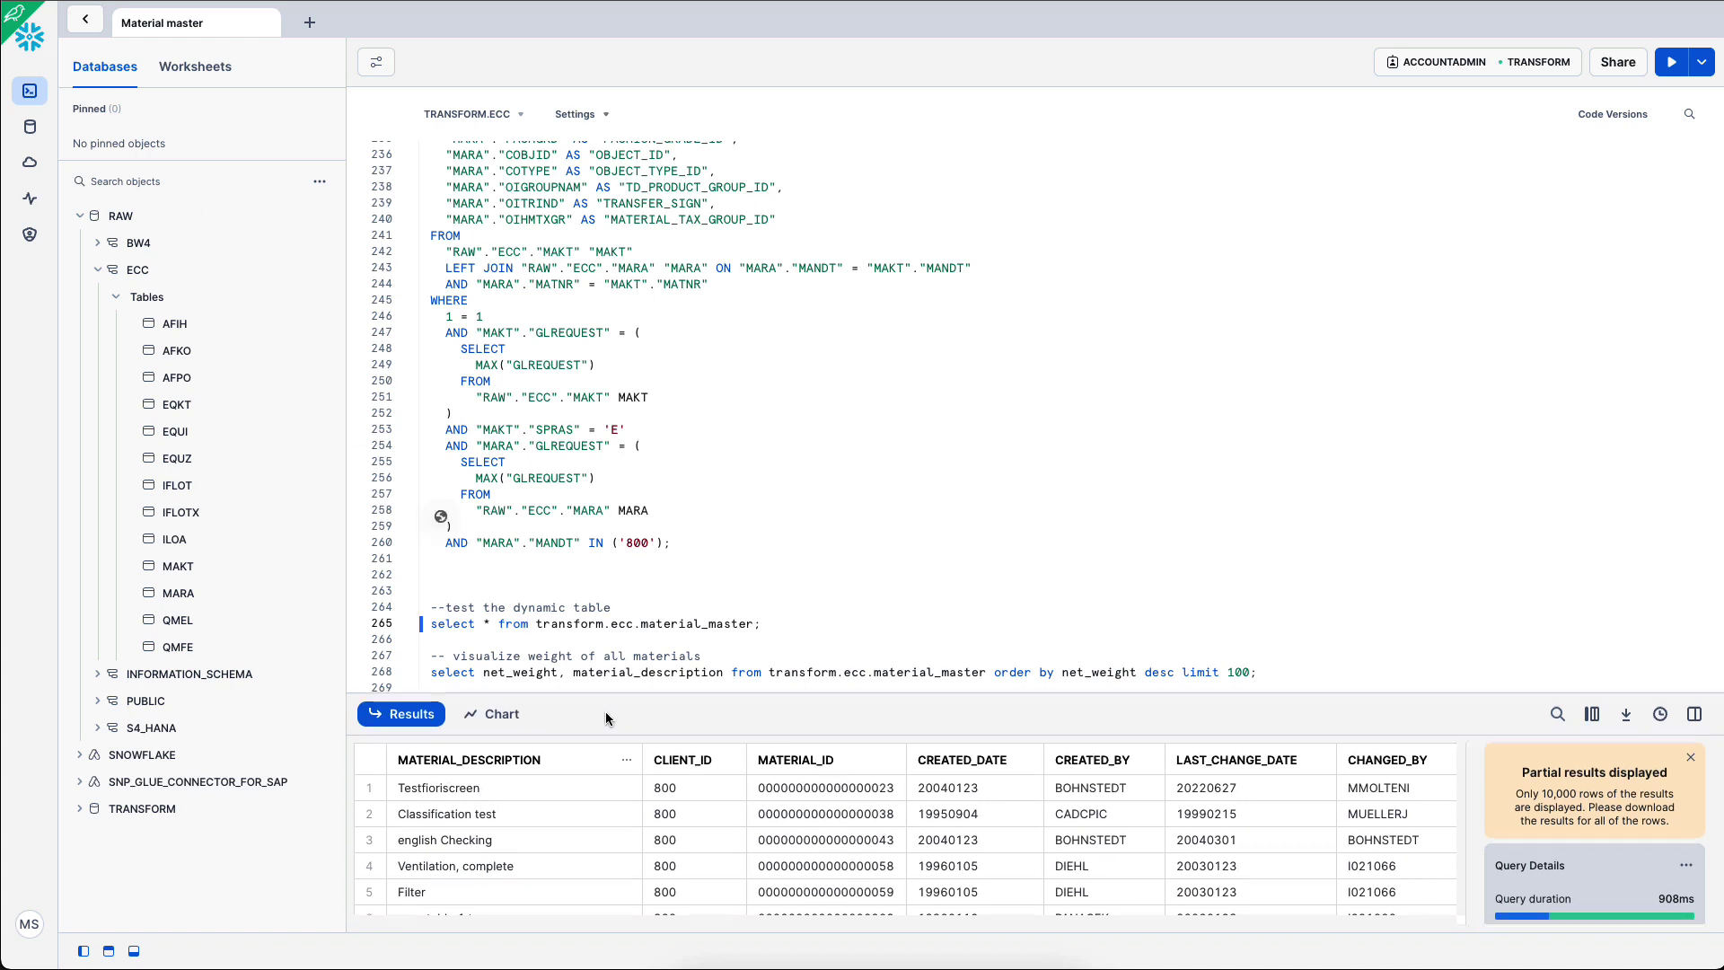
{"action": "left_click", "coordinate": [487, 783]}
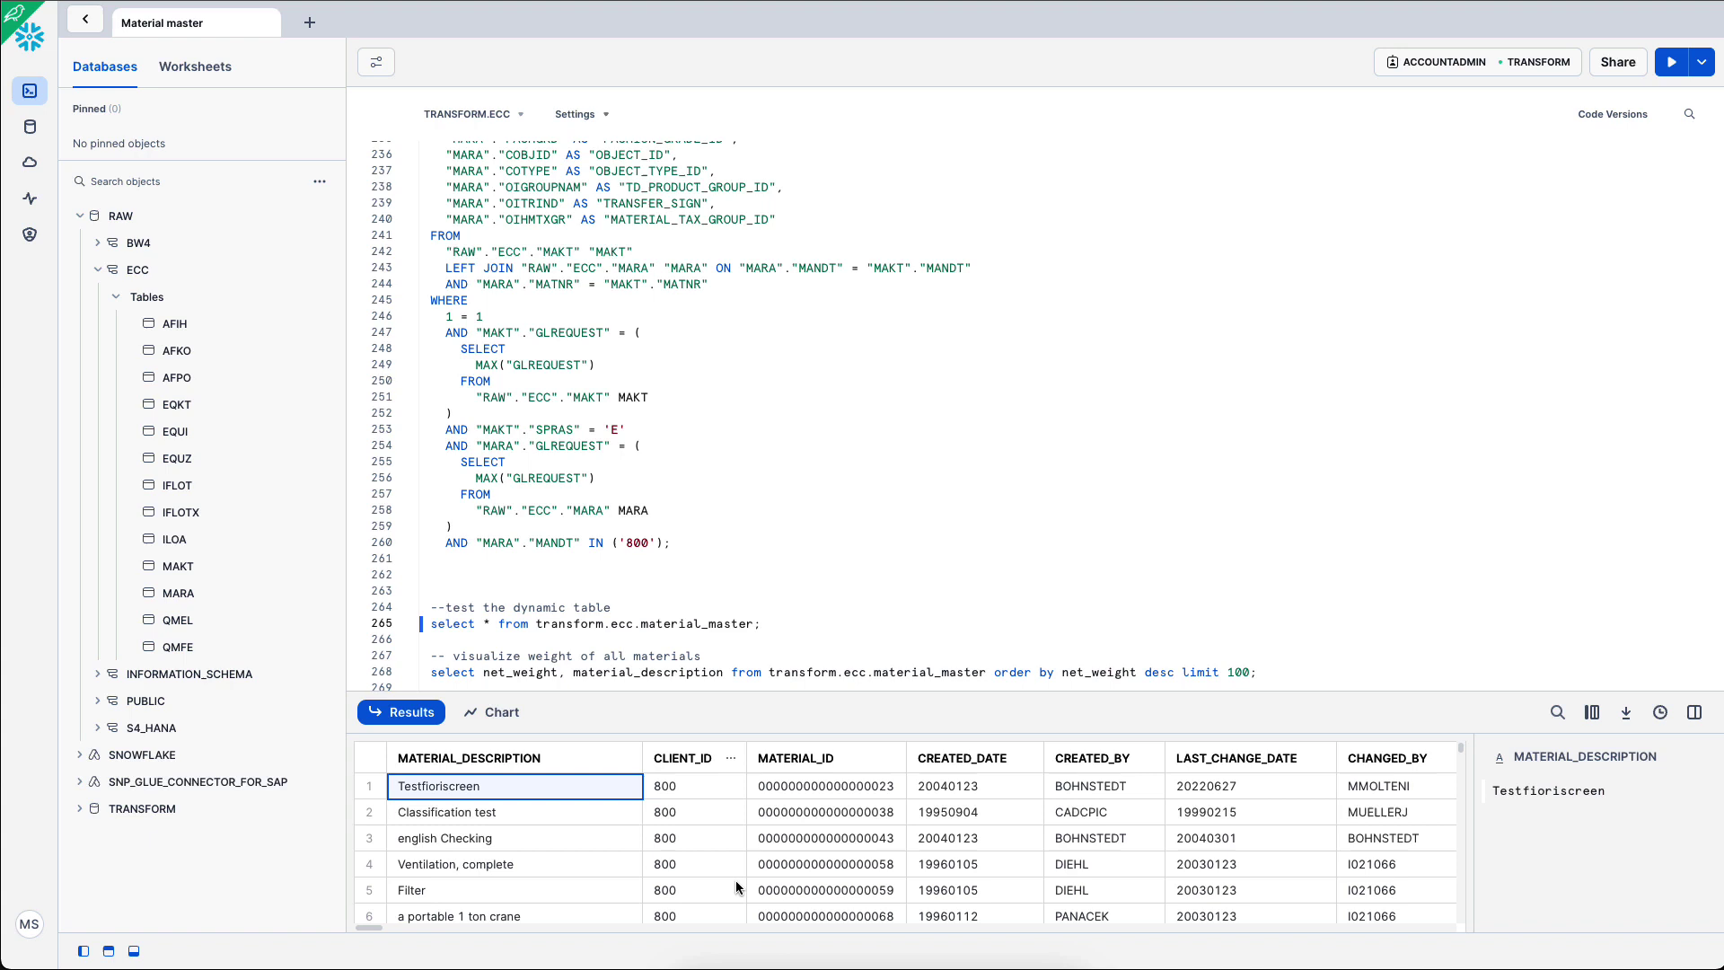
{"action": "left_click", "coordinate": [934, 785]}
{"action": "scroll", "coordinate": [1006, 818], "scroll_direction": "right", "scroll_amount": 3}
{"action": "key", "text": "Right"}
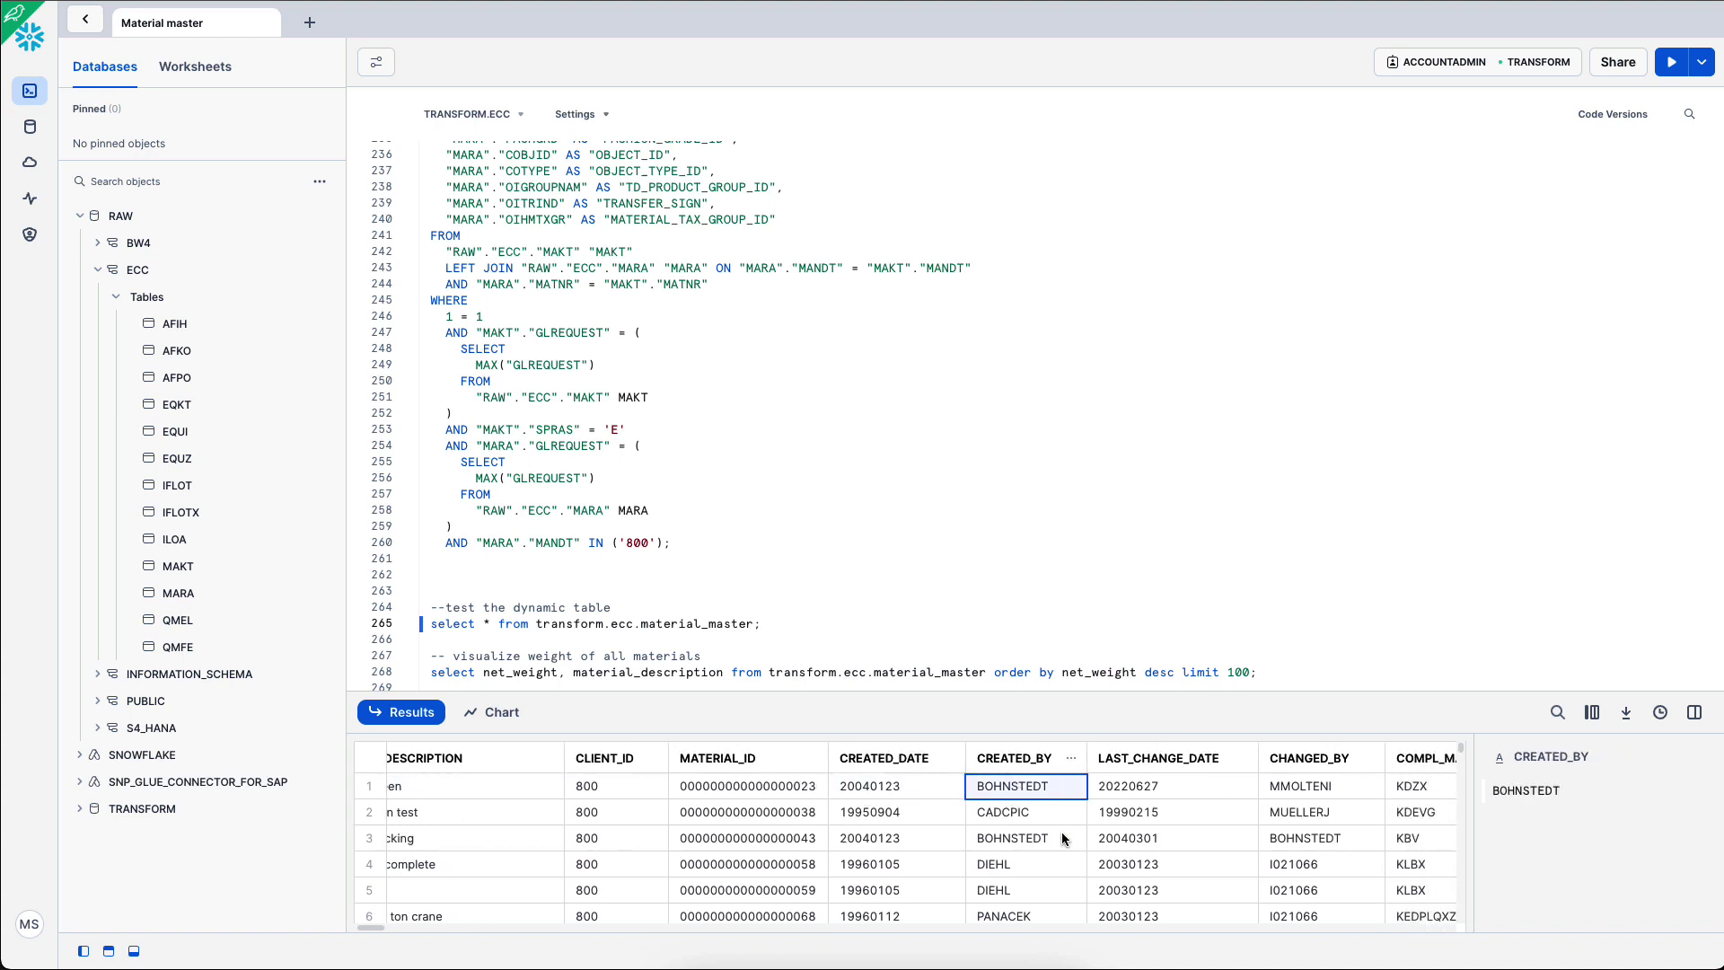
{"action": "scroll", "coordinate": [1060, 835], "scroll_direction": "right", "scroll_amount": 10}
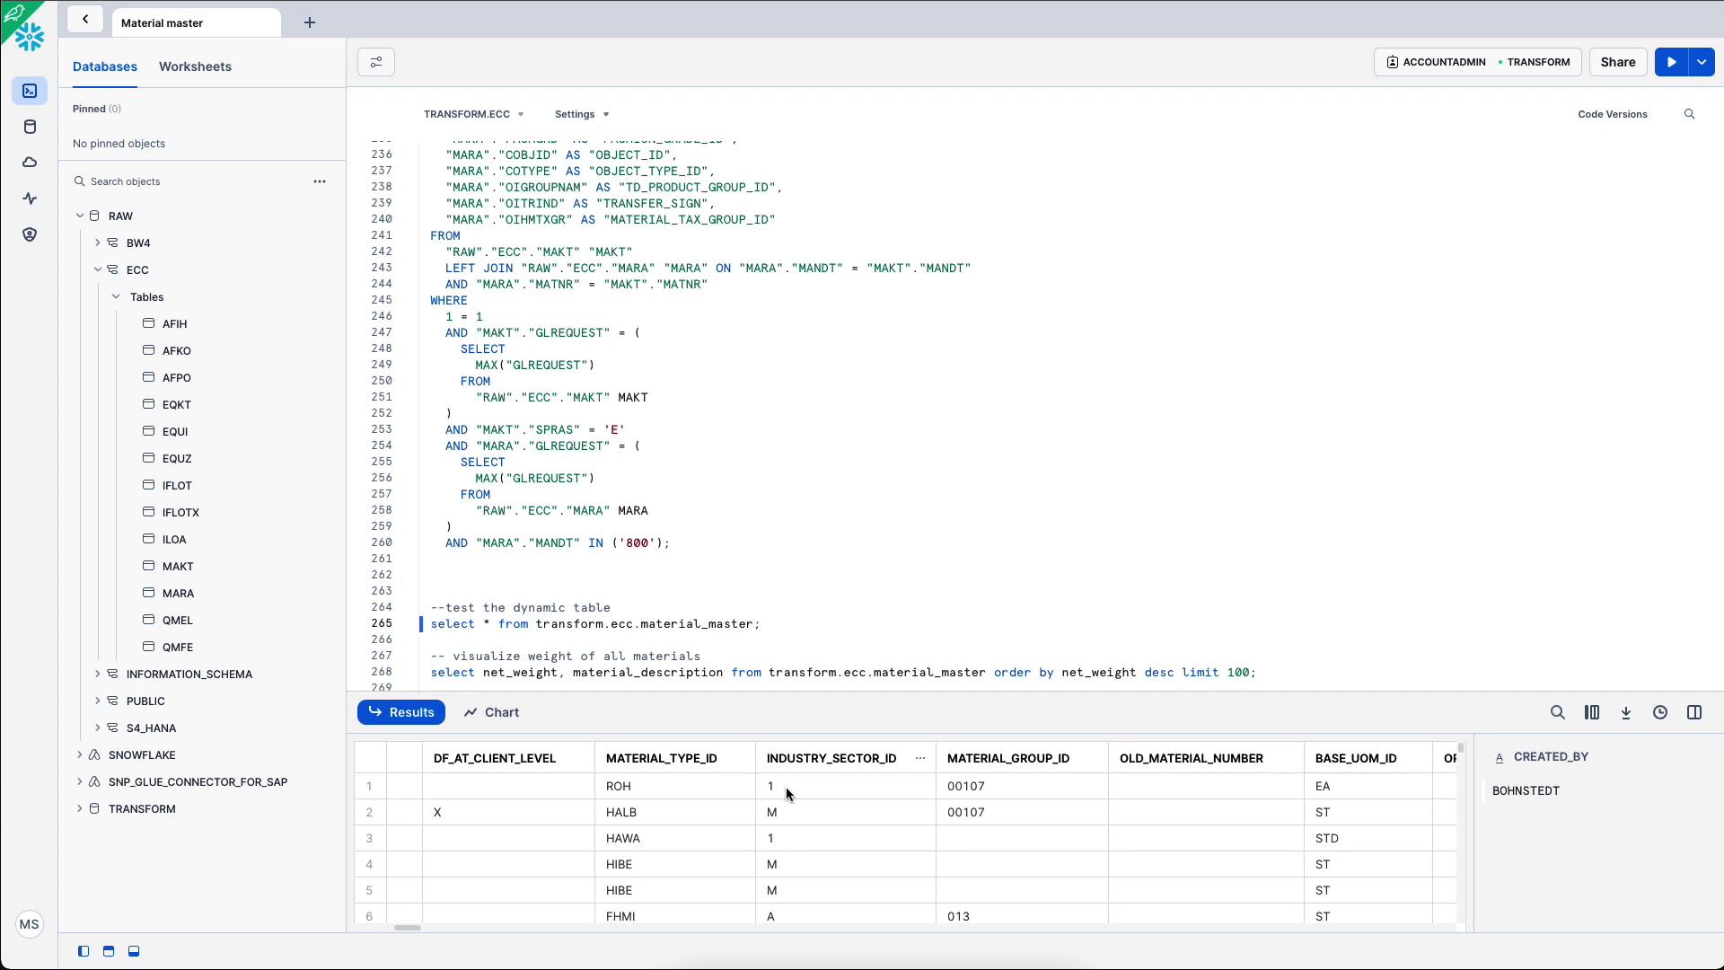
{"action": "left_click", "coordinate": [785, 786]}
Step: Browse the material group, BASE_UOM_ID and NET_WEIGHT values in the result grid
{"action": "key", "text": "Right"}
{"action": "scroll", "coordinate": [816, 821], "scroll_direction": "right", "scroll_amount": 7}
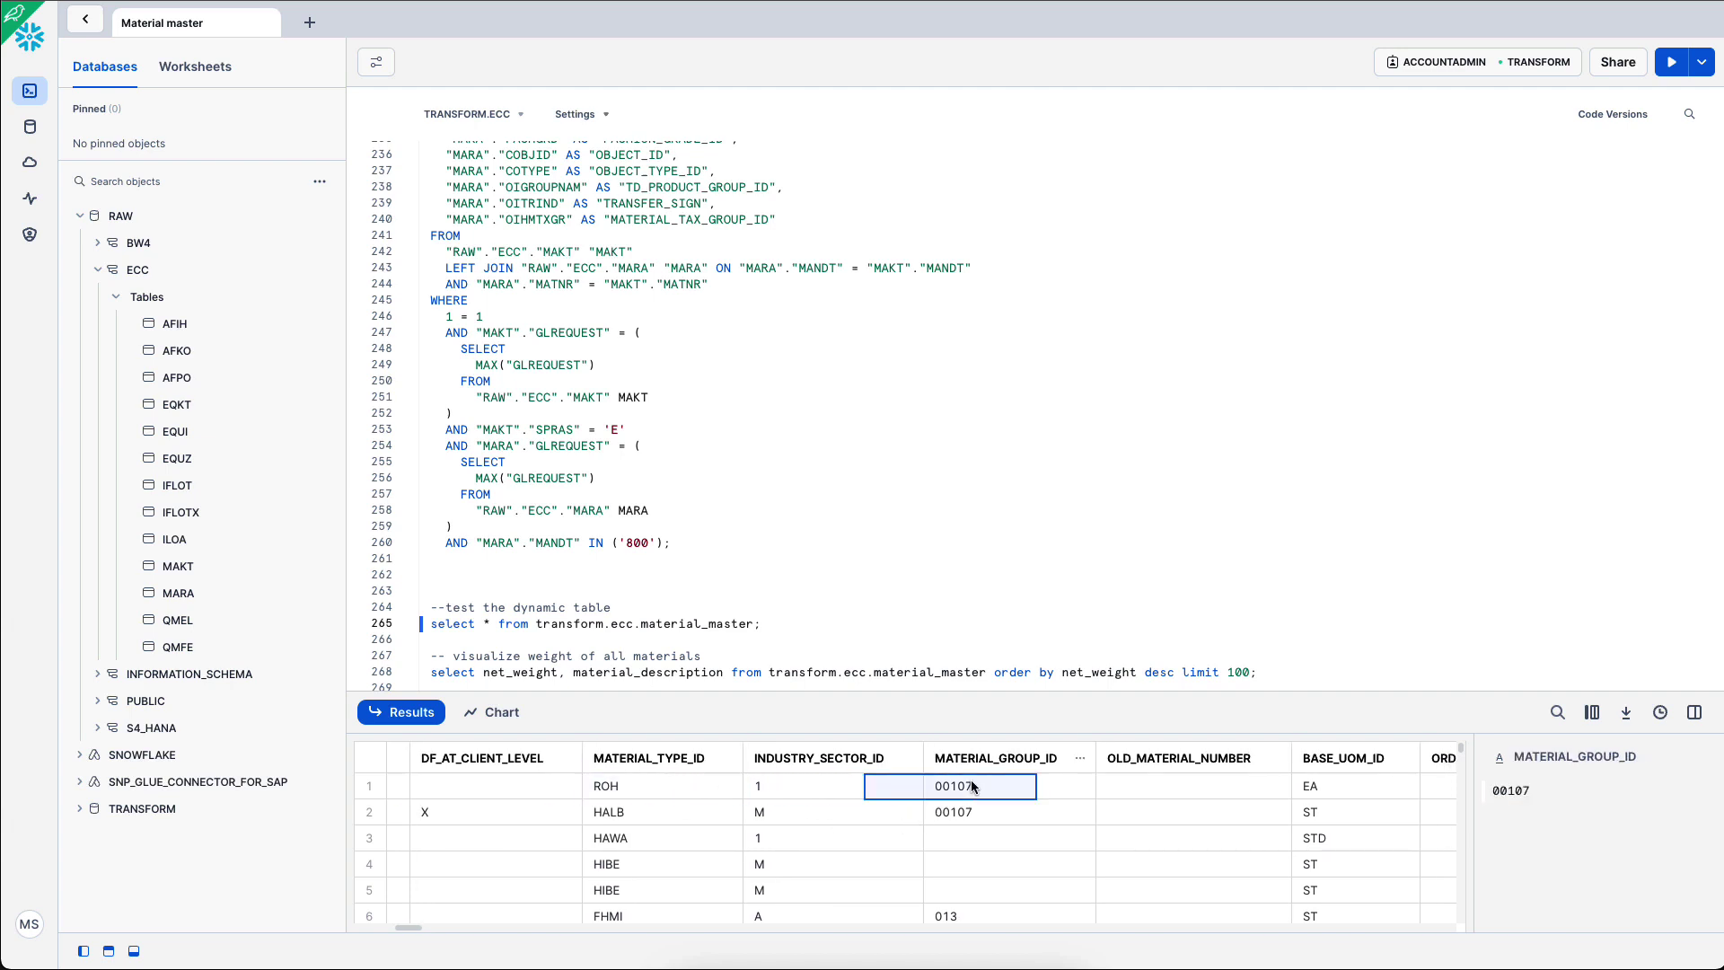
{"action": "left_click_drag", "start_coordinate": [954, 790], "coordinate": [961, 844]}
{"action": "scroll", "coordinate": [1033, 854], "scroll_direction": "right", "scroll_amount": 10}
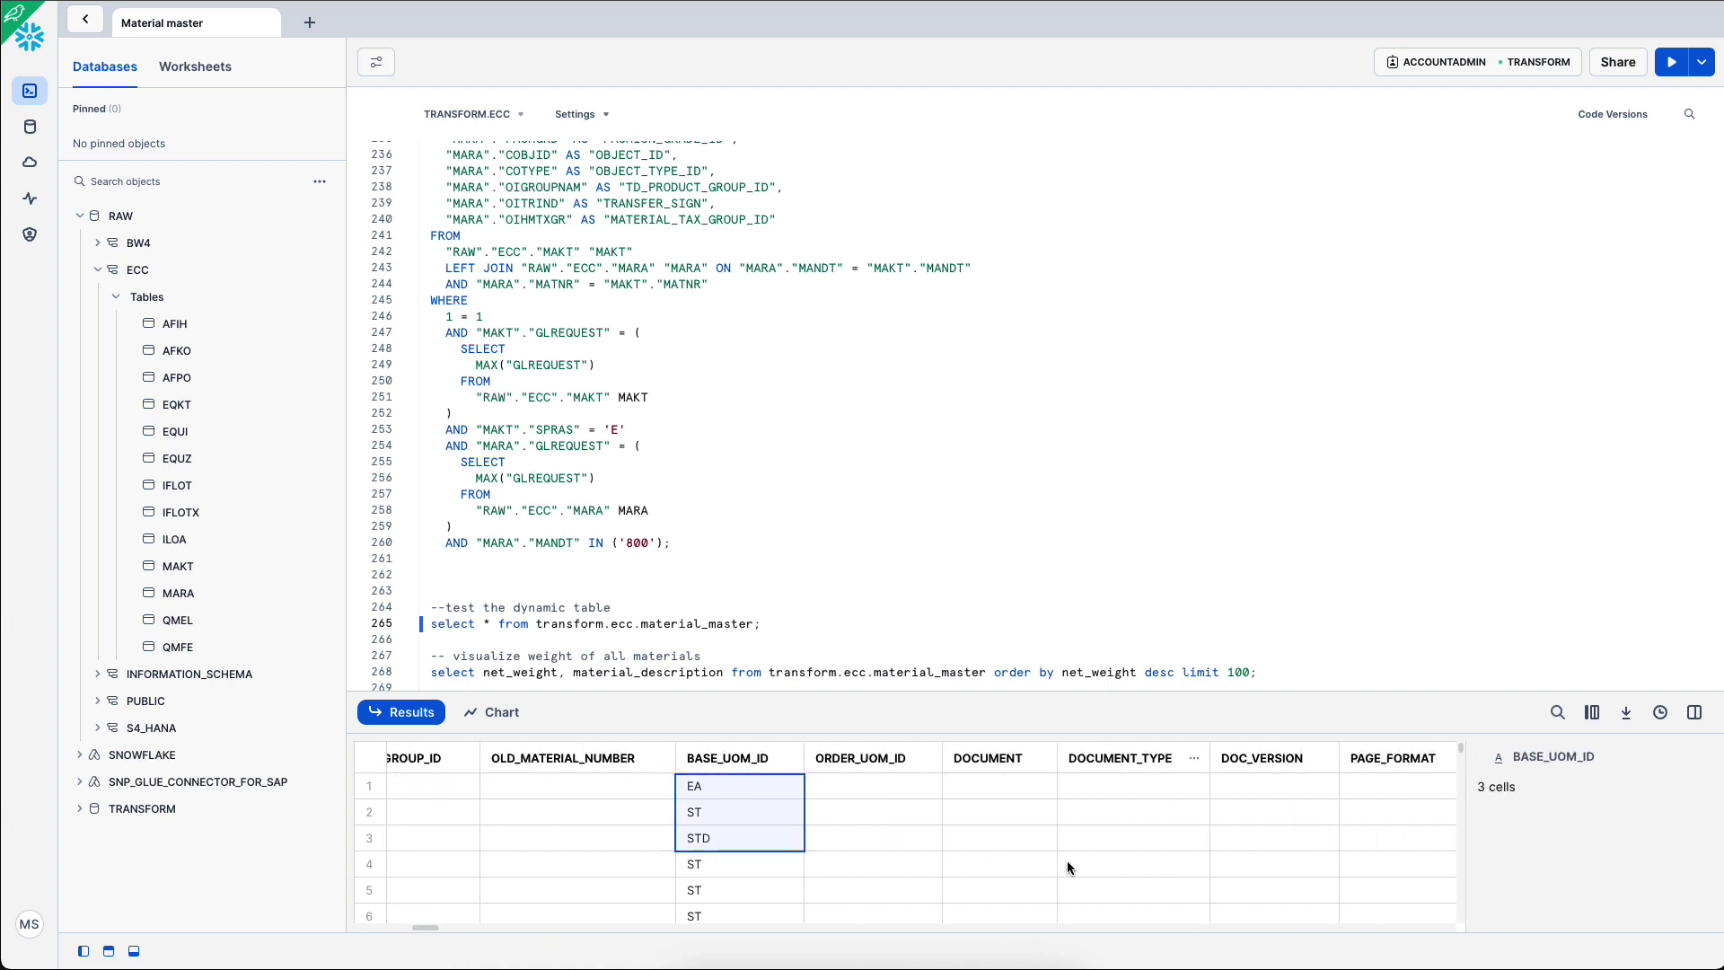
{"action": "scroll", "coordinate": [1065, 860], "scroll_direction": "right", "scroll_amount": 20}
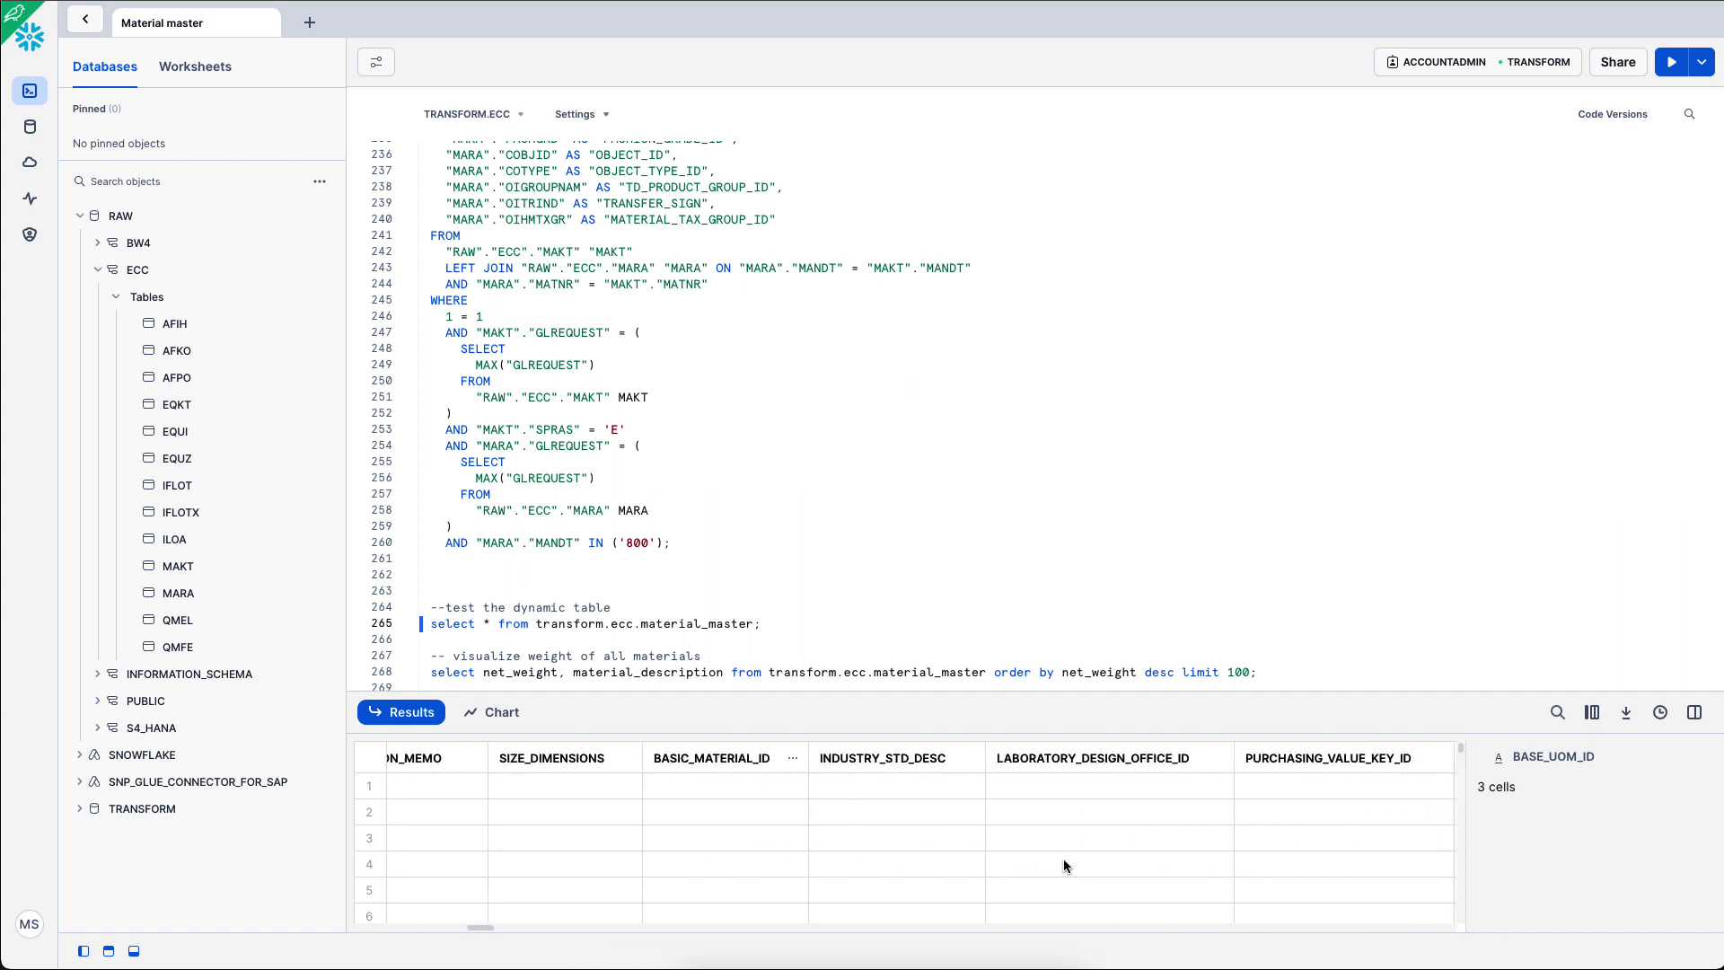
{"action": "scroll", "coordinate": [1063, 859], "scroll_direction": "left", "scroll_amount": 5}
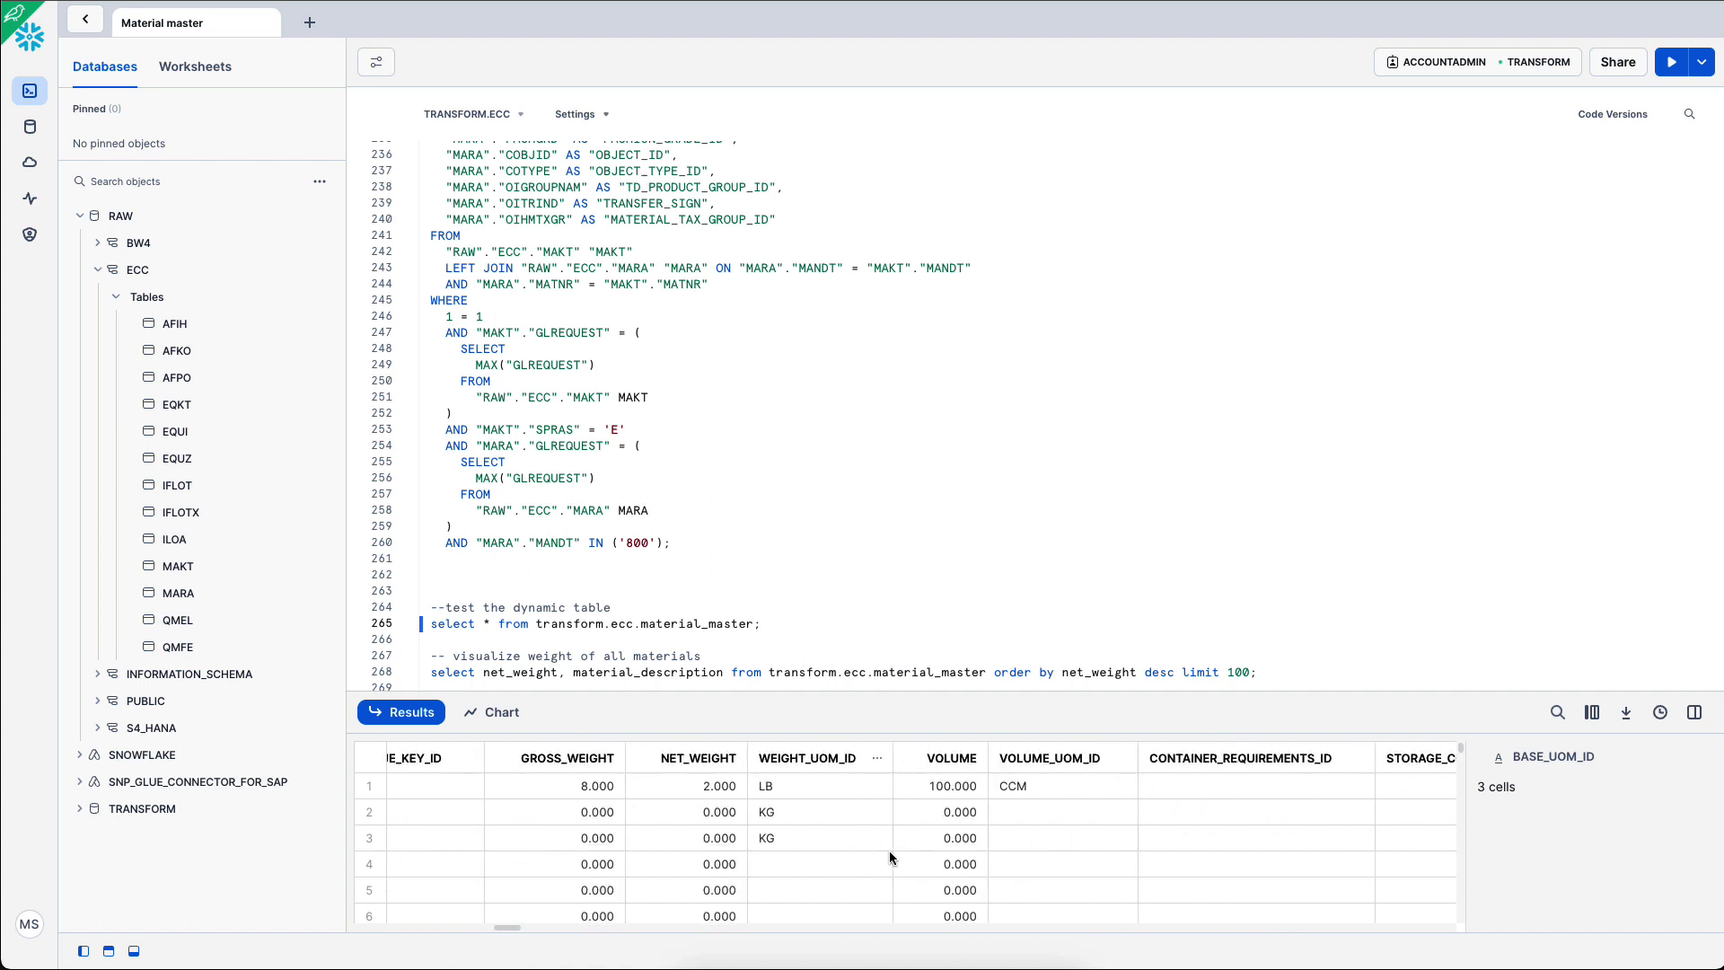
{"action": "left_click", "coordinate": [699, 790]}
{"action": "key", "text": "Down"}
{"action": "key", "text": "Down"}
{"action": "key", "text": "Down"}
{"action": "key", "text": "Down"}
{"action": "key", "text": "Down"}
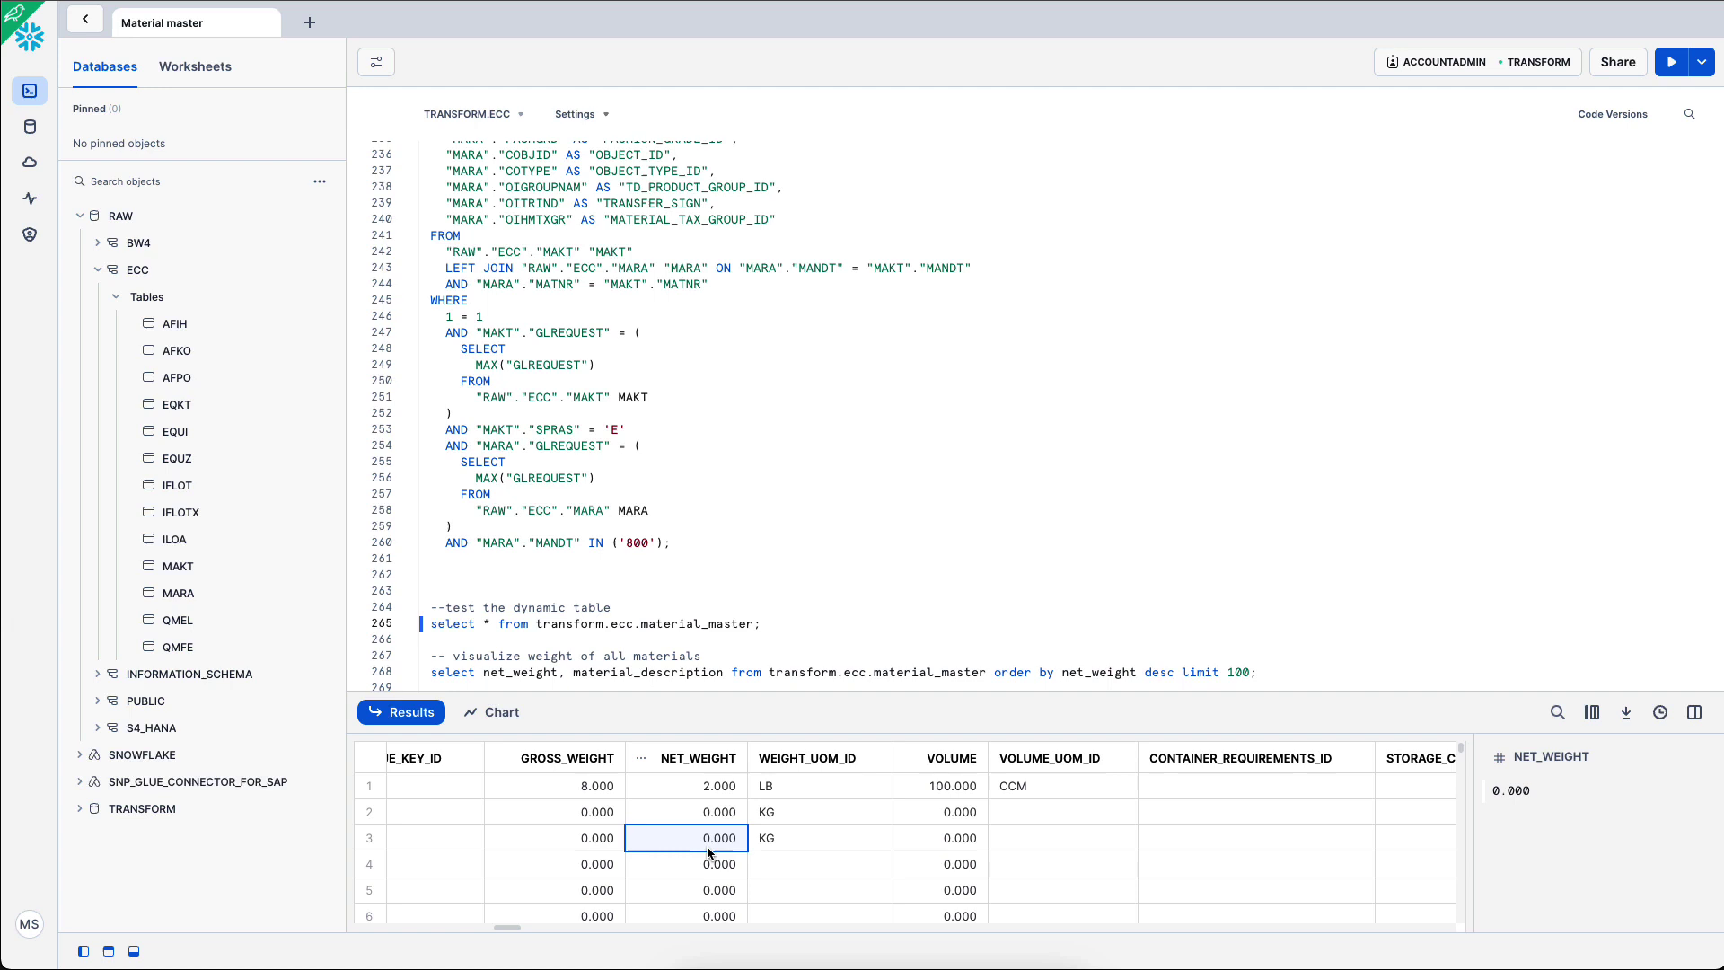
{"action": "scroll", "coordinate": [669, 507], "scroll_direction": "down", "scroll_amount": 1}
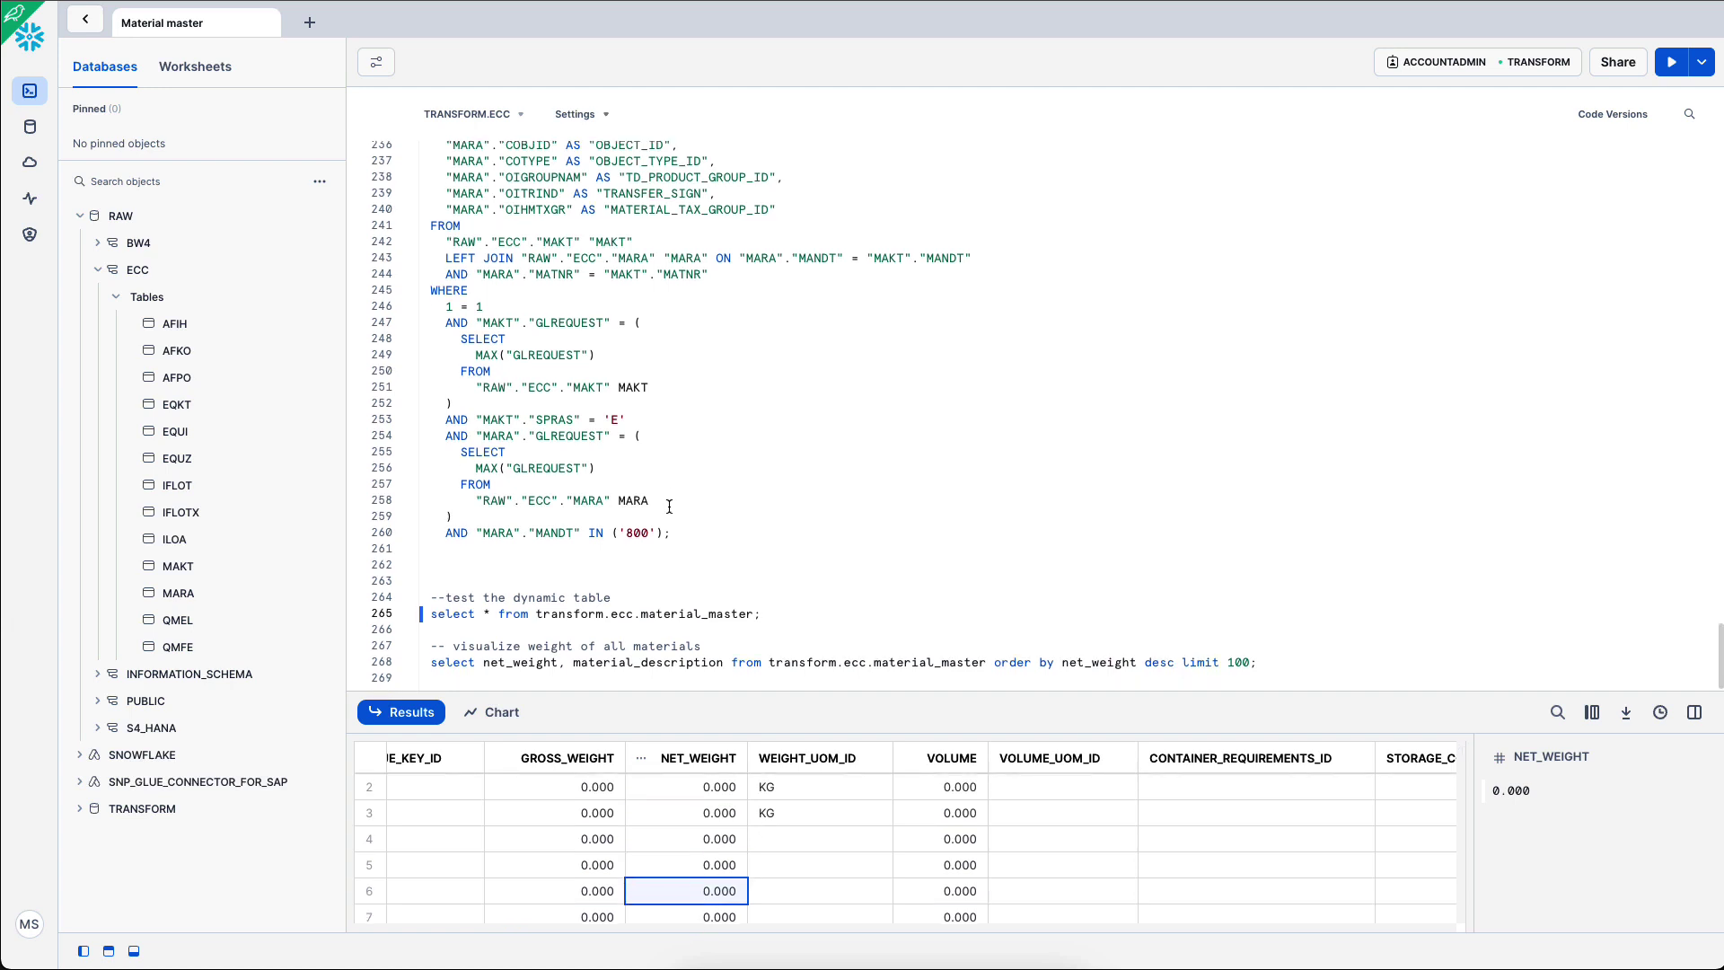
Step: Run the line 268 query listing net weight by material description, heaviest first
{"action": "left_click", "coordinate": [579, 665]}
{"action": "double_click", "coordinate": [515, 665]}
{"action": "left_click", "coordinate": [619, 665]}
{"action": "key", "text": "ctrl+Return"}
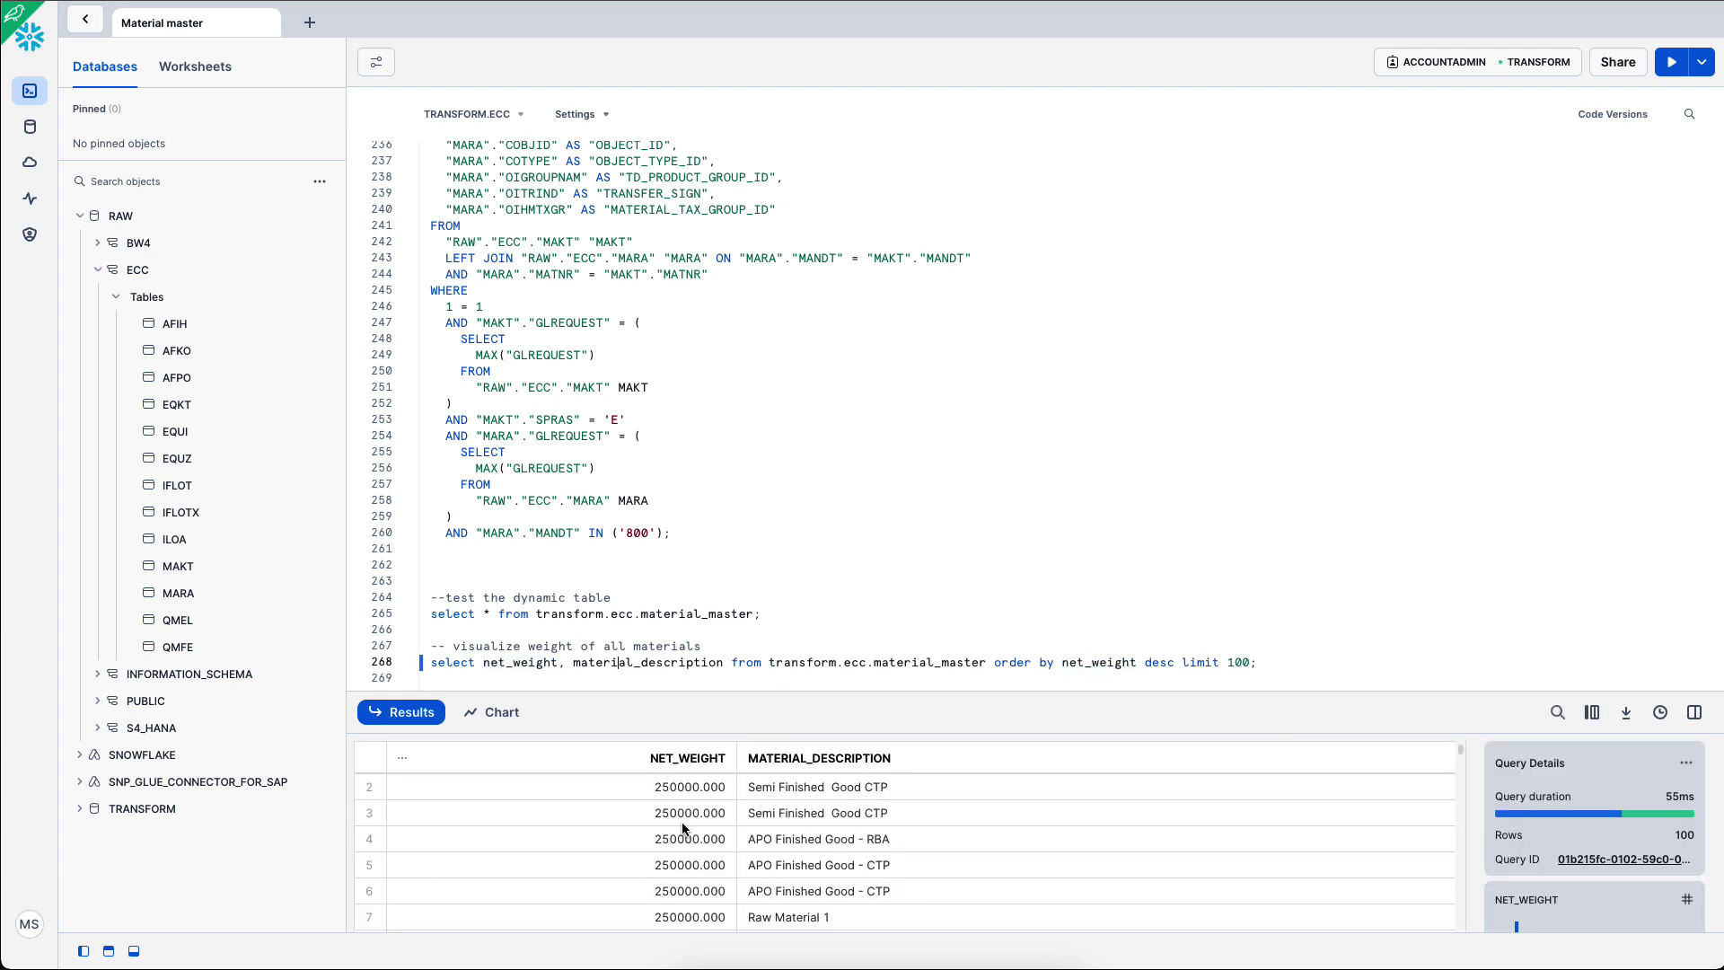
Step: Show the results as a bar chart of NET_WEIGHT per material description, enlarged, then restored
{"action": "scroll", "coordinate": [691, 822], "scroll_direction": "down", "scroll_amount": 3}
{"action": "scroll", "coordinate": [691, 823], "scroll_direction": "up", "scroll_amount": 3}
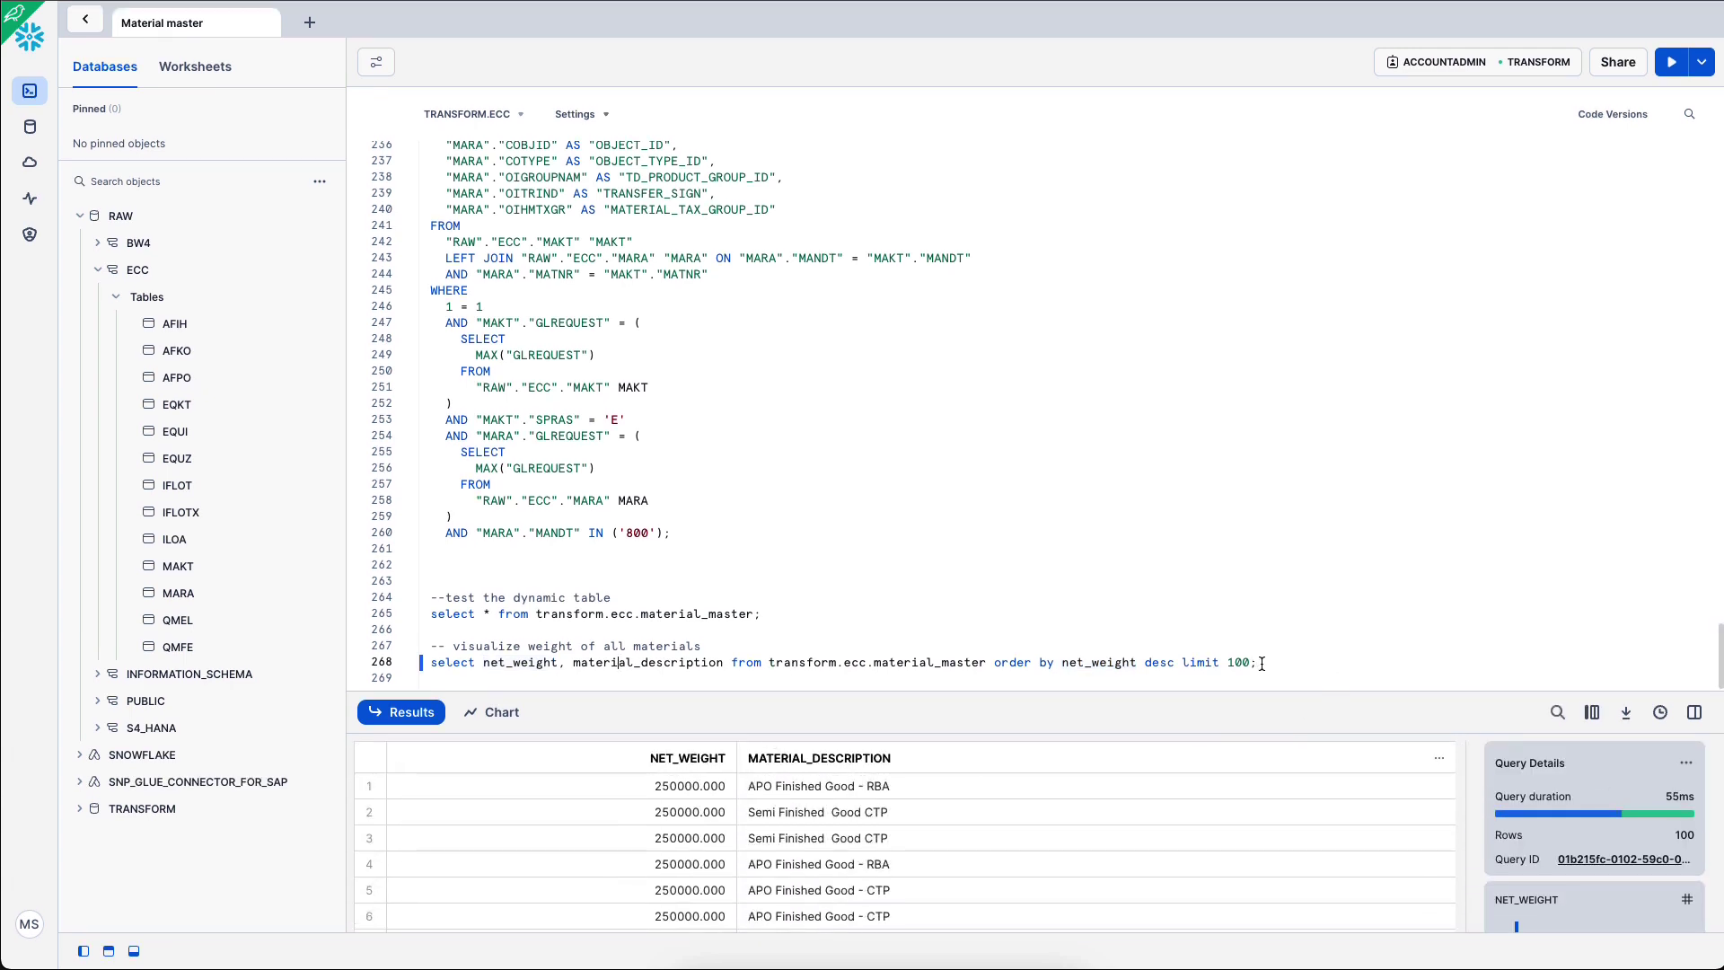
{"action": "left_click", "coordinate": [493, 714]}
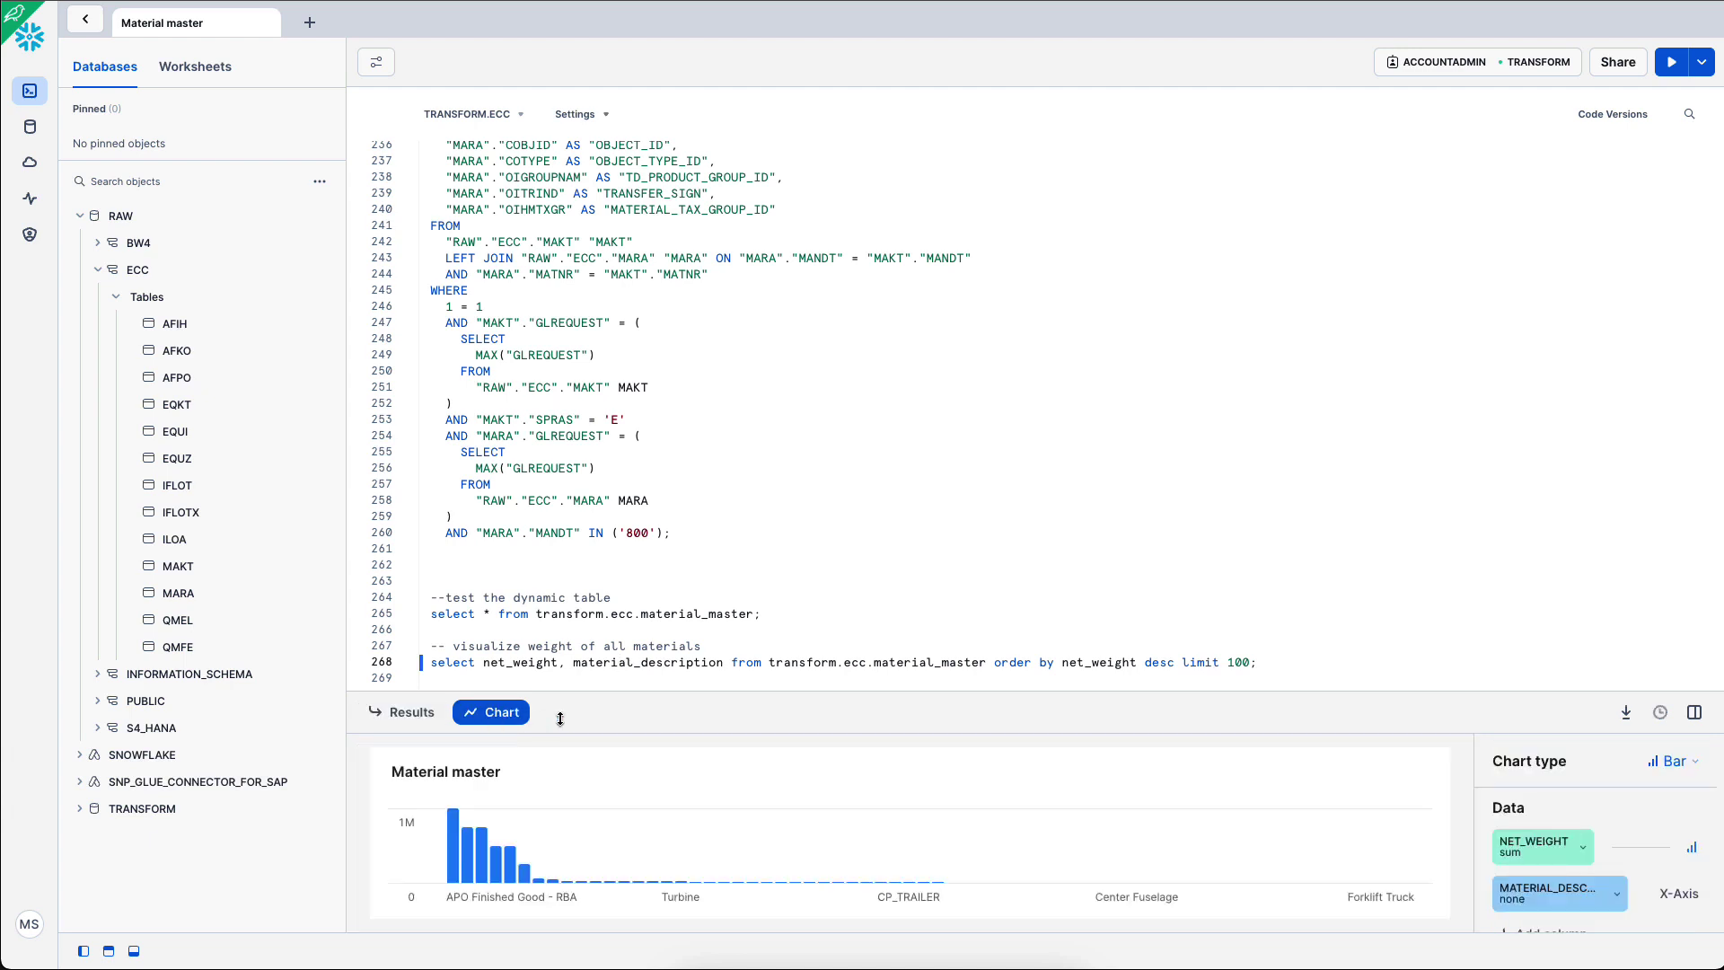
{"action": "left_click_drag", "start_coordinate": [604, 714], "coordinate": [639, 109]}
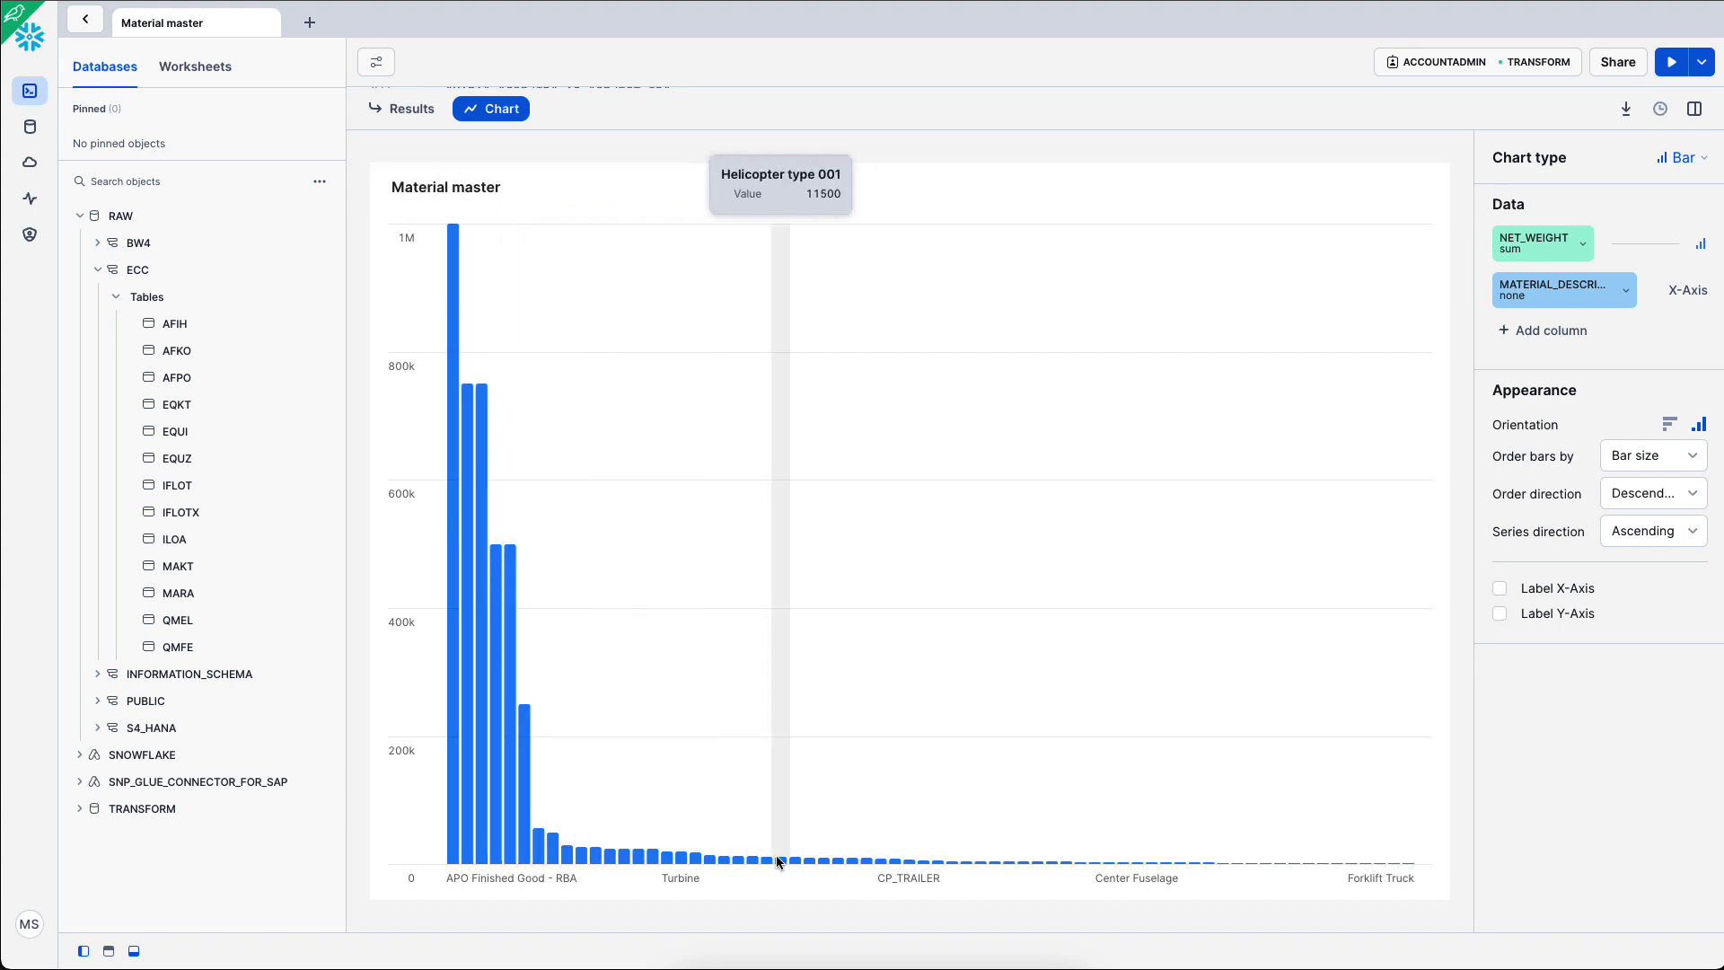
{"action": "left_click_drag", "start_coordinate": [678, 122], "coordinate": [683, 709]}
Step: Review the dynamic table's create statement and its 1 hour target lag at the top of the worksheet
{"action": "scroll", "coordinate": [574, 492], "scroll_direction": "up", "scroll_amount": 20}
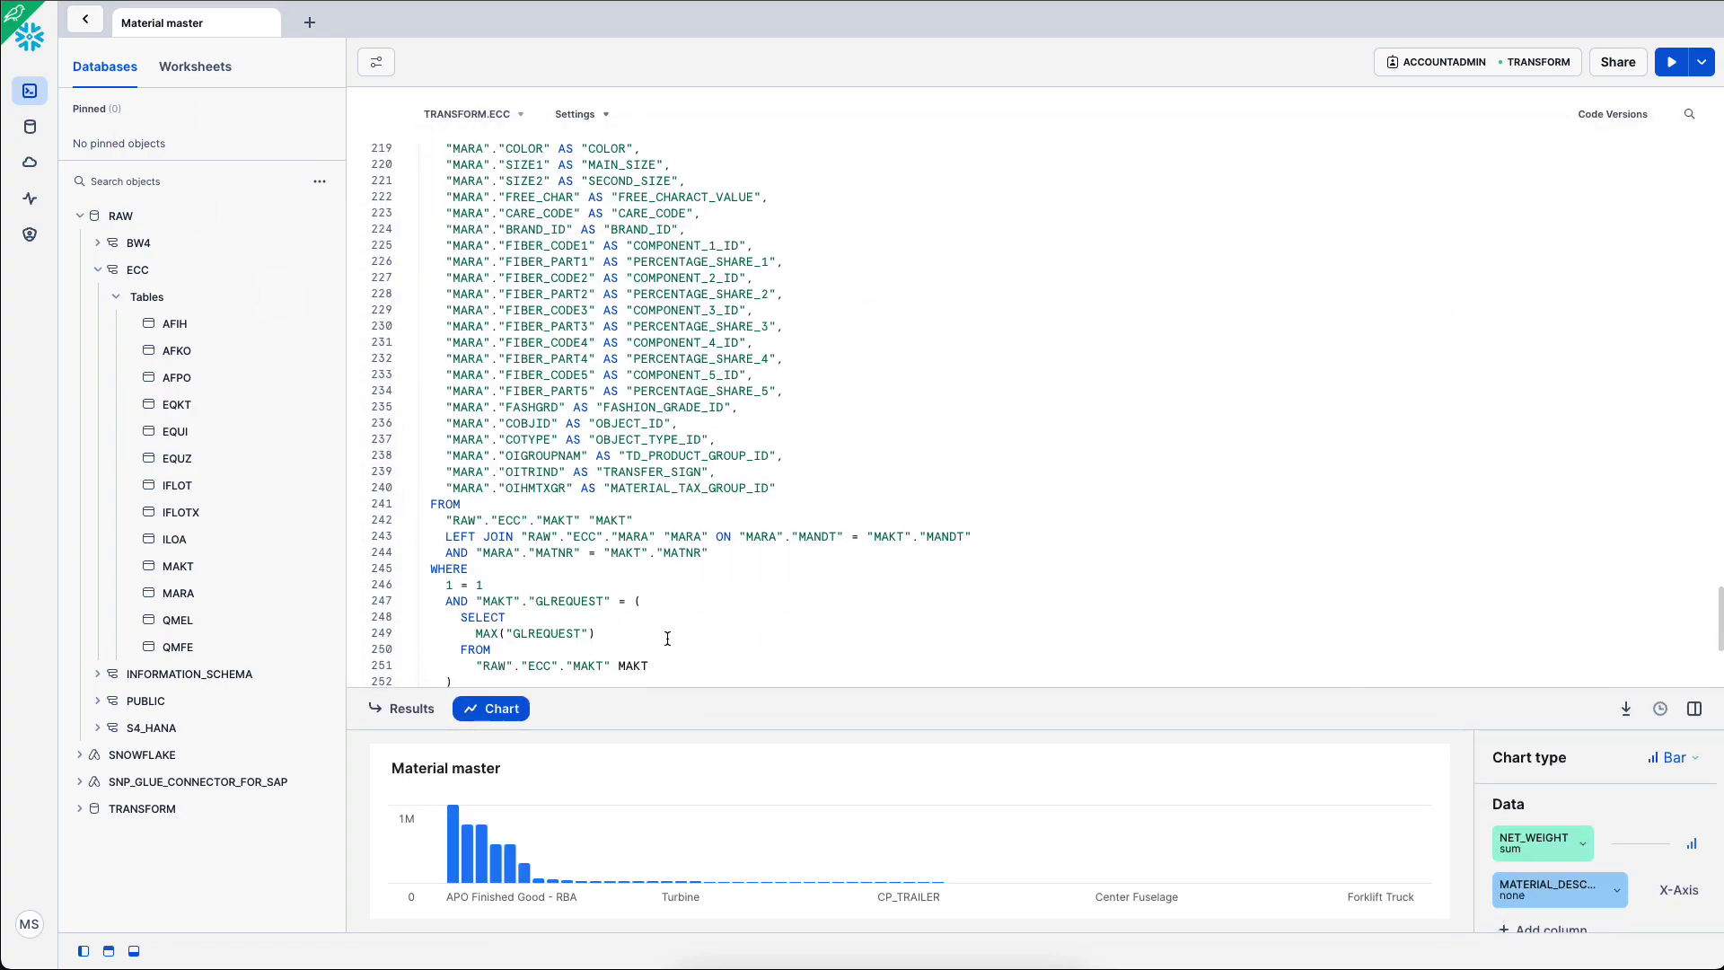
{"action": "scroll", "coordinate": [575, 491], "scroll_direction": "up", "scroll_amount": 20}
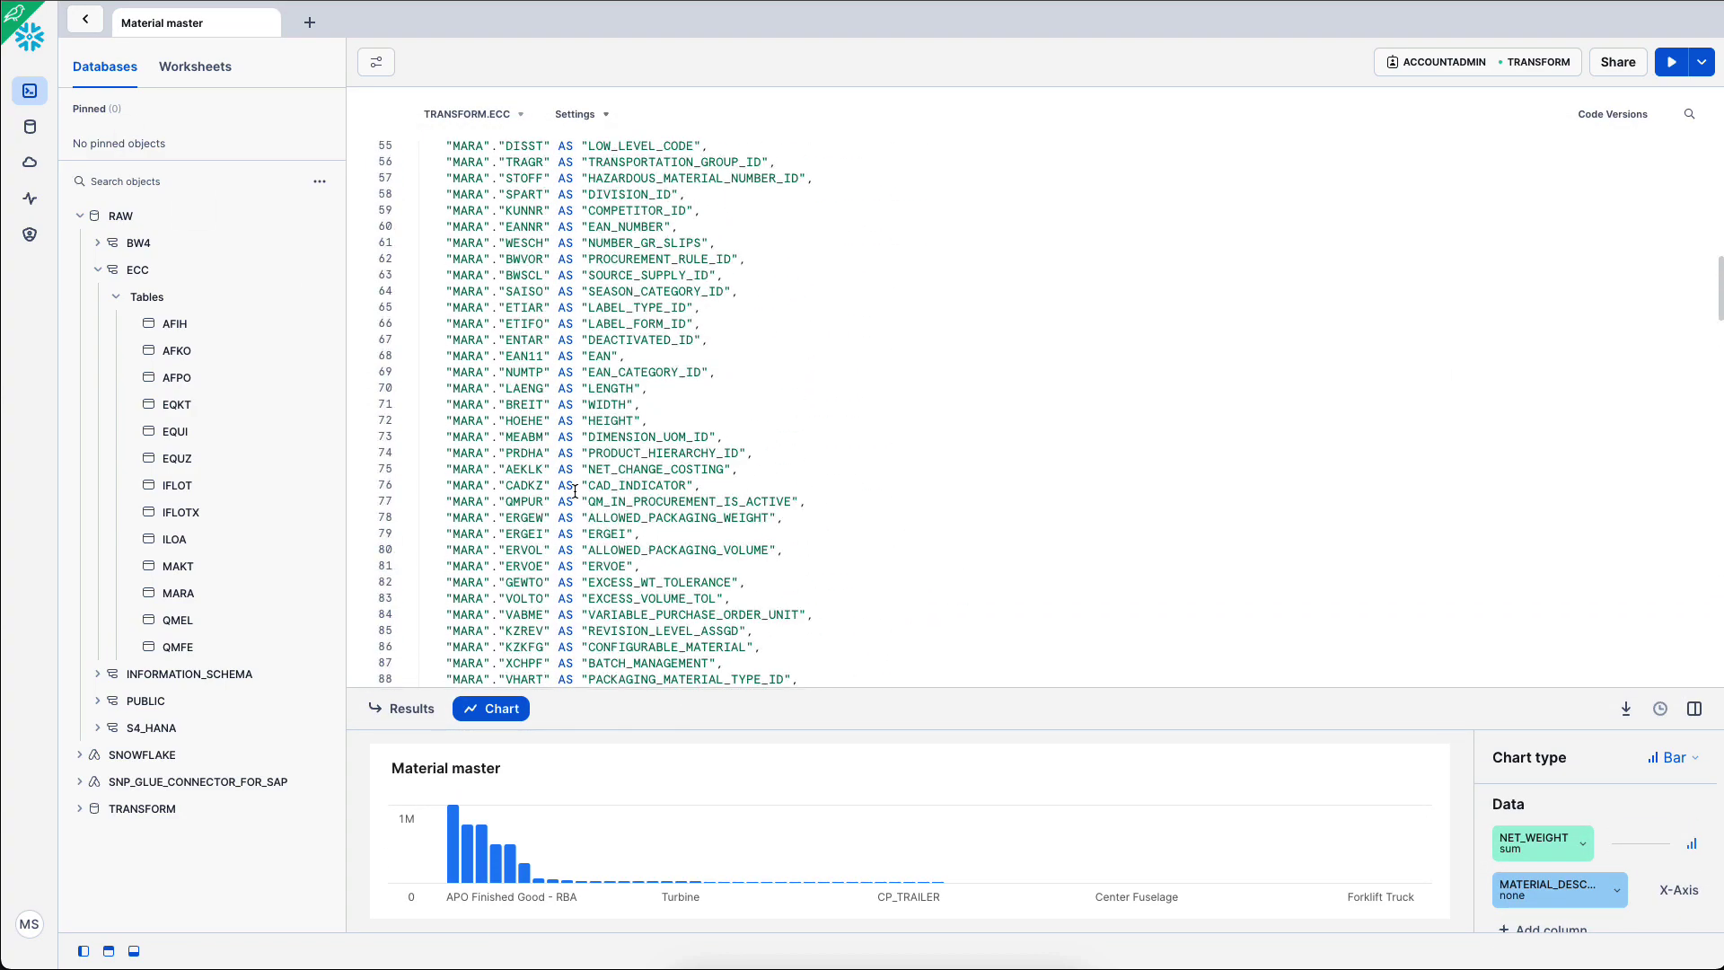
{"action": "left_click_drag", "start_coordinate": [598, 267], "coordinate": [431, 250]}
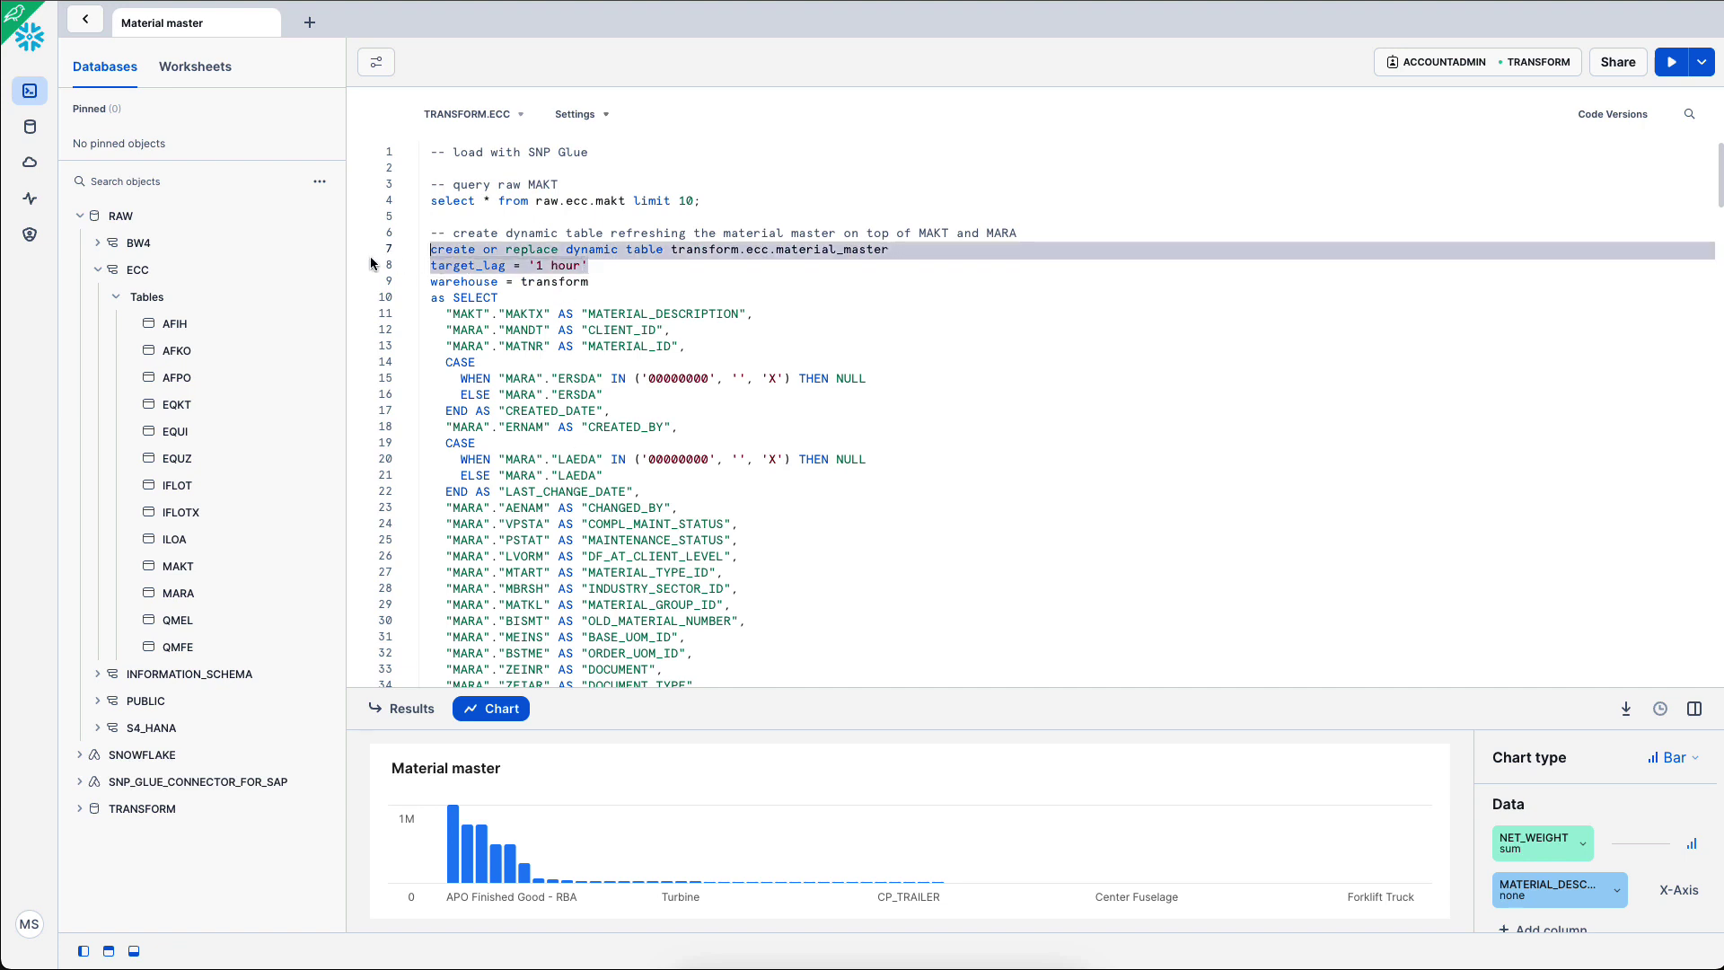
{"action": "left_click", "coordinate": [513, 266]}
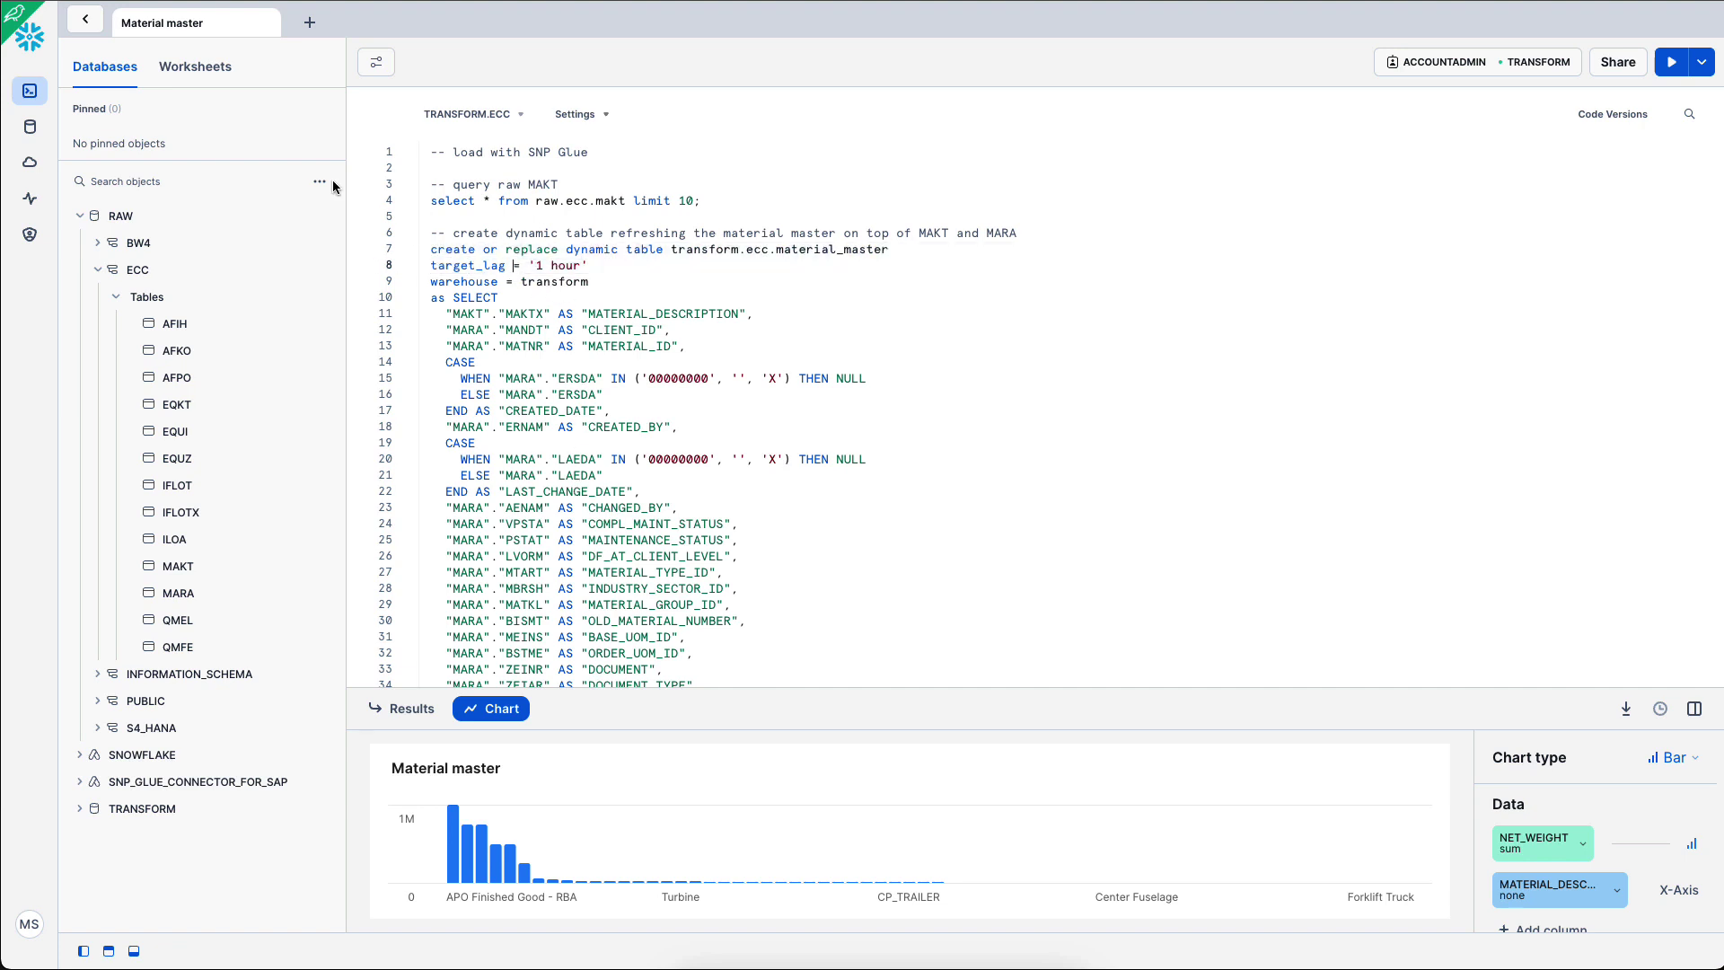
Step: Browse RAW.ECC's tables, then open the TRANSFORM.ECC MATERIAL_MASTER dynamic table's details page
{"action": "left_click", "coordinate": [82, 19]}
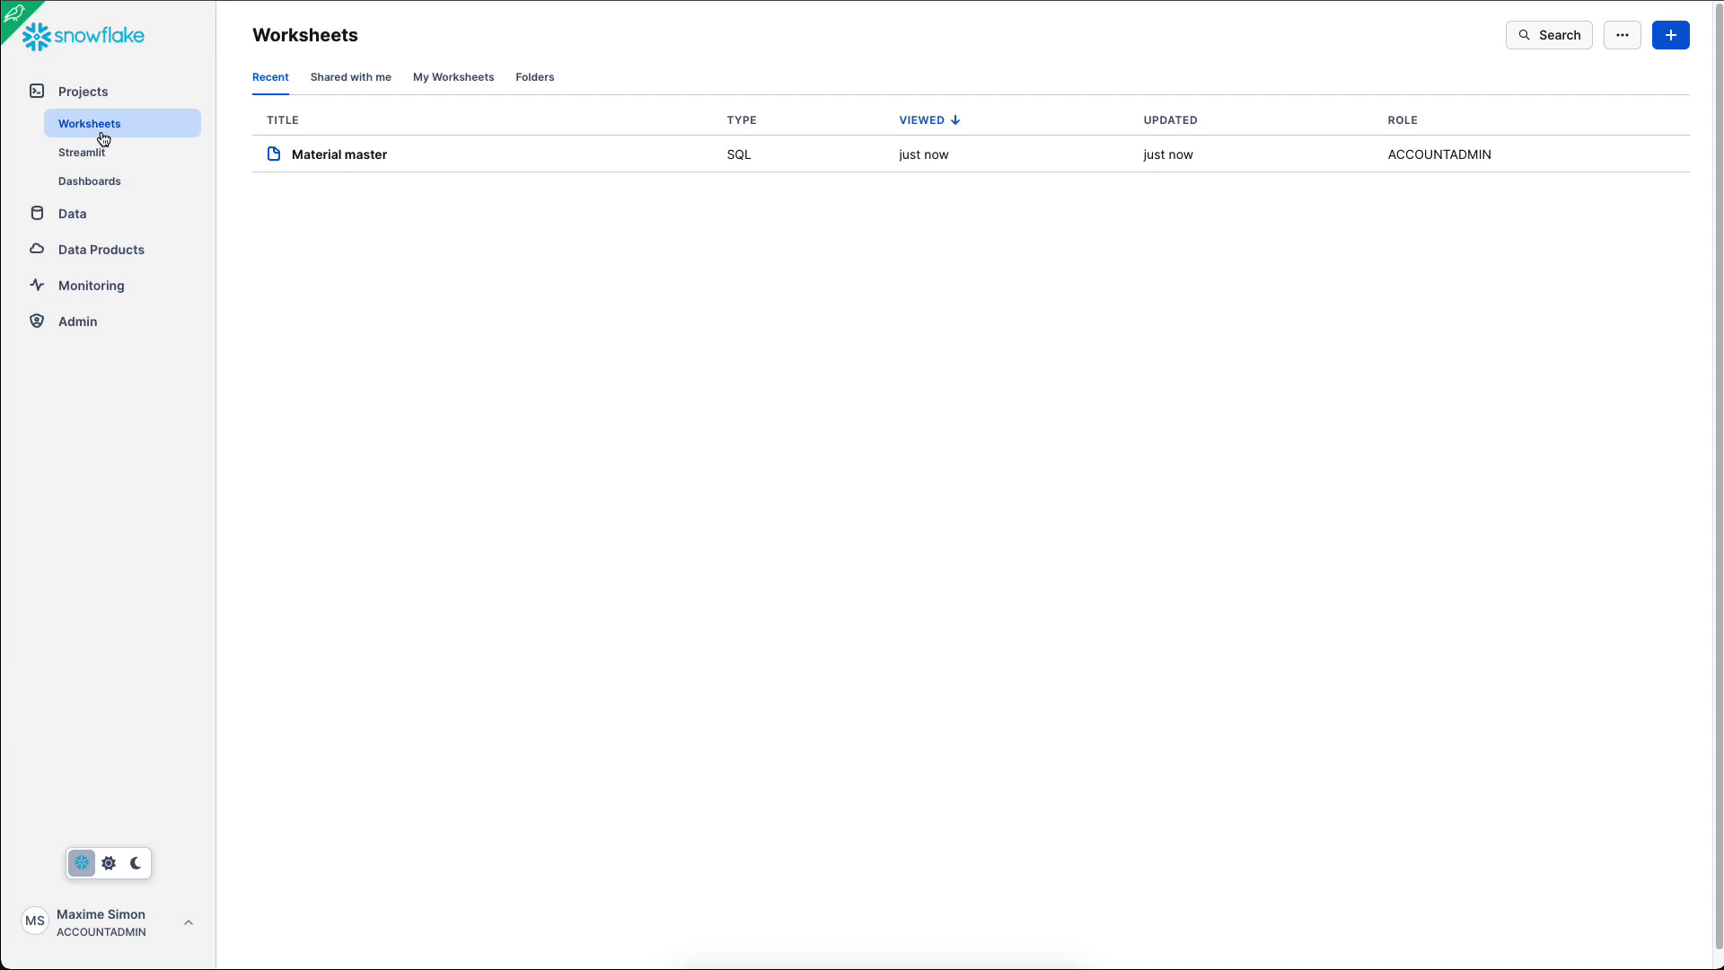
{"action": "left_click", "coordinate": [73, 220]}
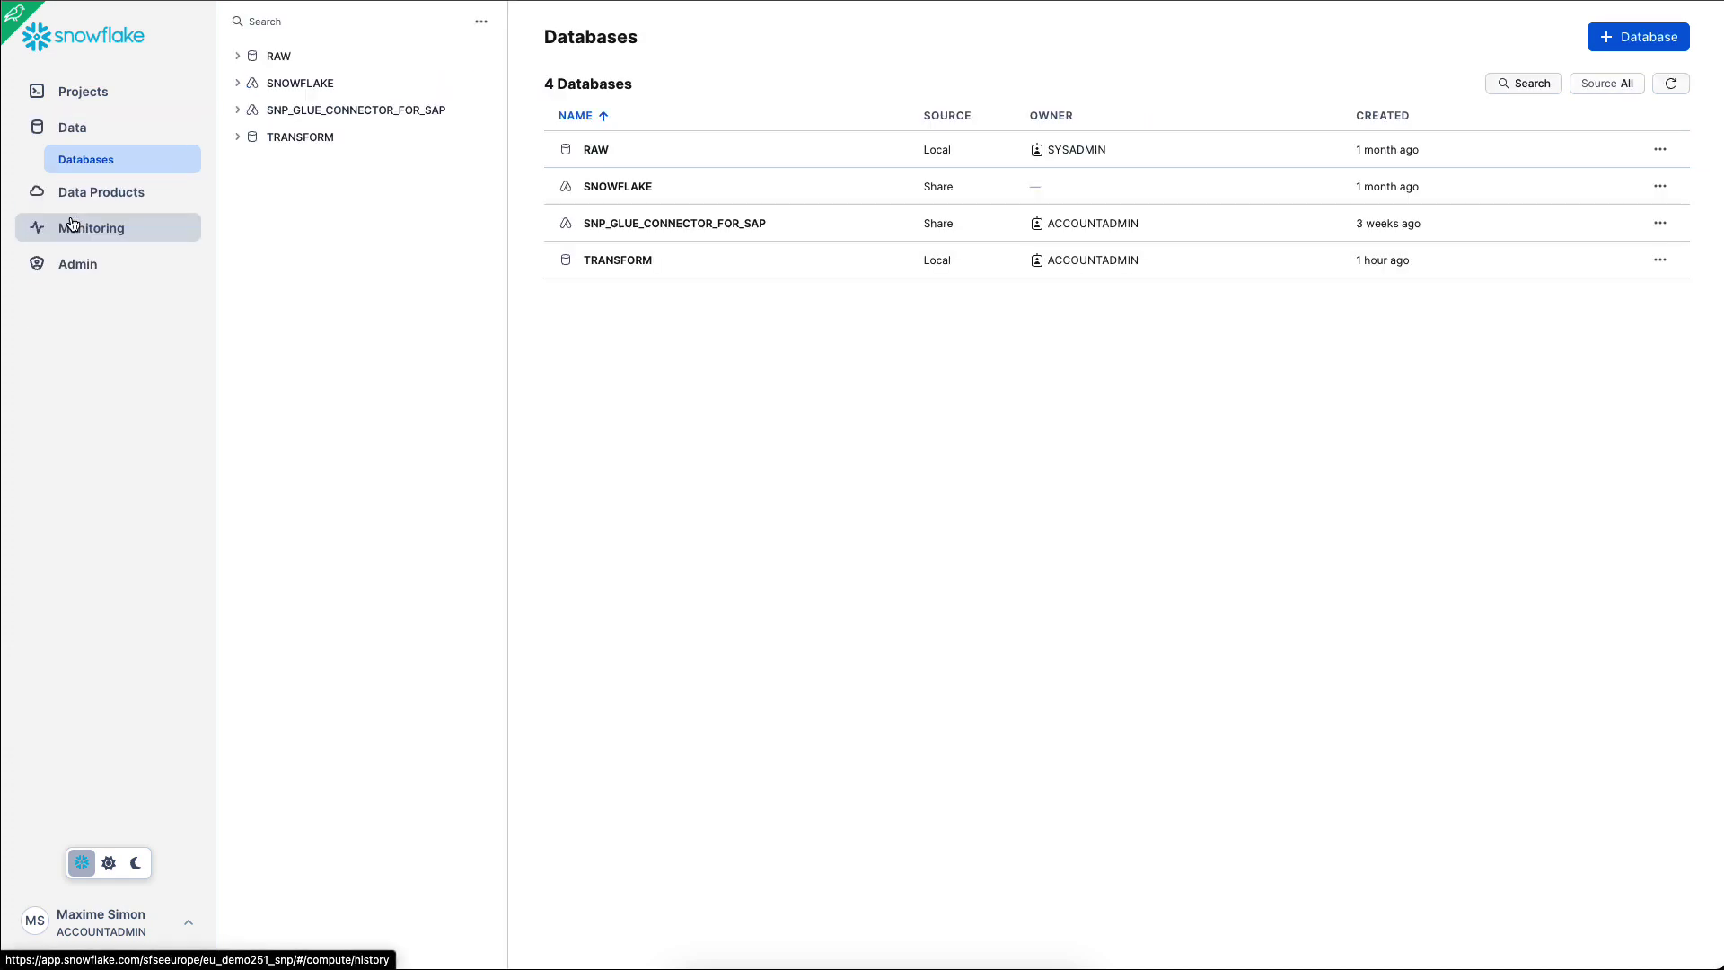
{"action": "left_click", "coordinate": [246, 58]}
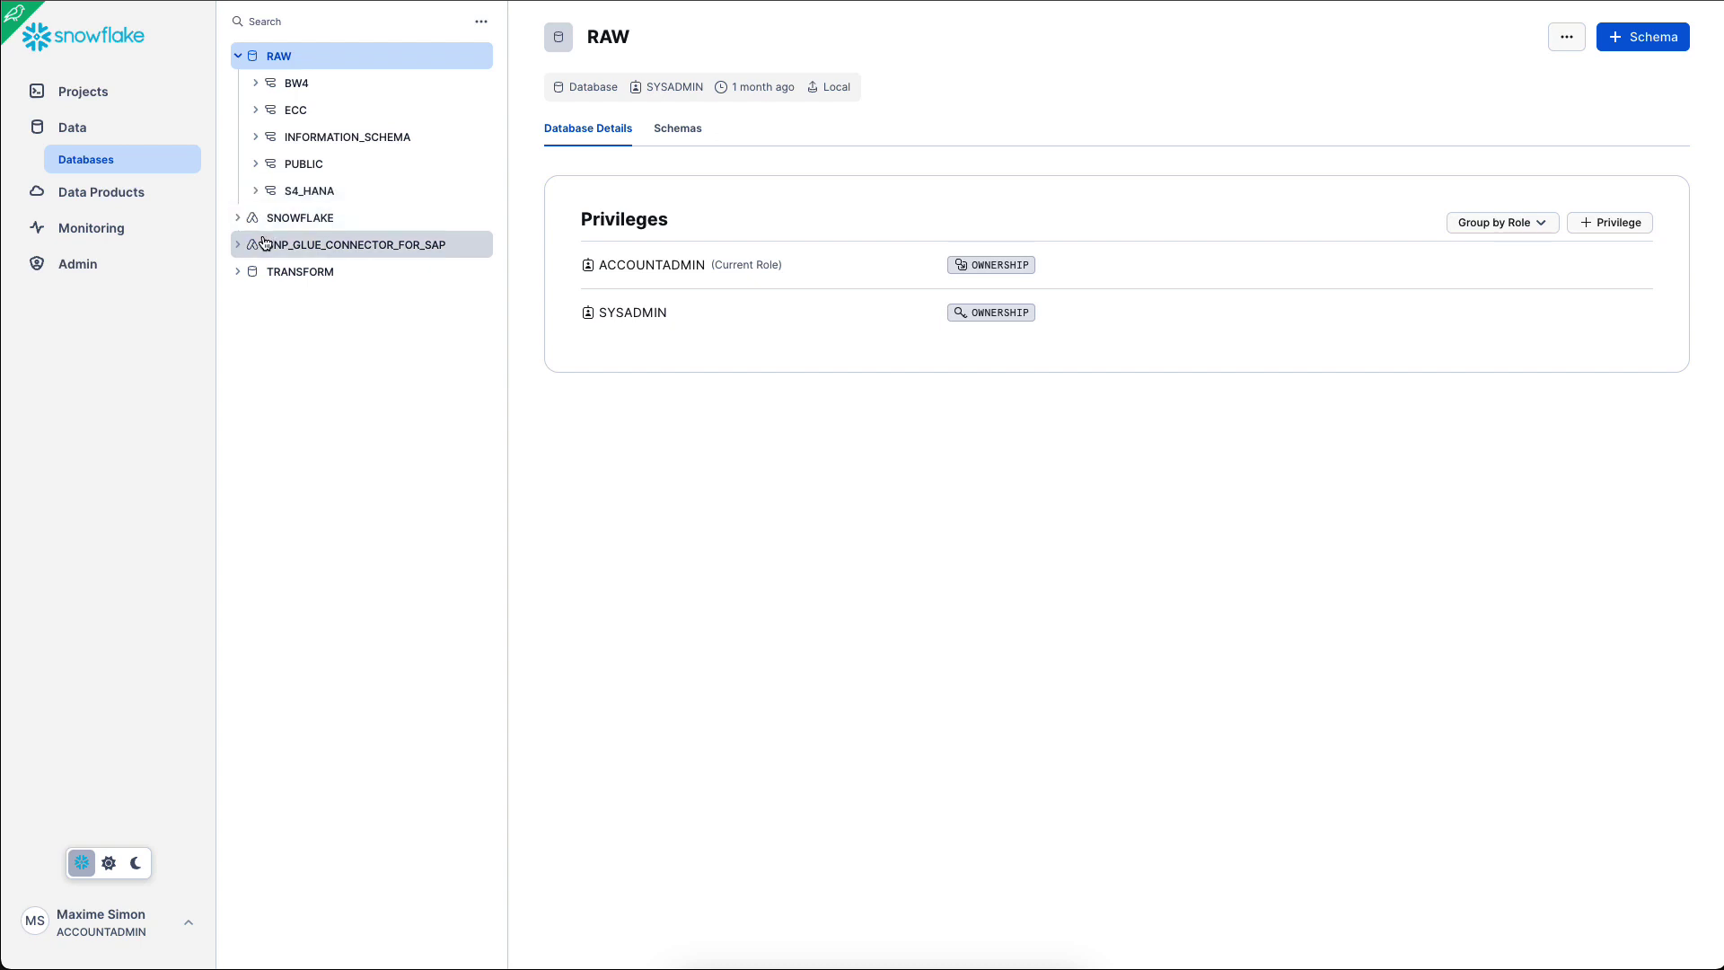
{"action": "left_click", "coordinate": [258, 111]}
{"action": "left_click", "coordinate": [274, 136]}
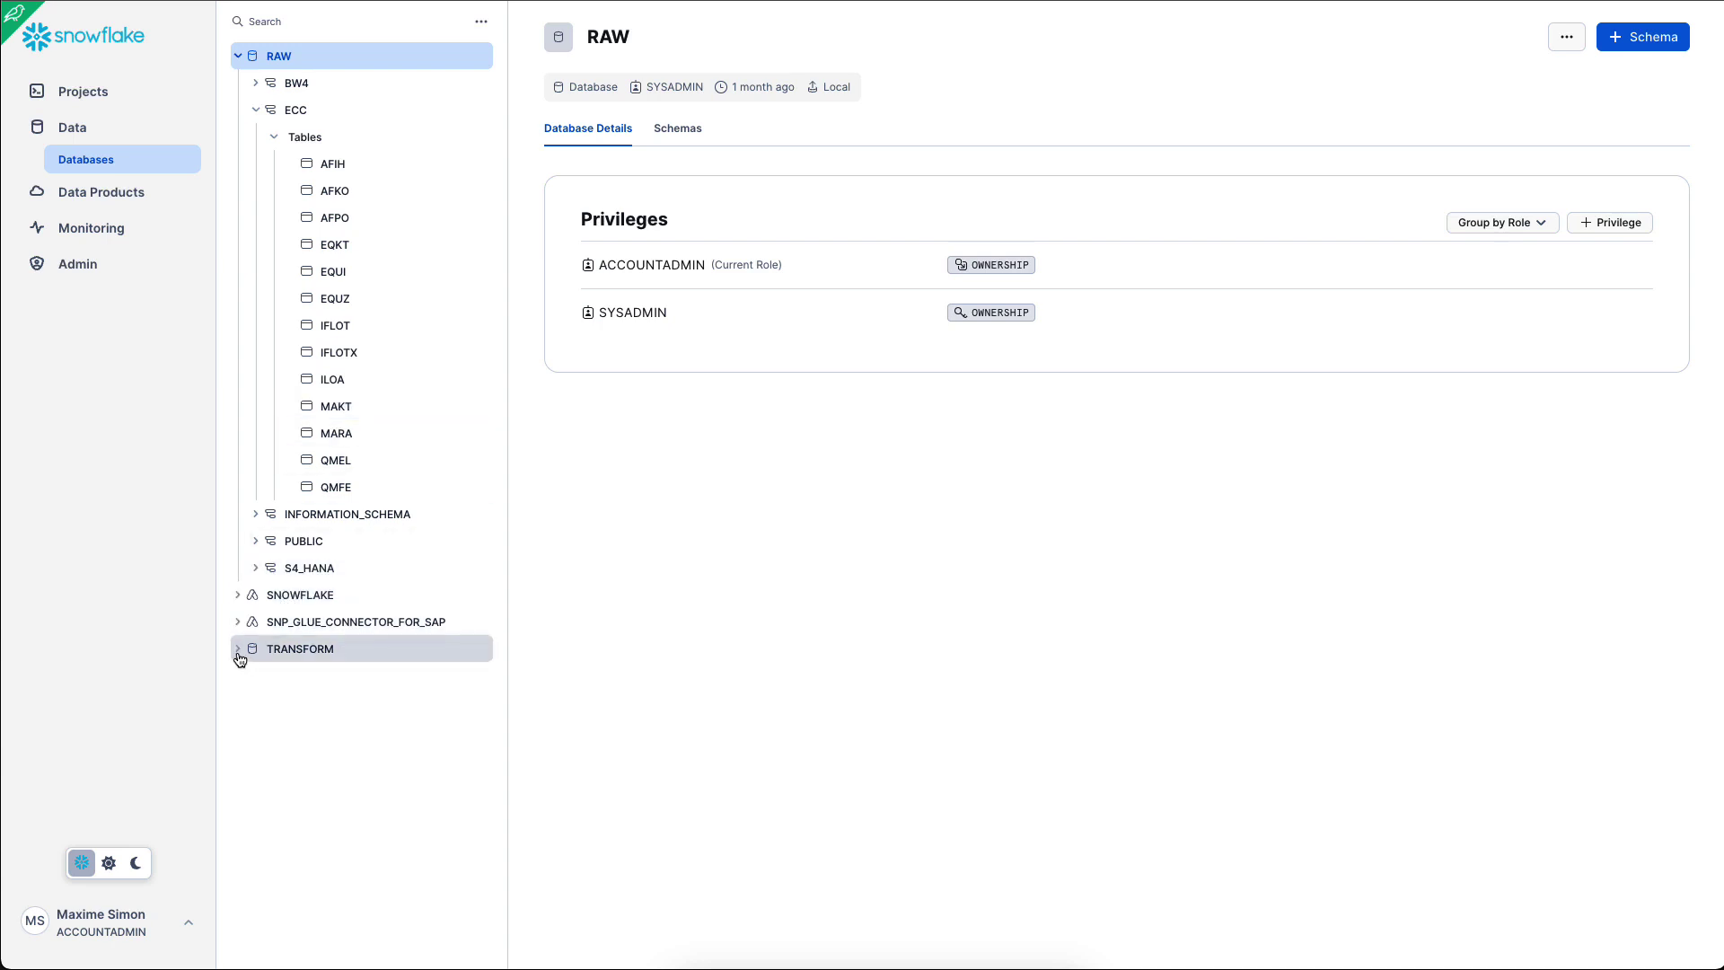
{"action": "left_click", "coordinate": [256, 675]}
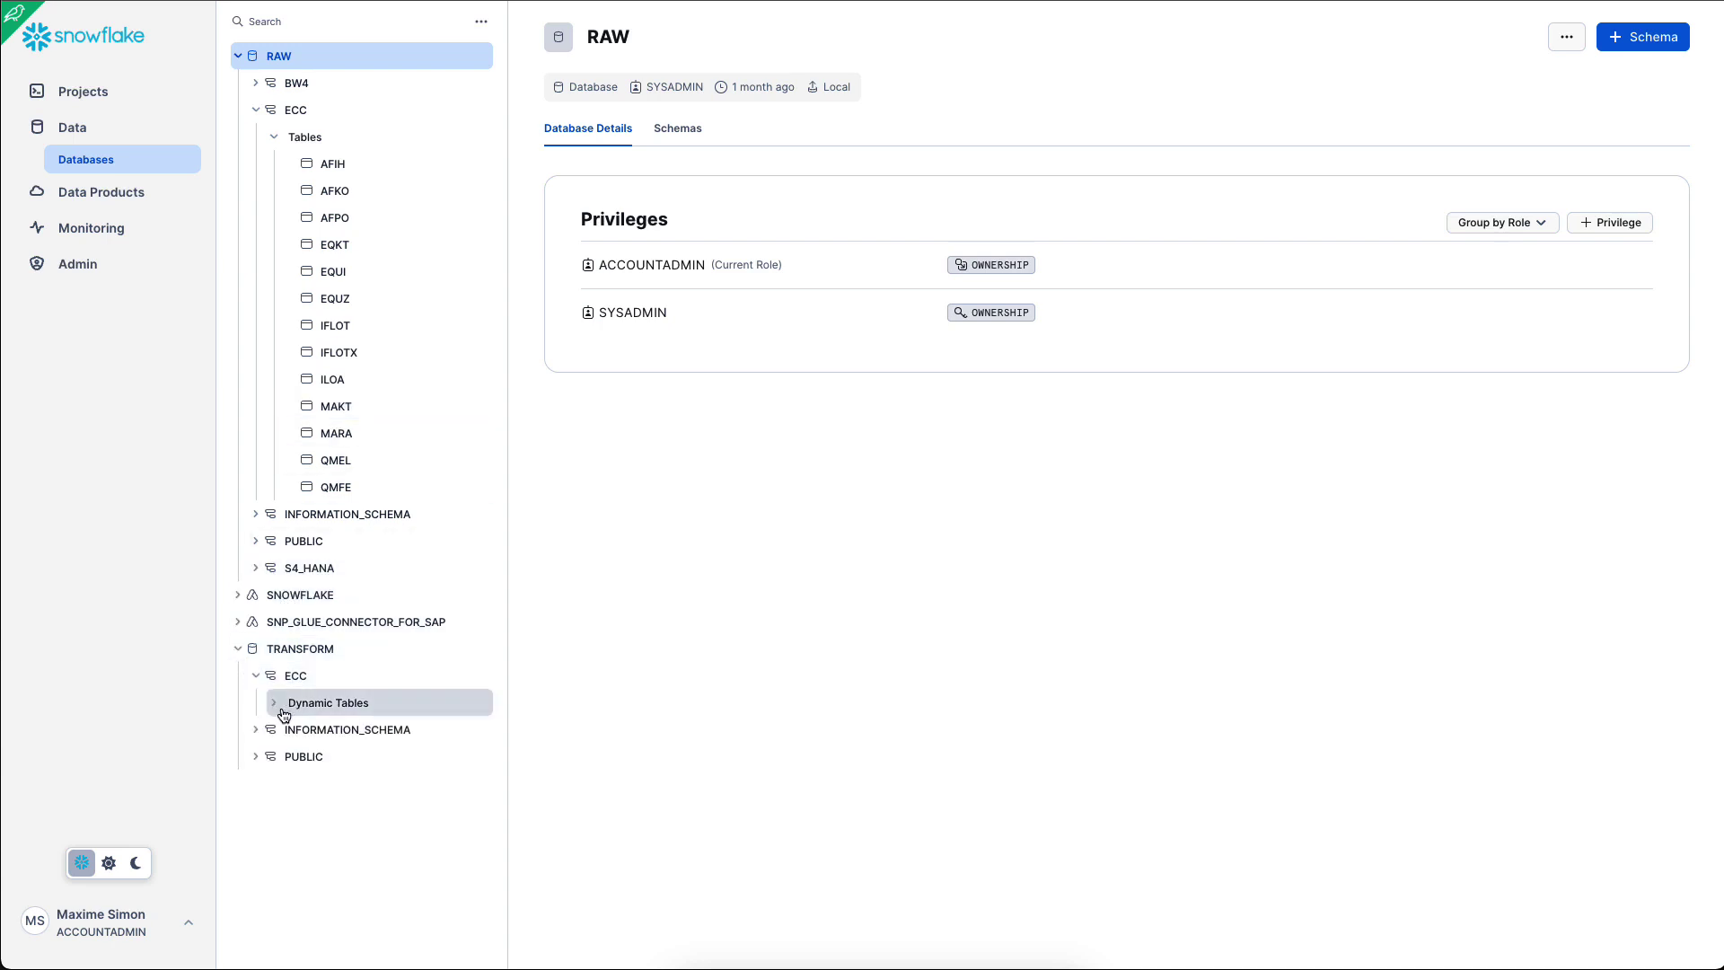
{"action": "left_click", "coordinate": [360, 729]}
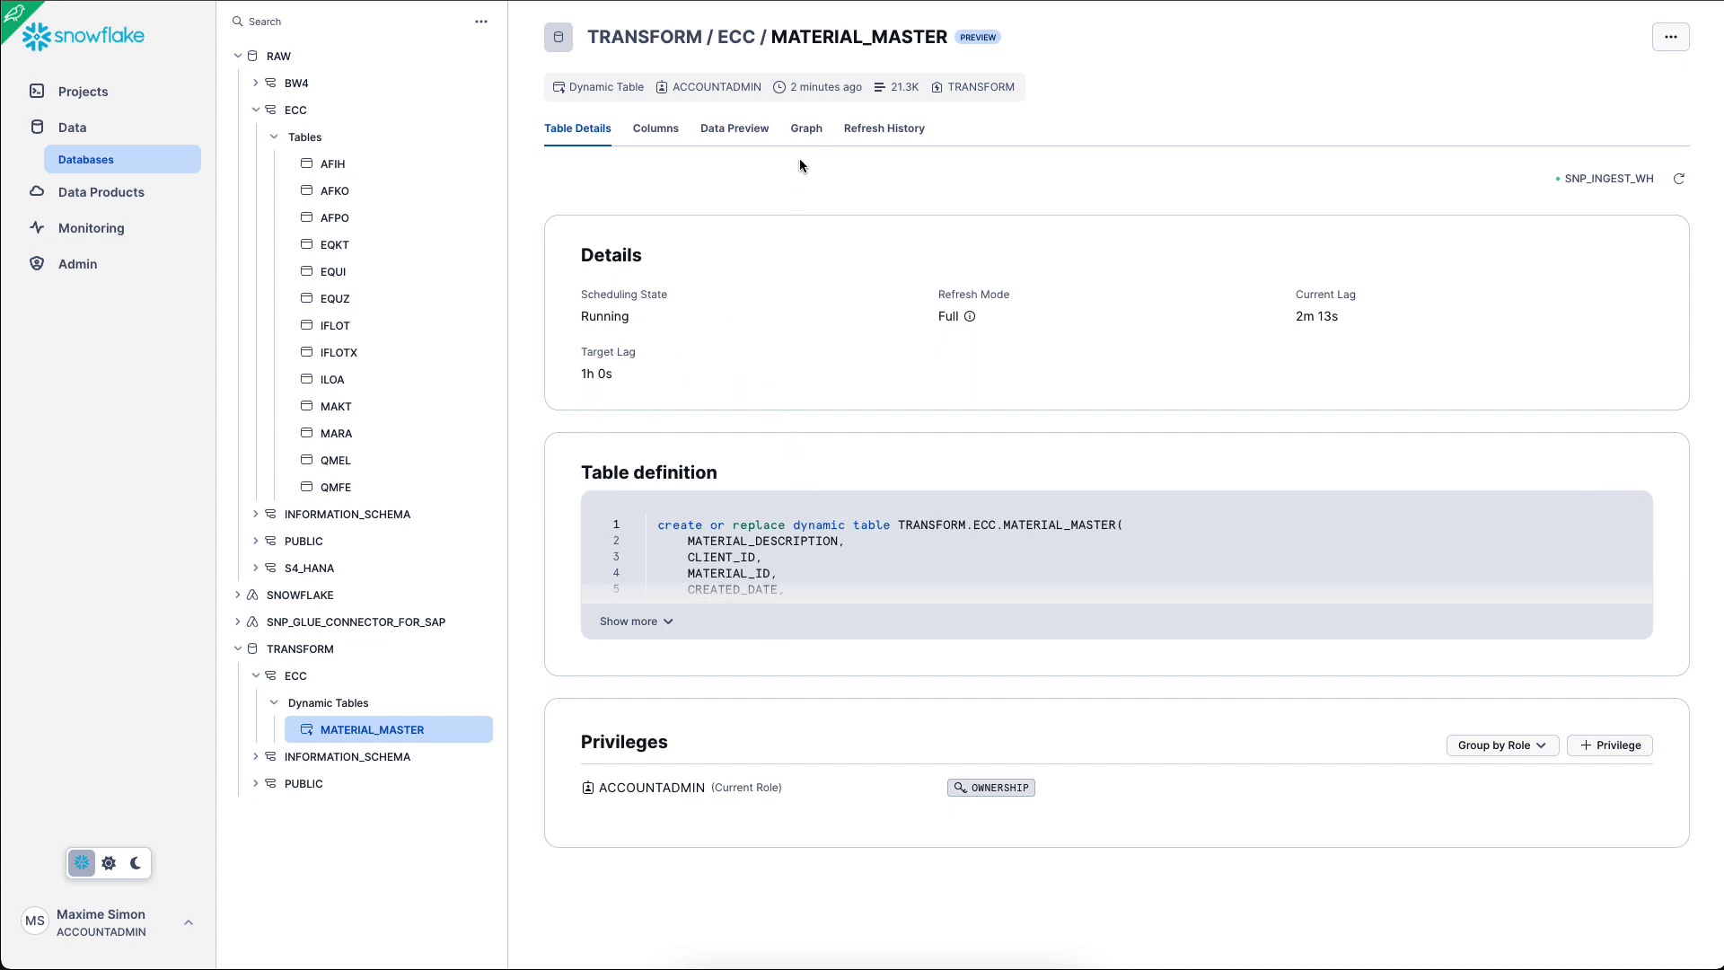
Step: Display MATERIAL_MASTER's Refresh History: 21 succeeded refreshes, all within the 1h target lag
{"action": "left_click", "coordinate": [880, 133]}
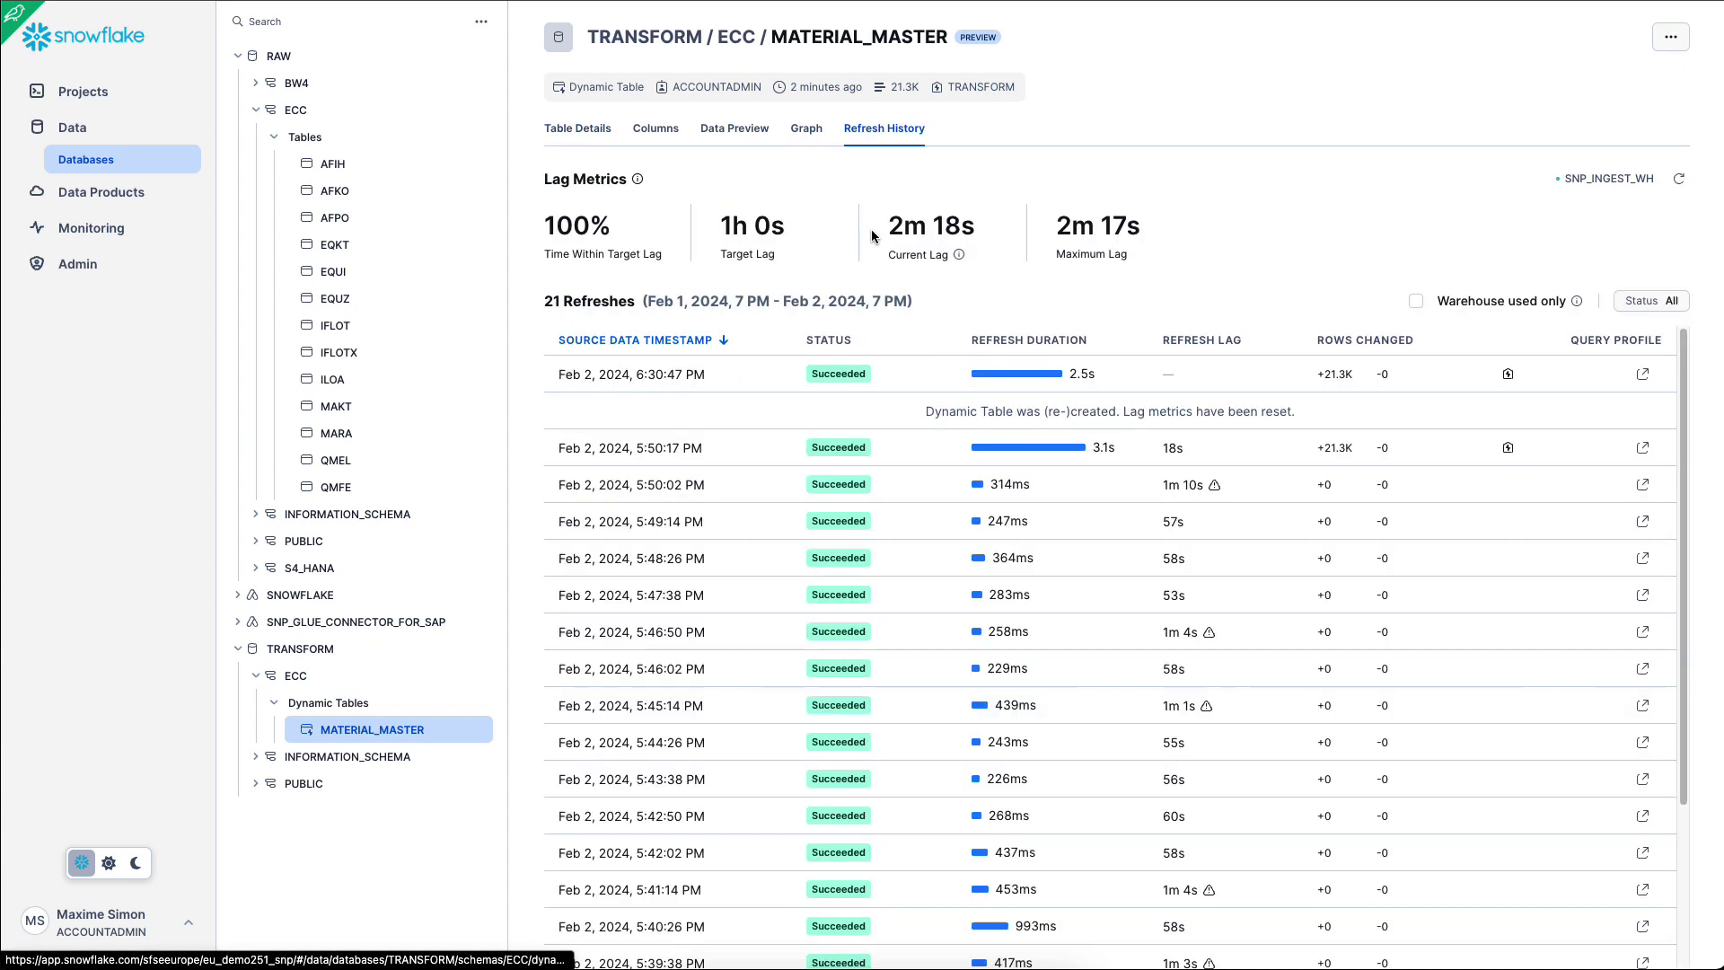
{"action": "scroll", "coordinate": [1124, 467], "scroll_direction": "down", "scroll_amount": 2}
{"action": "scroll", "coordinate": [1124, 481], "scroll_direction": "up", "scroll_amount": 2}
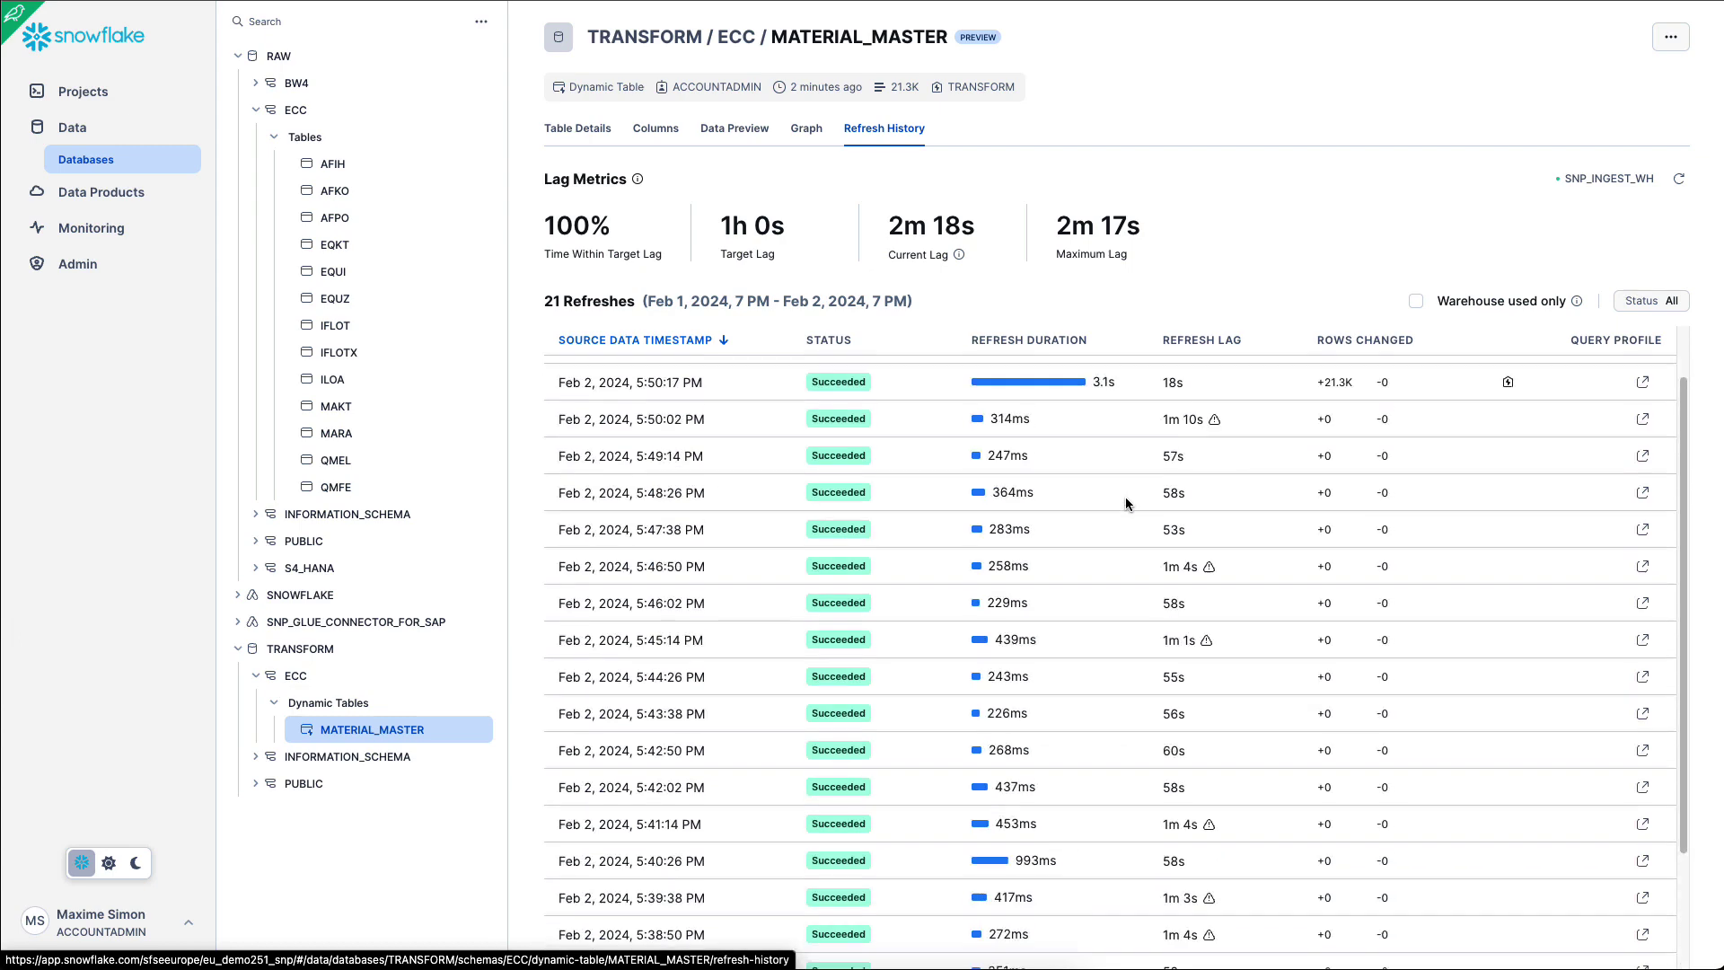